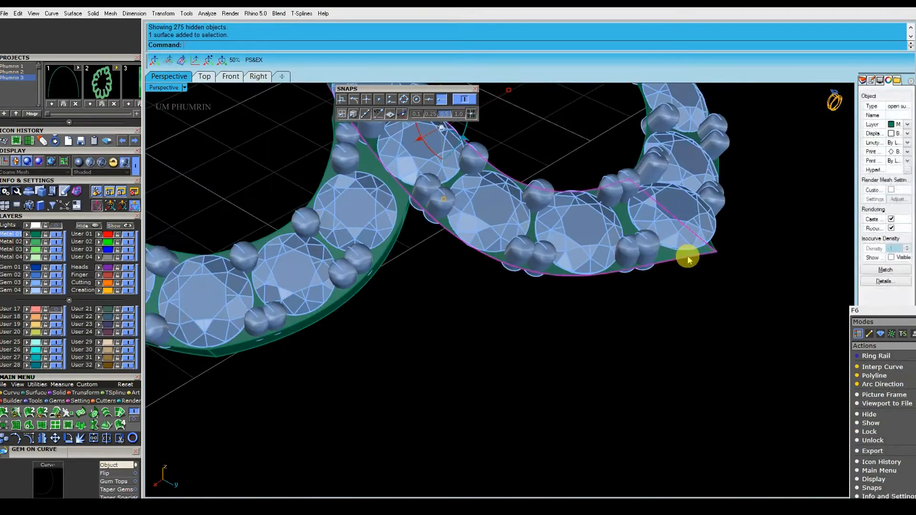
# Step: Isolate the two curved surfaces of the outer petal by hiding the gems, prongs and remaining pendant parts
pyautogui.click(658, 276)
pyautogui.click(708, 281)
pyautogui.click(82, 225)
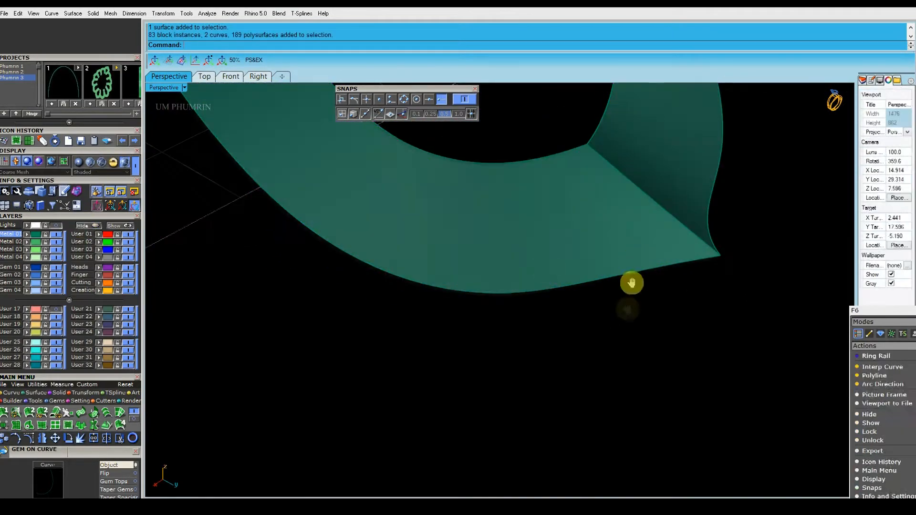
pyautogui.moveTo(758, 363); pyautogui.dragTo(634, 262)
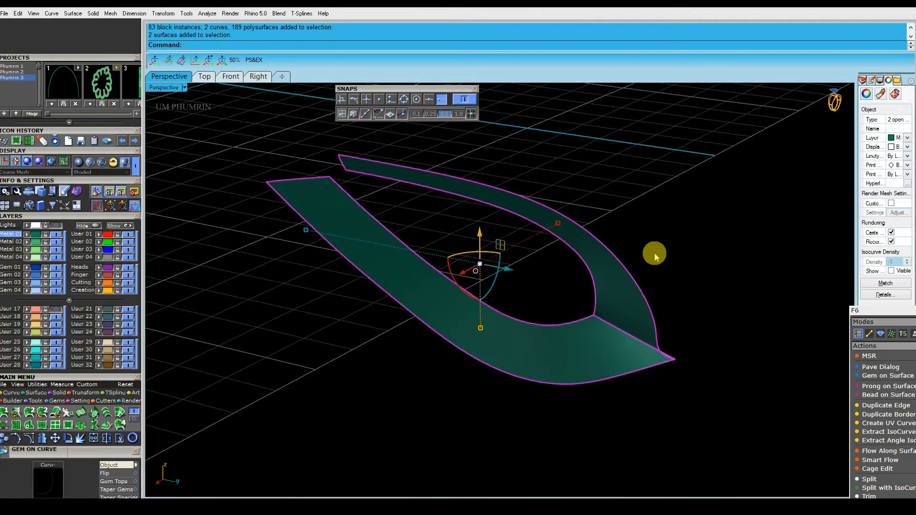
# Step: Offset the two petal surfaces with the direction flipped and hide the isocurves on the resulting surfaces
pyautogui.write('OS')
pyautogui.press('Return')
pyautogui.write('f')
pyautogui.press('Return')
pyautogui.moveTo(601, 289); pyautogui.dragTo(614, 347, button='right')
pyautogui.press('Return')
pyautogui.click(891, 271)
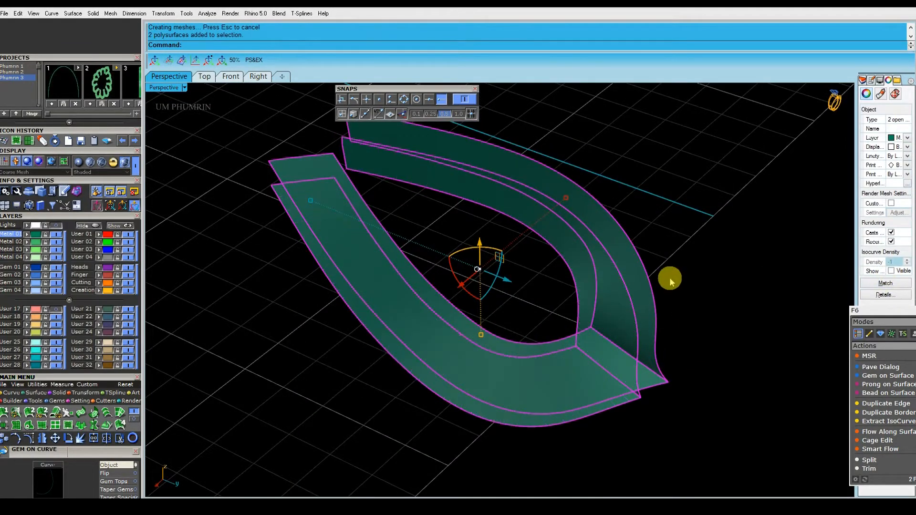
# Step: Duplicate the borders of both petal surface sets and draw a line joining their matching end corners
pyautogui.moveTo(638, 293); pyautogui.dragTo(641, 321, button='right')
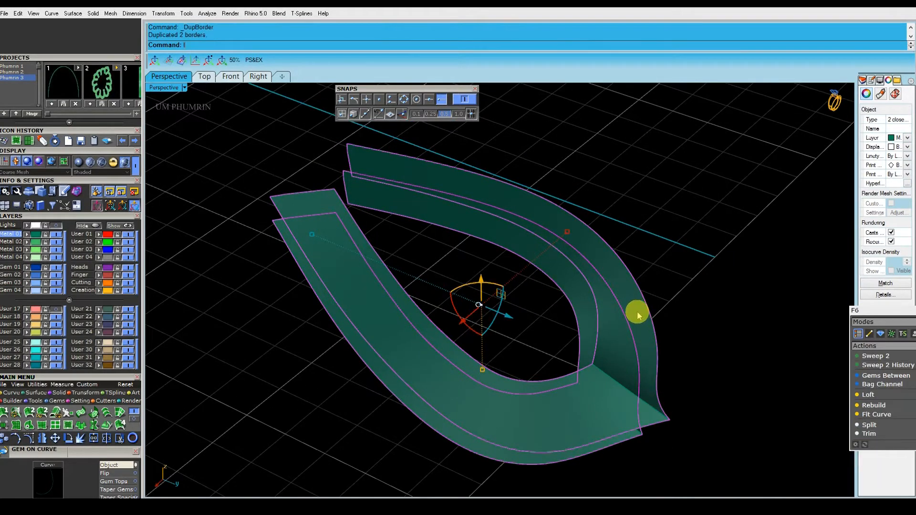
pyautogui.write('line')
pyautogui.press('Return')
pyautogui.scroll(5, 266, 185)
pyautogui.click(325, 216)
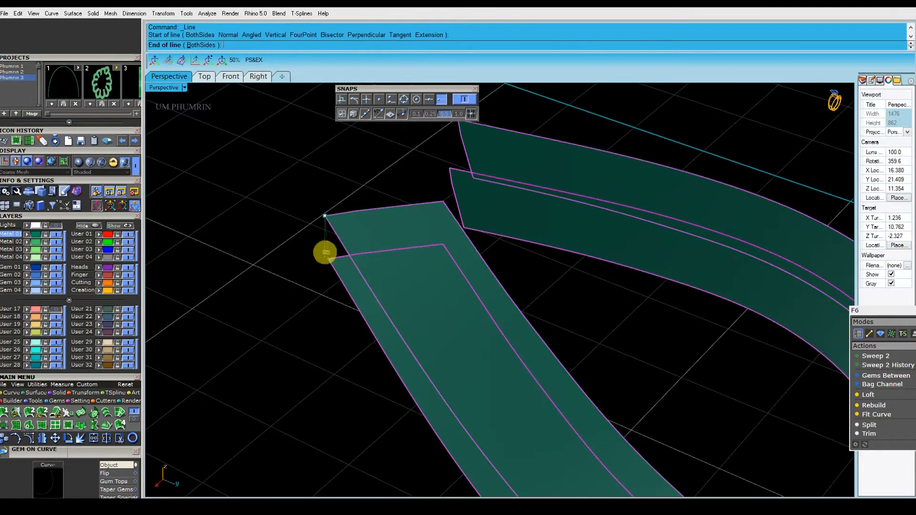
pyautogui.click(326, 252)
pyautogui.scroll(-5, 362, 229)
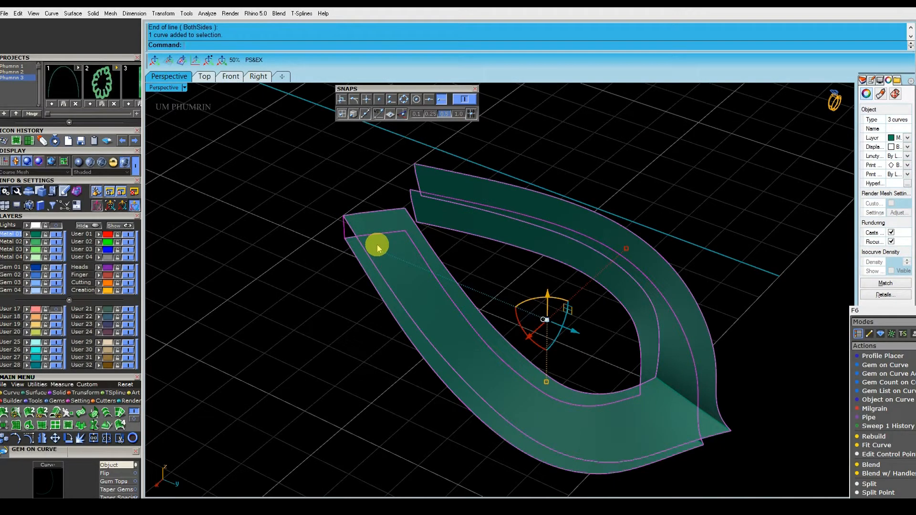
# Step: Sweep the corner line along the two border curves to form the petal's side walls, and delete the construction curves
pyautogui.scroll(-2, 455, 291)
pyautogui.write('sweep2')
pyautogui.press('Return')
pyautogui.moveTo(464, 302)
pyautogui.mouseDown(button='right')
pyautogui.moveTo(478, 267)
pyautogui.moveTo(467, 288)
pyautogui.mouseUp(button='right')
pyautogui.press('Return')
pyautogui.scroll(-5, 465, 289)
# Step: Join the petal's top, bottom and side surfaces into one solid and hide its isocurves
pyautogui.hotkey('ctrl', 'a')
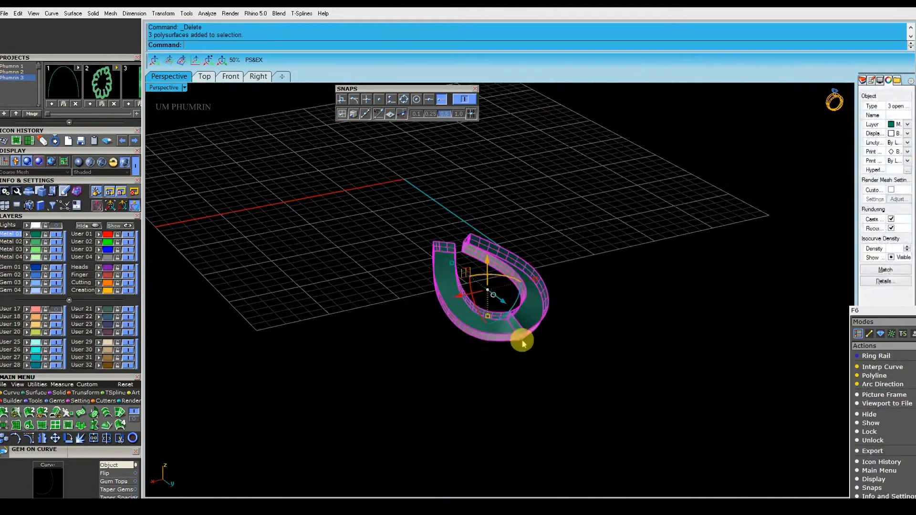
pyautogui.moveTo(522, 345); pyautogui.dragTo(556, 355, button='right')
pyautogui.hotkey('ctrl', 'j')
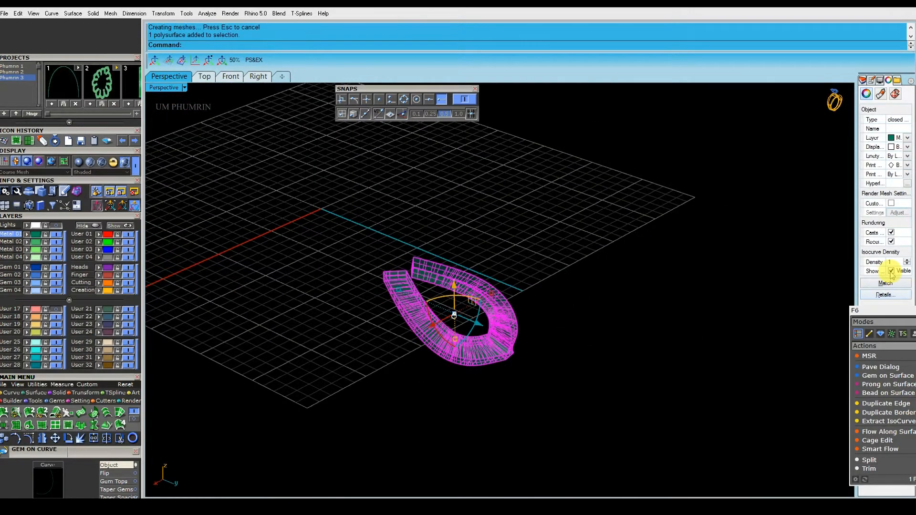
pyautogui.click(891, 271)
pyautogui.press('Escape')
# Step: Show all the hidden pendant parts around the finished petal solid
pyautogui.click(431, 269)
pyautogui.click(117, 225)
pyautogui.scroll(-5, 636, 314)
pyautogui.press('Escape')
pyautogui.moveTo(636, 315); pyautogui.dragTo(516, 364, button='right')
pyautogui.scroll(5, 536, 280)
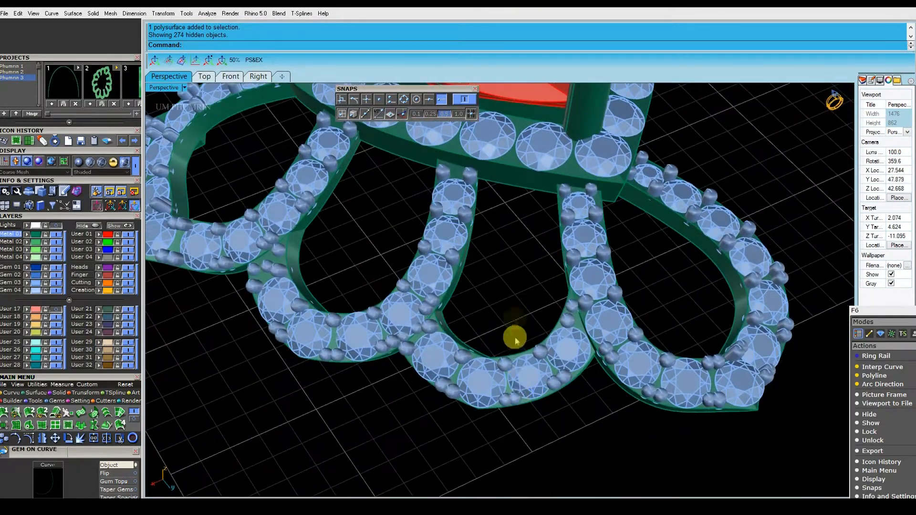
# Step: Mirror the five right-side petals, with their gems and prongs, across the Y axis in the Top view
pyautogui.scroll(-8, 516, 318)
pyautogui.moveTo(518, 323); pyautogui.dragTo(548, 351, button='right')
pyautogui.click(206, 78)
pyautogui.scroll(-9, 521, 281)
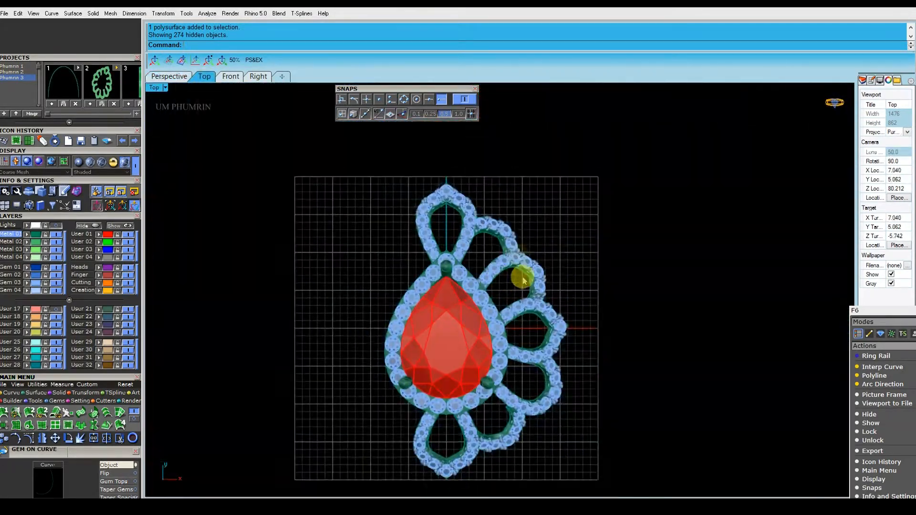
pyautogui.moveTo(521, 287); pyautogui.dragTo(515, 244, button='right')
pyautogui.moveTo(649, 360); pyautogui.dragTo(481, 194)
pyautogui.click(535, 188)
pyautogui.scroll(4, 535, 188)
pyautogui.scroll(6, 513, 192)
pyautogui.moveTo(521, 193); pyautogui.dragTo(588, 232, button='right')
pyautogui.moveTo(595, 231); pyautogui.dragTo(444, 208)
pyautogui.scroll(-5, 536, 227)
pyautogui.moveTo(542, 208); pyautogui.dragTo(555, 124, button='right')
pyautogui.keyDown('shift'); pyautogui.moveTo(596, 177); pyautogui.dragTo(537, 197); pyautogui.keyUp('shift')
pyautogui.scroll(1, 539, 198)
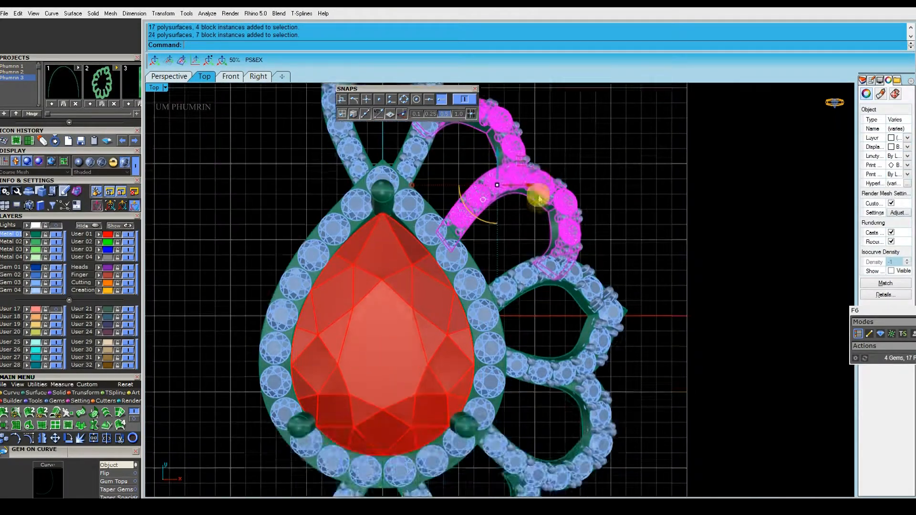
pyautogui.scroll(-5, 538, 198)
pyautogui.moveTo(633, 208); pyautogui.dragTo(552, 291)
pyautogui.keyDown('shift'); pyautogui.moveTo(522, 329); pyautogui.dragTo(521, 329); pyautogui.keyUp('shift')
pyautogui.moveTo(542, 308); pyautogui.dragTo(545, 333, button='right')
pyautogui.hotkey('ctrl', 'm')
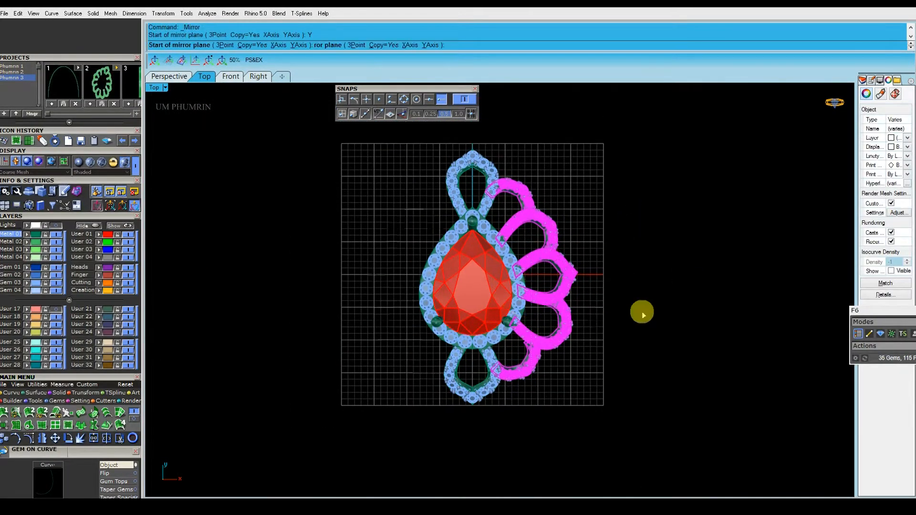
pyautogui.click(652, 311)
pyautogui.moveTo(352, 188); pyautogui.dragTo(352, 230, button='right')
pyautogui.moveTo(230, 170); pyautogui.dragTo(231, 193, button='right')
pyautogui.moveTo(290, 260); pyautogui.dragTo(280, 236, button='right')
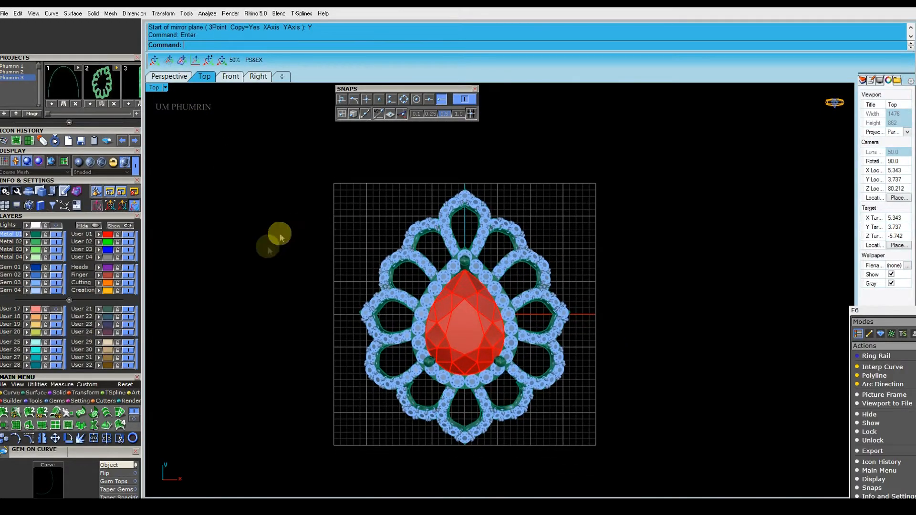
# Step: Turn on the User 17 layer to show the teardrop bail
pyautogui.click(55, 309)
pyautogui.scroll(-6, 460, 329)
pyautogui.moveTo(456, 305); pyautogui.dragTo(469, 340, button='right')
# Step: Reposition the teardrop bail just above the pendant's top petal and assign it to the Metal 01 layer
pyautogui.moveTo(424, 225); pyautogui.dragTo(515, 298)
pyautogui.scroll(6, 466, 271)
pyautogui.scroll(4, 465, 271)
pyautogui.moveTo(468, 231); pyautogui.dragTo(476, 246)
pyautogui.click(28, 235)
# Step: Select all block instances, deselect those in the pendant body, and assign the bail's gems to the Gem 03 layer
pyautogui.moveTo(351, 318); pyautogui.dragTo(368, 281, button='right')
pyautogui.write('SelBlockInstance')
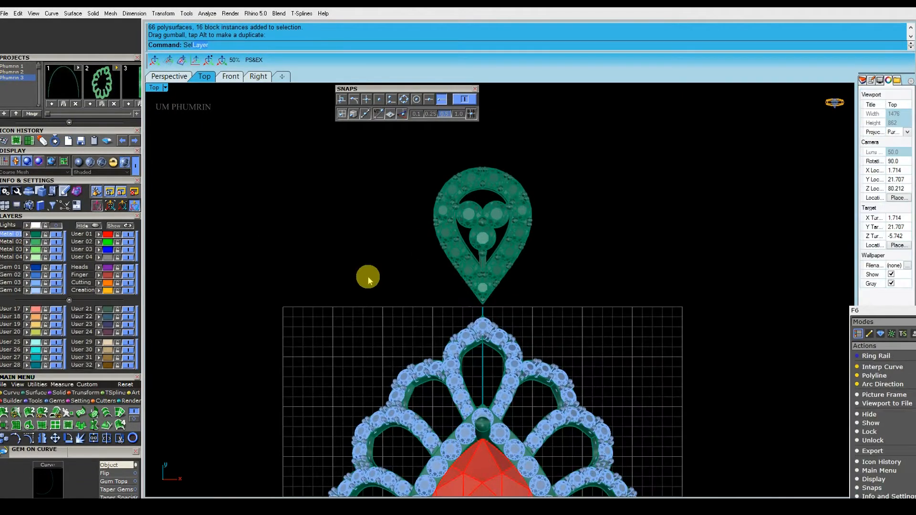
pyautogui.press('Return')
pyautogui.scroll(-5, 410, 232)
pyautogui.moveTo(552, 431); pyautogui.dragTo(382, 318)
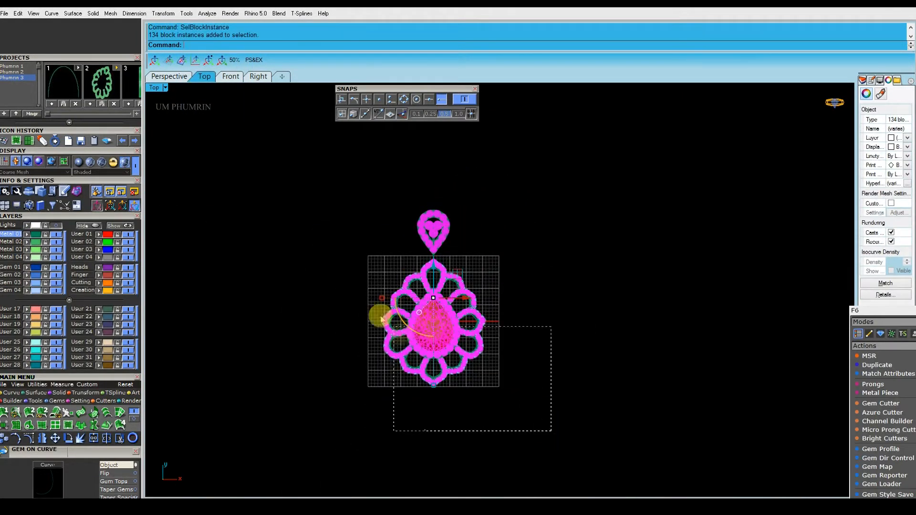
pyautogui.keyDown('ctrl'); pyautogui.moveTo(331, 262); pyautogui.dragTo(329, 261); pyautogui.keyUp('ctrl')
pyautogui.scroll(4, 412, 249)
pyautogui.click(27, 285)
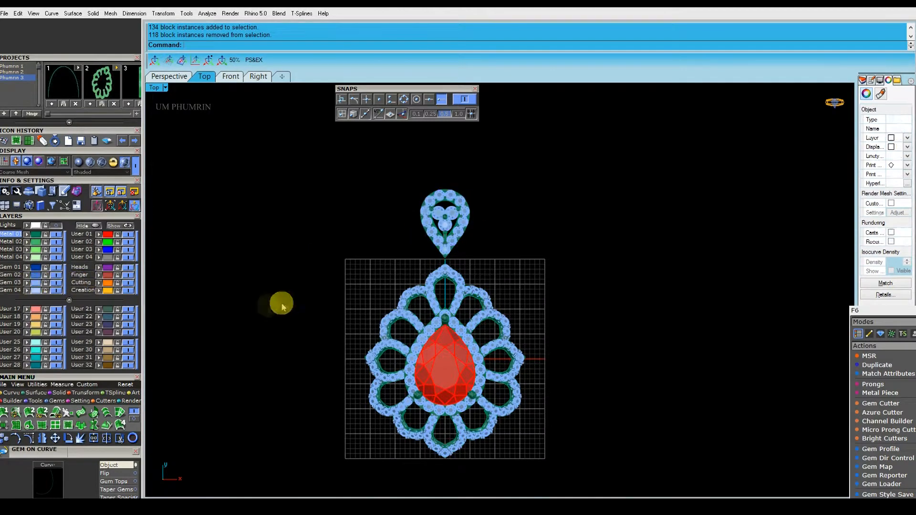
# Step: Move the Snaps palette clear of the model and nudge the bail closer to the pendant's top petal
pyautogui.scroll(-2, 374, 281)
pyautogui.moveTo(329, 262); pyautogui.dragTo(352, 227, button='right')
pyautogui.moveTo(371, 90); pyautogui.dragTo(183, 97)
pyautogui.moveTo(487, 130); pyautogui.dragTo(511, 131, button='right')
pyautogui.moveTo(529, 176); pyautogui.dragTo(454, 203)
pyautogui.scroll(3, 454, 202)
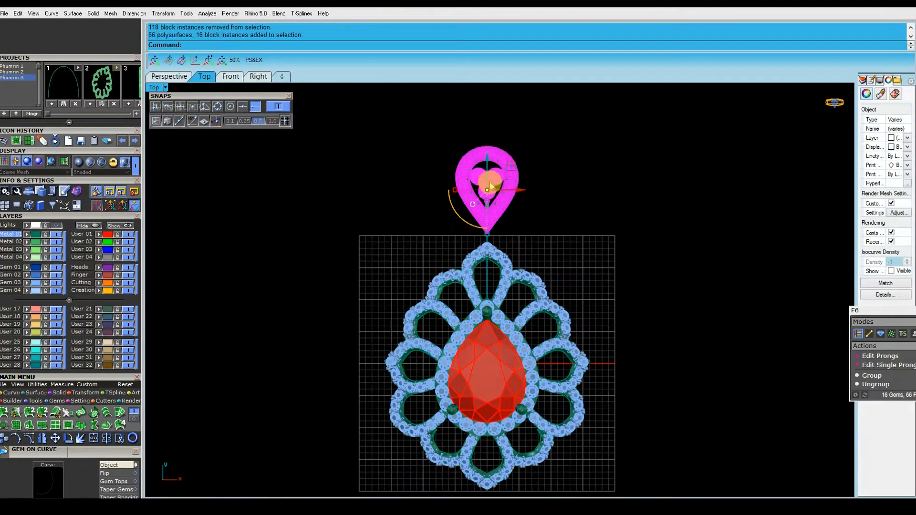
pyautogui.press('Escape')
pyautogui.scroll(-3, 594, 180)
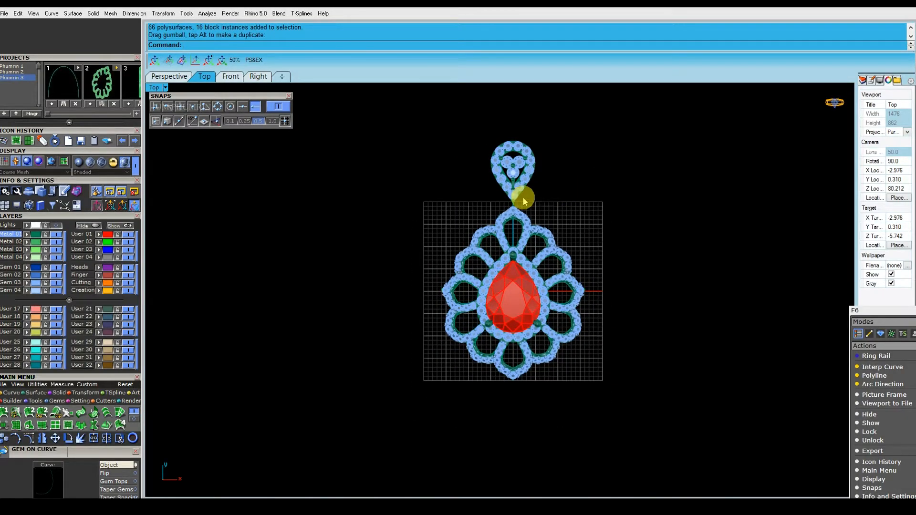
# Step: Toggle the Gem 03 layer's visibility off and back on to check which pendant parts it holds
pyautogui.scroll(5, 523, 201)
pyautogui.scroll(-5, 499, 199)
pyautogui.click(58, 283)
pyautogui.scroll(3, 472, 282)
pyautogui.click(58, 282)
pyautogui.scroll(3, 456, 211)
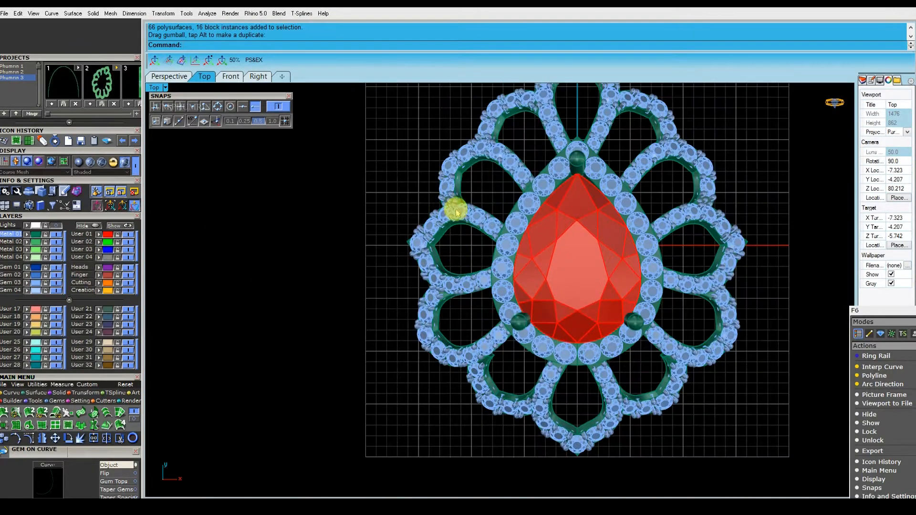
# Step: Select the prong groups on all the petals and assign them to the Metal 02 layer
pyautogui.click(454, 208)
pyautogui.keyDown('shift'); pyautogui.click(491, 168); pyautogui.keyUp('shift')
pyautogui.scroll(3, 554, 133)
pyautogui.scroll(-1, 544, 162)
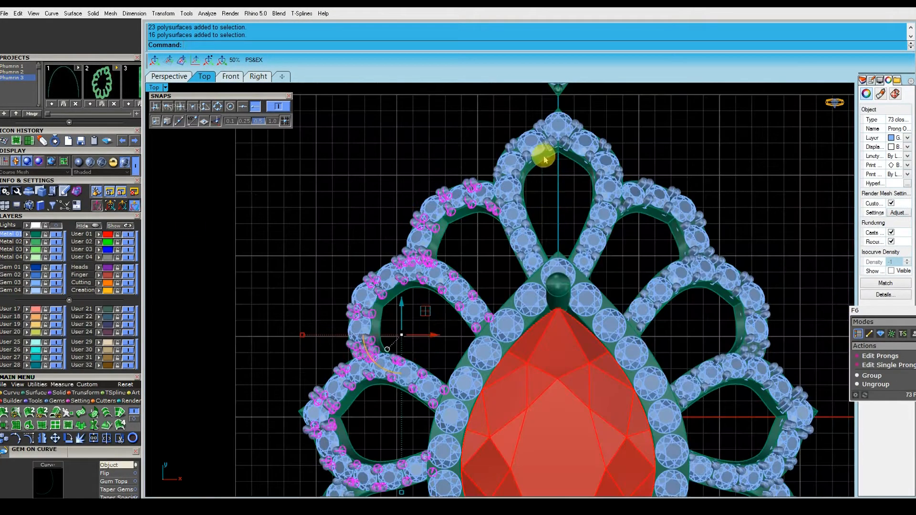
pyautogui.scroll(-2, 692, 324)
pyautogui.keyDown('shift'); pyautogui.click(695, 315); pyautogui.keyUp('shift')
pyautogui.moveTo(653, 470); pyautogui.dragTo(733, 320, button='right')
pyautogui.keyDown('shift'); pyautogui.click(668, 351); pyautogui.keyUp('shift')
pyautogui.scroll(2, 678, 318)
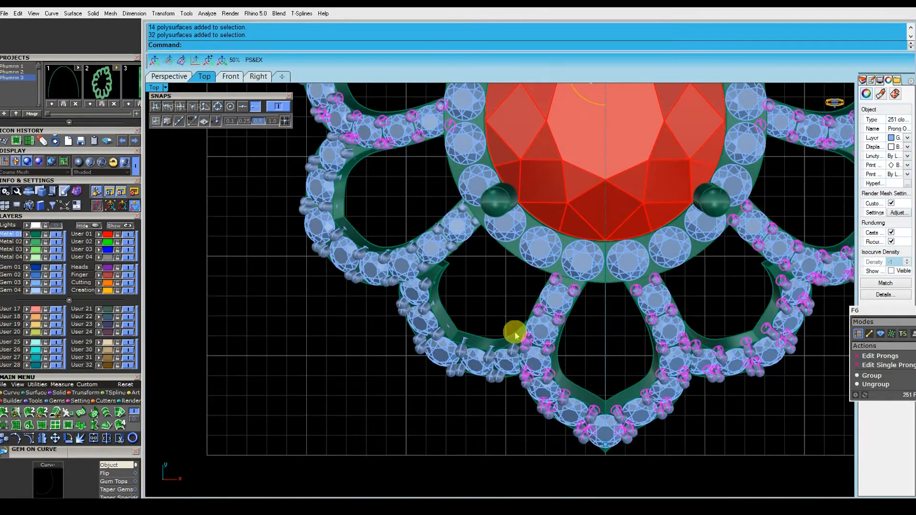
pyautogui.scroll(-7, 541, 305)
pyautogui.click(27, 242)
pyautogui.moveTo(489, 288); pyautogui.dragTo(488, 341, button='right')
pyautogui.scroll(-2, 474, 233)
pyautogui.moveTo(414, 218); pyautogui.dragTo(403, 243, button='right')
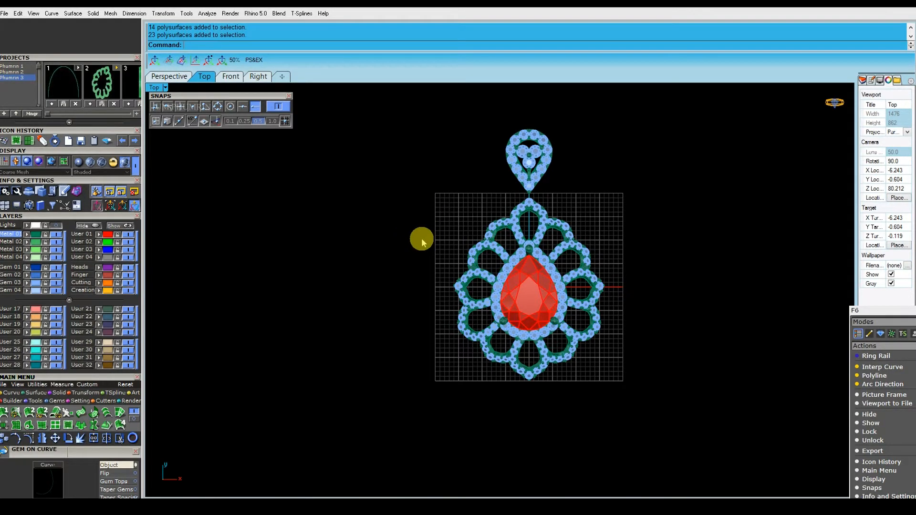
# Step: Move the bail with its gems and prongs down toward the pendant's top petal
pyautogui.scroll(5, 528, 163)
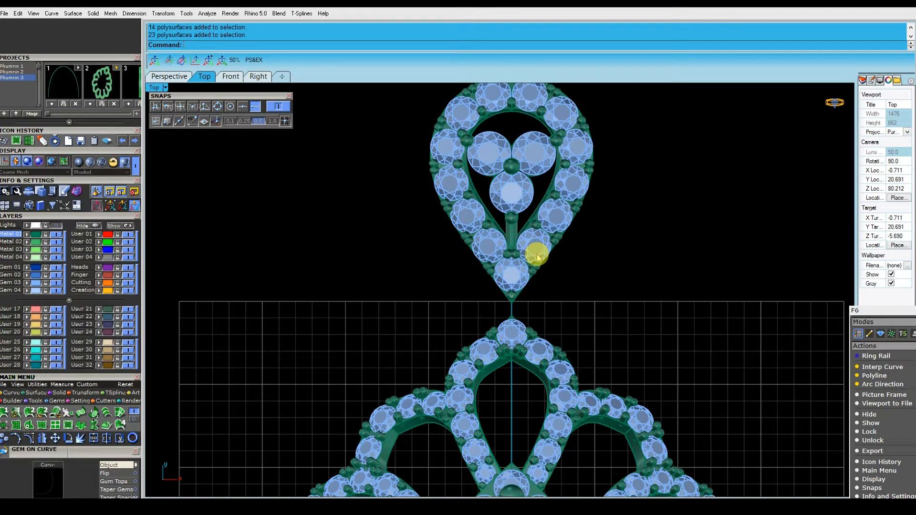
pyautogui.moveTo(570, 275); pyautogui.dragTo(603, 314, button='right')
pyautogui.moveTo(681, 270); pyautogui.dragTo(437, 185)
pyautogui.moveTo(540, 173); pyautogui.dragTo(551, 240)
pyautogui.click(657, 271)
pyautogui.scroll(-6, 706, 287)
pyautogui.moveTo(692, 286); pyautogui.dragTo(620, 213, button='right')
pyautogui.scroll(-2, 621, 213)
pyautogui.moveTo(636, 232)
pyautogui.mouseDown(button='right')
pyautogui.moveTo(607, 224)
pyautogui.moveTo(621, 226)
pyautogui.mouseUp(button='right')
# Step: Raise the bail along the vertical centre line, leaving a gap above the pendant's top petal
pyautogui.scroll(2, 552, 213)
pyautogui.click(470, 187)
pyautogui.scroll(2, 470, 187)
pyautogui.moveTo(493, 164); pyautogui.dragTo(508, 104)
pyautogui.click(691, 192)
pyautogui.scroll(-8, 691, 194)
pyautogui.moveTo(675, 209); pyautogui.dragTo(603, 209, button='right')
pyautogui.scroll(2, 609, 195)
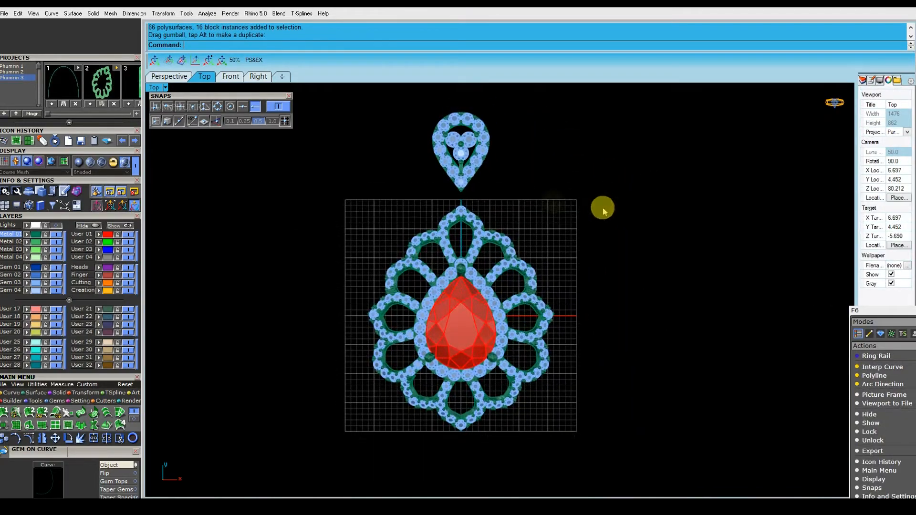
# Step: Isolate the centre stone and its surrounding gem halo in the Perspective view
pyautogui.click(159, 80)
pyautogui.moveTo(615, 277); pyautogui.dragTo(695, 234, button='right')
pyautogui.scroll(3, 506, 219)
pyautogui.click(501, 219)
pyautogui.scroll(-4, 493, 232)
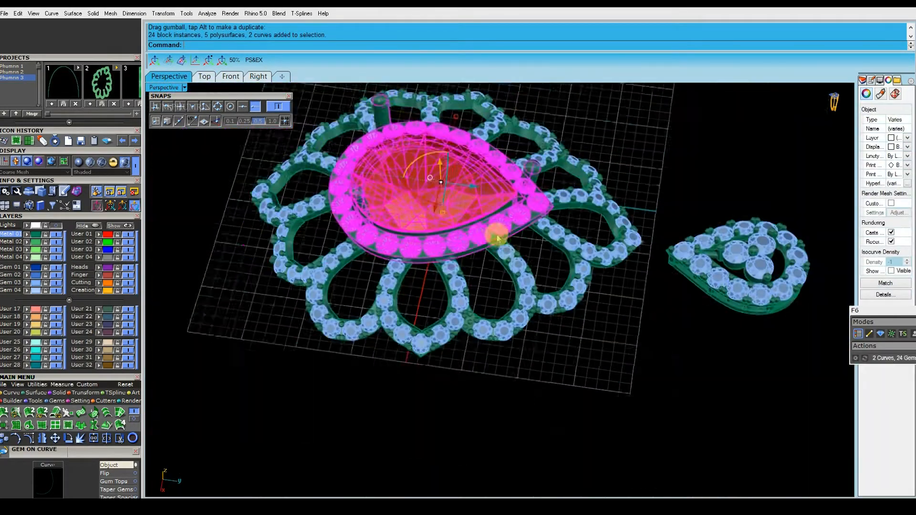
pyautogui.rightClick(88, 226)
# Step: Start Prong on Surface with the halo's top face as the target surface
pyautogui.scroll(4, 443, 301)
pyautogui.moveTo(444, 302); pyautogui.dragTo(566, 353, button='right')
pyautogui.scroll(4, 545, 345)
pyautogui.press('Return')
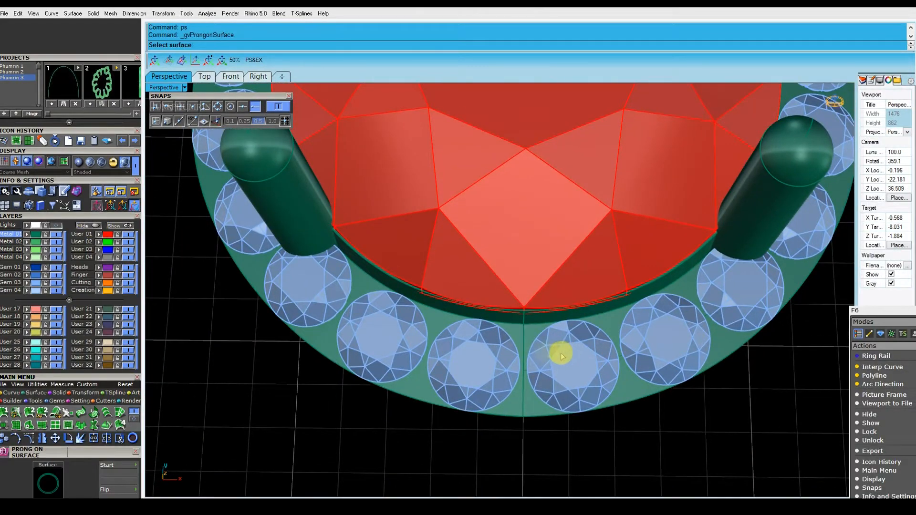
pyautogui.click(538, 407)
pyautogui.scroll(5, 526, 383)
pyautogui.moveTo(568, 334); pyautogui.dragTo(604, 262, button='right')
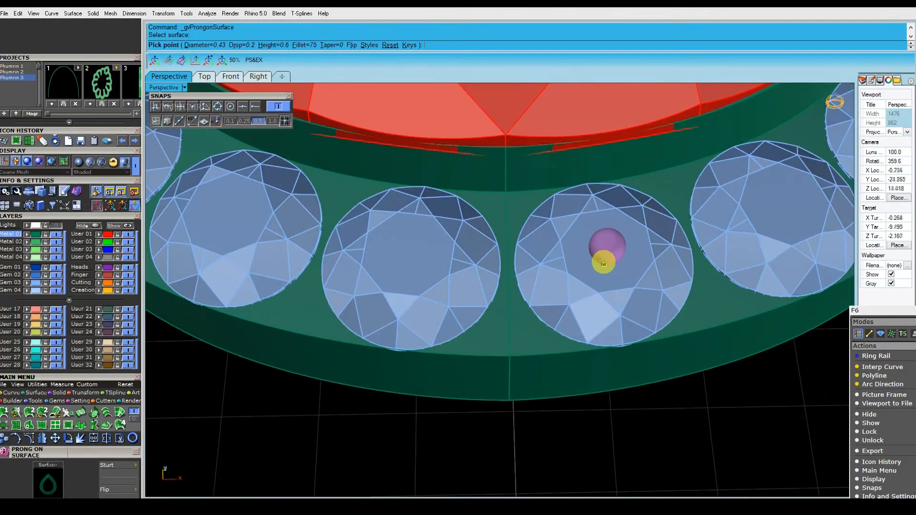
# Step: Set the prong diameter to 0.55
pyautogui.click(208, 45)
pyautogui.write('.5')
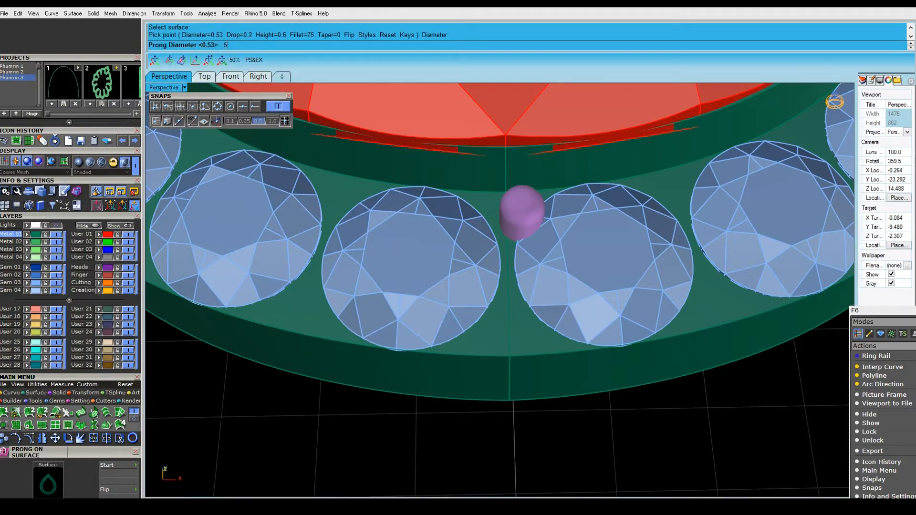
pyautogui.write('5')
pyautogui.press('Return')
pyautogui.moveTo(626, 270); pyautogui.dragTo(592, 306, button='right')
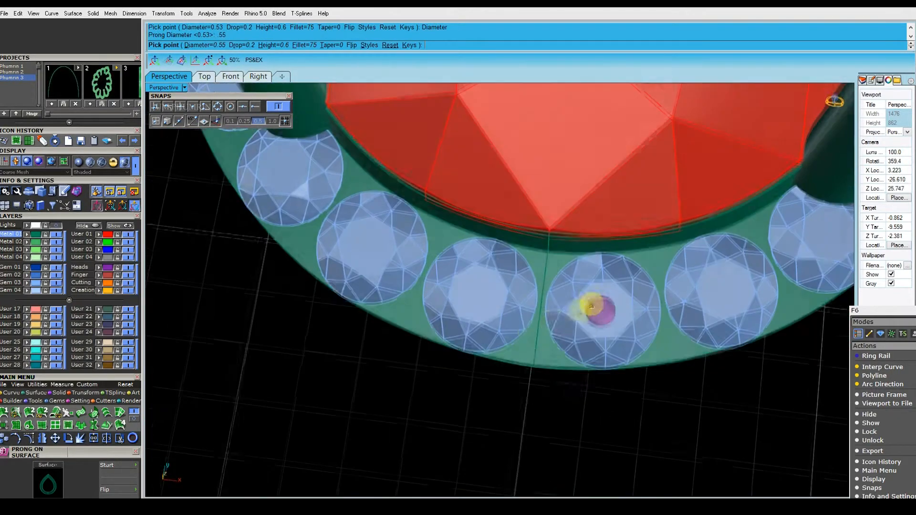
# Step: Set the prong diameter to 0.58 and place a prong at the halo's outer edge between the two bottom gems
pyautogui.scroll(5, 592, 306)
pyautogui.moveTo(542, 323); pyautogui.dragTo(523, 313, button='right')
pyautogui.click(203, 45)
pyautogui.write('.5')
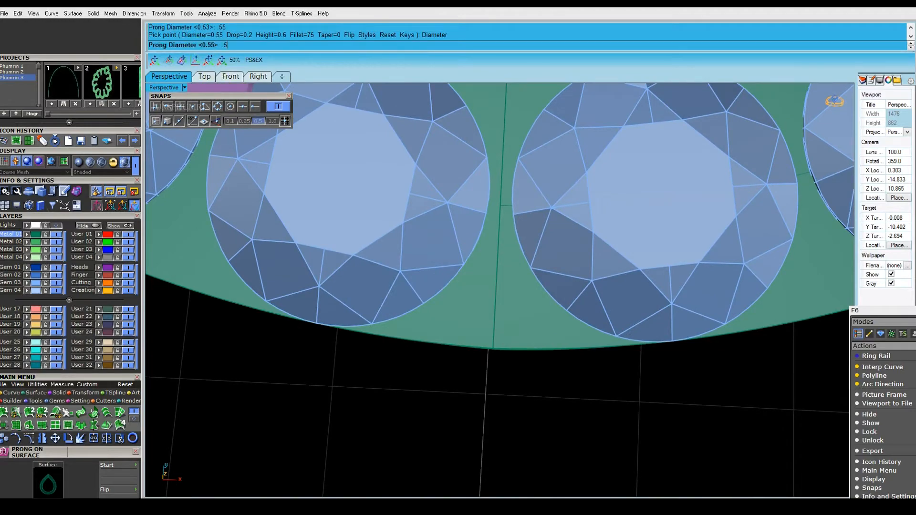
pyautogui.write('8')
pyautogui.press('Return')
pyautogui.scroll(3, 491, 277)
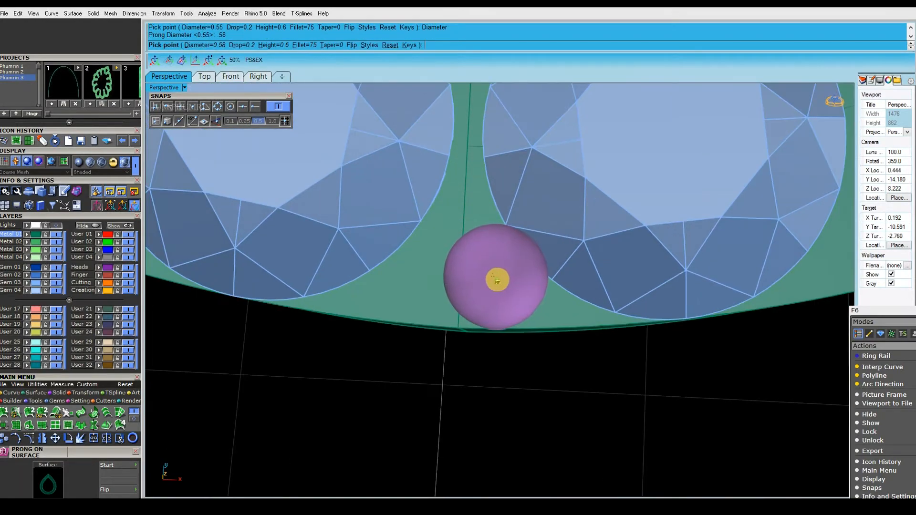
pyautogui.click(500, 279)
pyautogui.scroll(-3, 518, 289)
pyautogui.scroll(3, 509, 180)
pyautogui.scroll(-4, 464, 241)
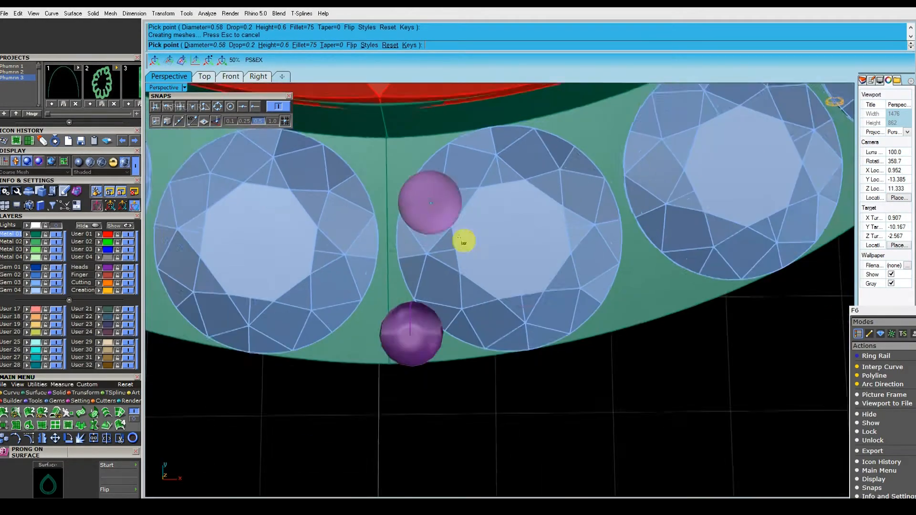
# Step: Place 0.58 prongs on the halo's outer edge in the gaps just beyond the bottom gems
pyautogui.scroll(5, 509, 286)
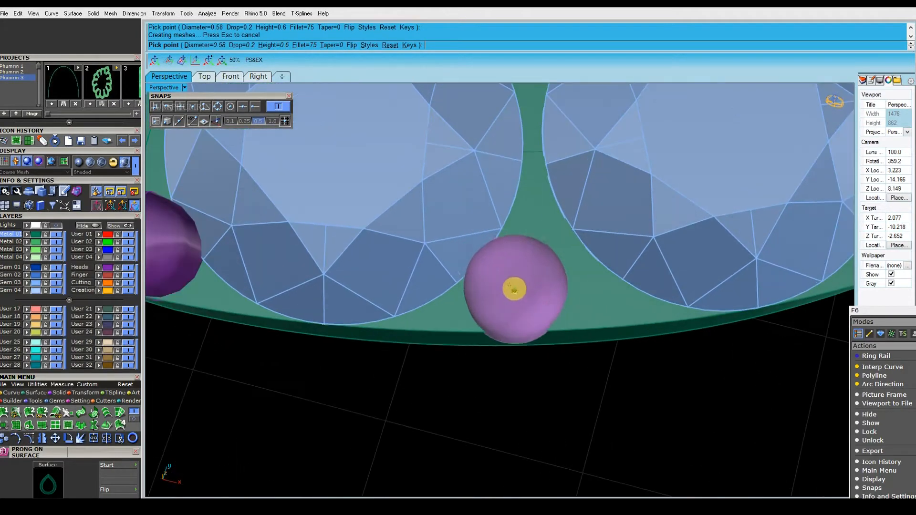
pyautogui.moveTo(510, 304)
pyautogui.mouseDown(button='right')
pyautogui.moveTo(488, 321)
pyautogui.moveTo(522, 325)
pyautogui.moveTo(509, 296)
pyautogui.moveTo(523, 308)
pyautogui.moveTo(572, 292)
pyautogui.moveTo(591, 303)
pyautogui.moveTo(542, 297)
pyautogui.moveTo(597, 304)
pyautogui.moveTo(589, 293)
pyautogui.moveTo(557, 301)
pyautogui.moveTo(564, 321)
pyautogui.moveTo(603, 307)
pyautogui.moveTo(520, 306)
pyautogui.mouseUp(button='right')
pyautogui.click(605, 298)
pyautogui.scroll(-12, 604, 298)
pyautogui.scroll(8, 557, 305)
pyautogui.click(574, 321)
pyautogui.click(593, 319)
# Step: Continue adding paired 0.58 prongs in the outer-edge gaps up one side of the halo
pyautogui.scroll(-6, 597, 317)
pyautogui.scroll(8, 567, 311)
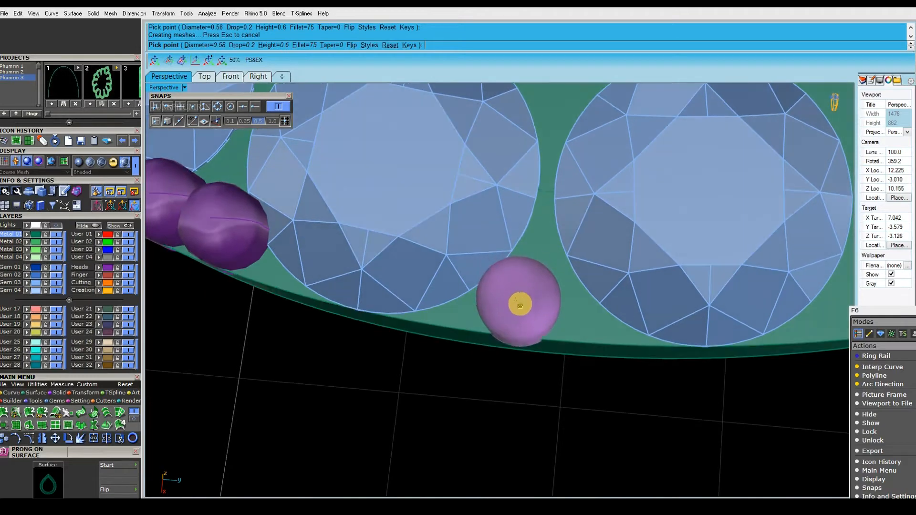
pyautogui.click(505, 297)
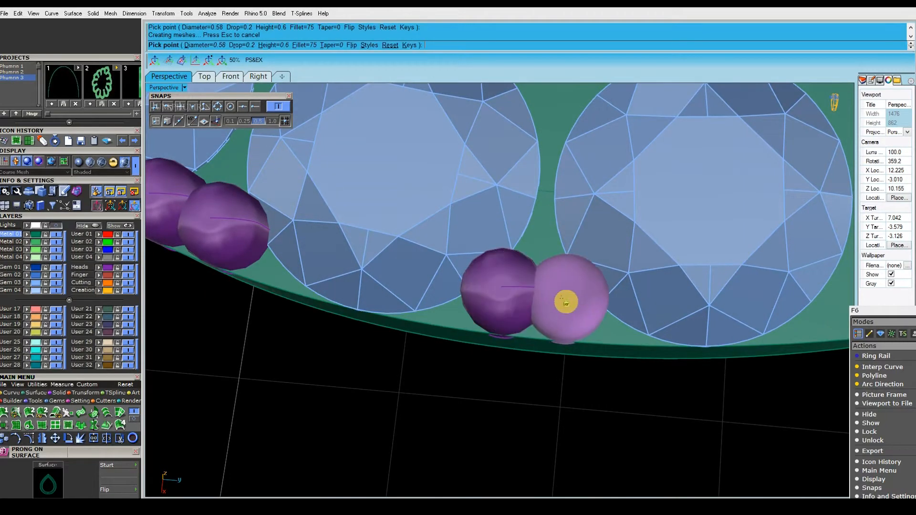
pyautogui.click(566, 302)
pyautogui.scroll(-5, 573, 302)
pyautogui.scroll(5, 624, 297)
pyautogui.moveTo(571, 288); pyautogui.dragTo(521, 292, button='right')
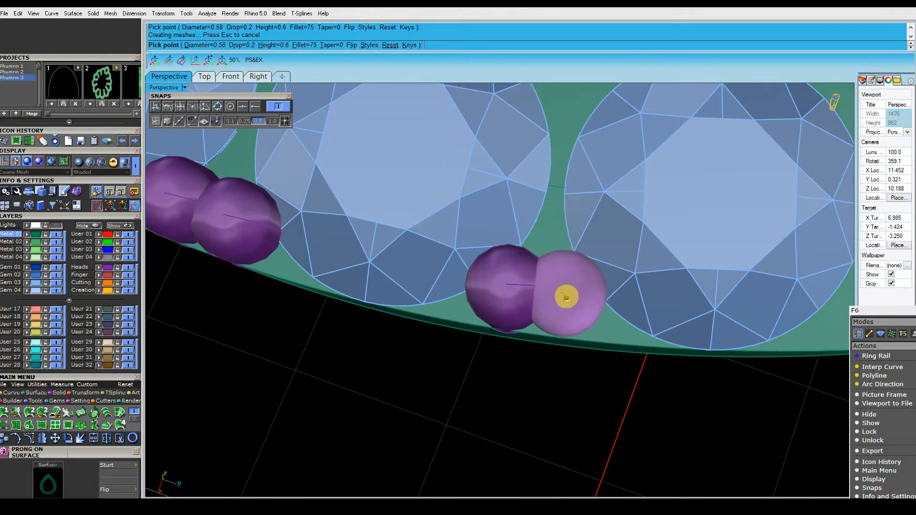
pyautogui.click(570, 298)
pyautogui.keyDown('shift'); pyautogui.moveTo(764, 311); pyautogui.dragTo(575, 293, button='right'); pyautogui.keyUp('shift')
pyautogui.click(556, 292)
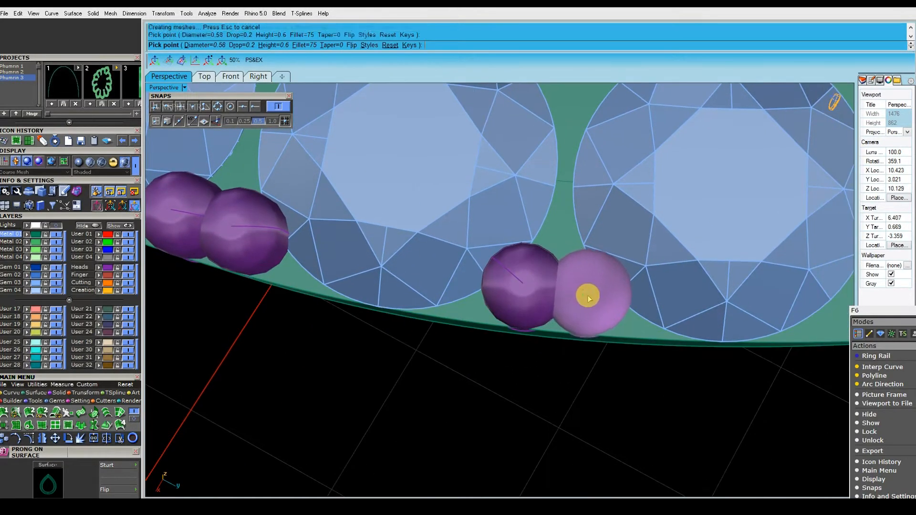
# Step: Set the prong diameter to 0.55 and place prong pairs in the next two outer gaps toward the halo's pointed tip
pyautogui.scroll(-10, 582, 301)
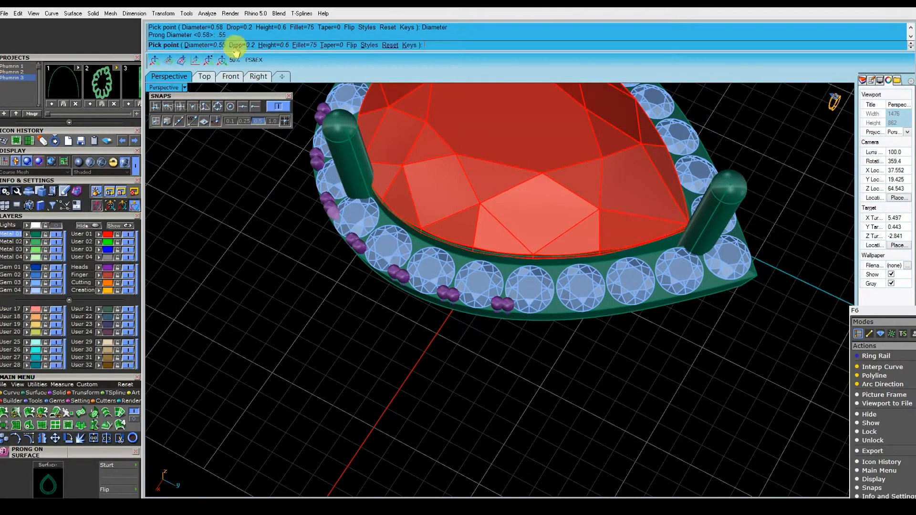
pyautogui.scroll(12, 539, 305)
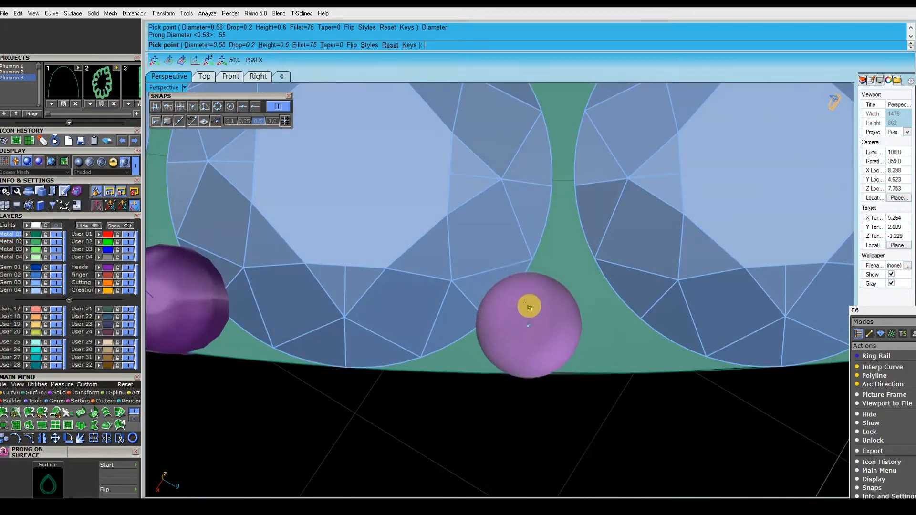
pyautogui.moveTo(529, 306); pyautogui.dragTo(550, 304, button='right')
pyautogui.click(539, 304)
pyautogui.scroll(-5, 557, 303)
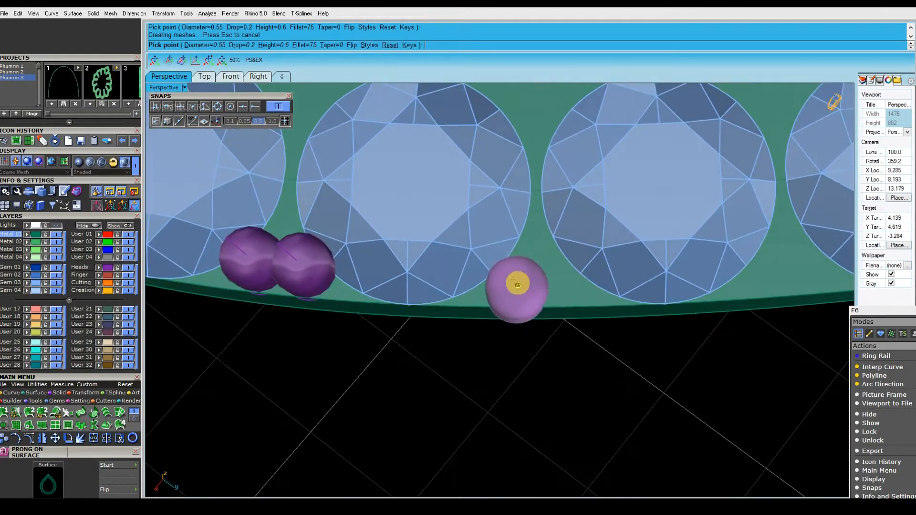
pyautogui.scroll(7, 518, 281)
pyautogui.click(515, 276)
pyautogui.keyDown('shift'); pyautogui.moveTo(606, 283); pyautogui.dragTo(485, 296, button='right'); pyautogui.keyUp('shift')
pyautogui.click(541, 272)
# Step: Place a pair of 0.55 prongs in the outer gap just before the last two gems near the tip
pyautogui.scroll(-9, 482, 274)
pyautogui.scroll(8, 510, 299)
pyautogui.click(498, 299)
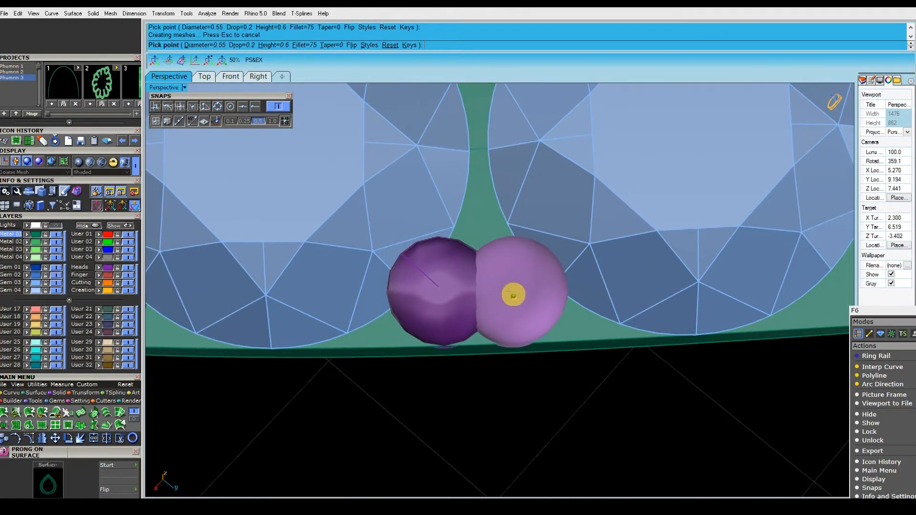
pyautogui.click(520, 295)
# Step: Place the final pair of 0.55 prongs between the last two gems beside the halo's pointed tip and finish the prong command
pyautogui.scroll(-8, 525, 299)
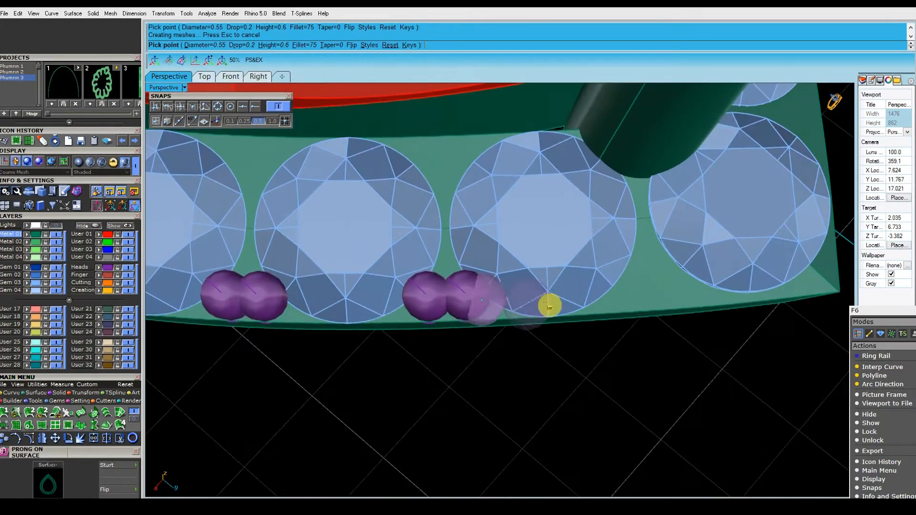
pyautogui.moveTo(536, 303); pyautogui.dragTo(577, 311, button='right')
pyautogui.scroll(8, 512, 294)
pyautogui.moveTo(512, 293); pyautogui.dragTo(523, 298, button='right')
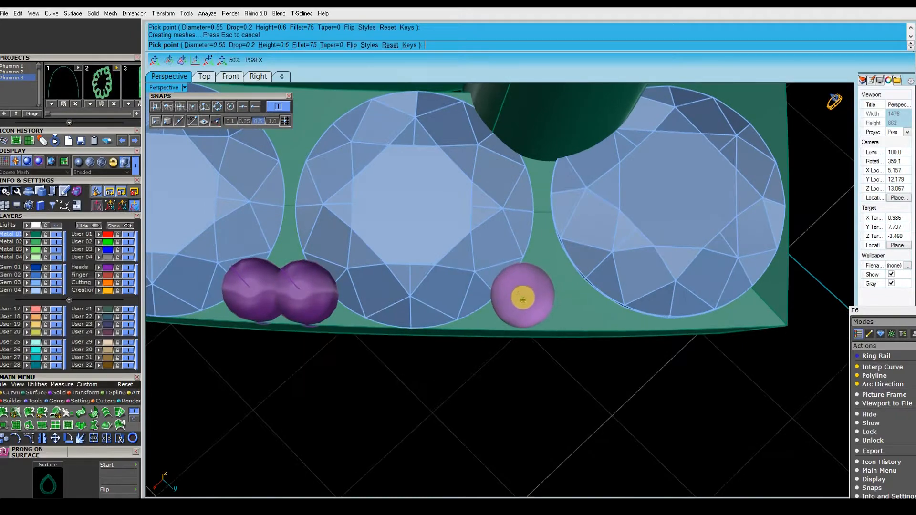
pyautogui.scroll(2, 524, 292)
pyautogui.click(523, 292)
pyautogui.keyDown('shift'); pyautogui.moveTo(579, 290); pyautogui.dragTo(651, 295, button='right'); pyautogui.keyUp('shift')
pyautogui.click(561, 292)
pyautogui.scroll(-8, 562, 292)
pyautogui.scroll(6, 577, 299)
pyautogui.scroll(-6, 551, 313)
pyautogui.scroll(-6, 586, 317)
pyautogui.rightClick(597, 319)
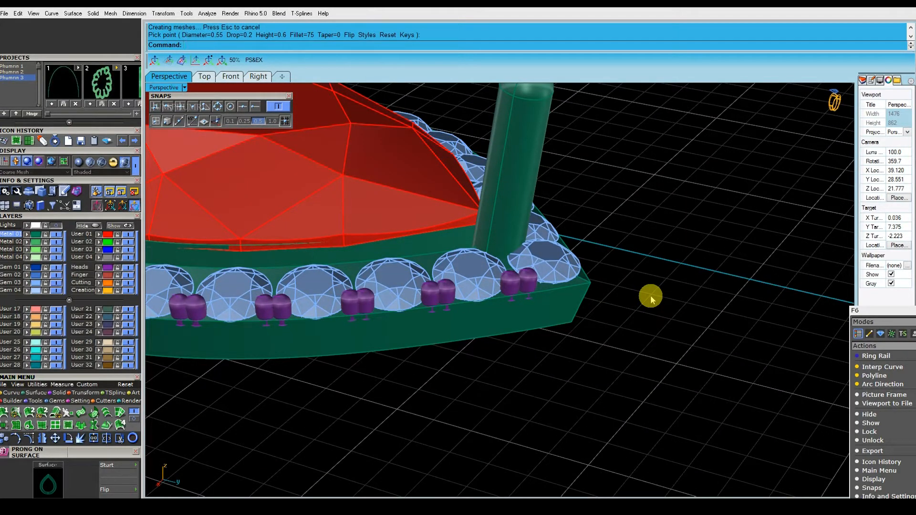
pyautogui.scroll(10, 573, 328)
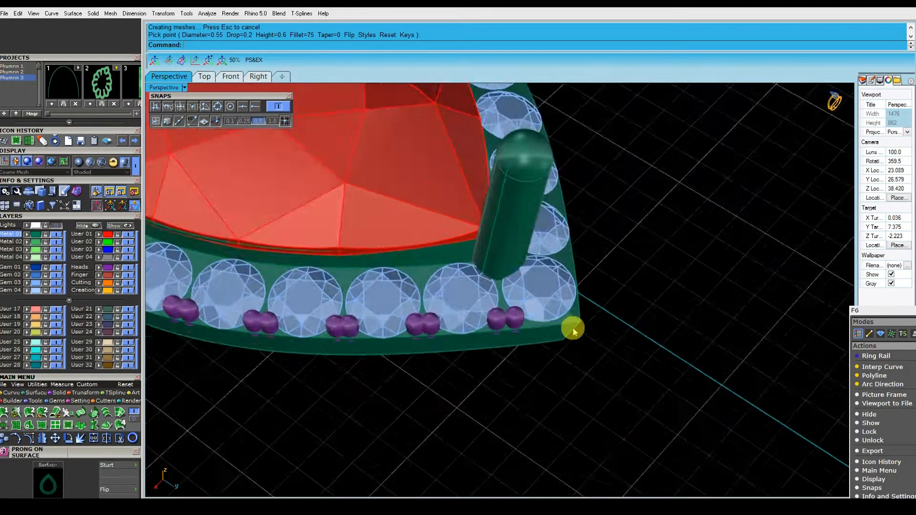
pyautogui.scroll(3, 576, 311)
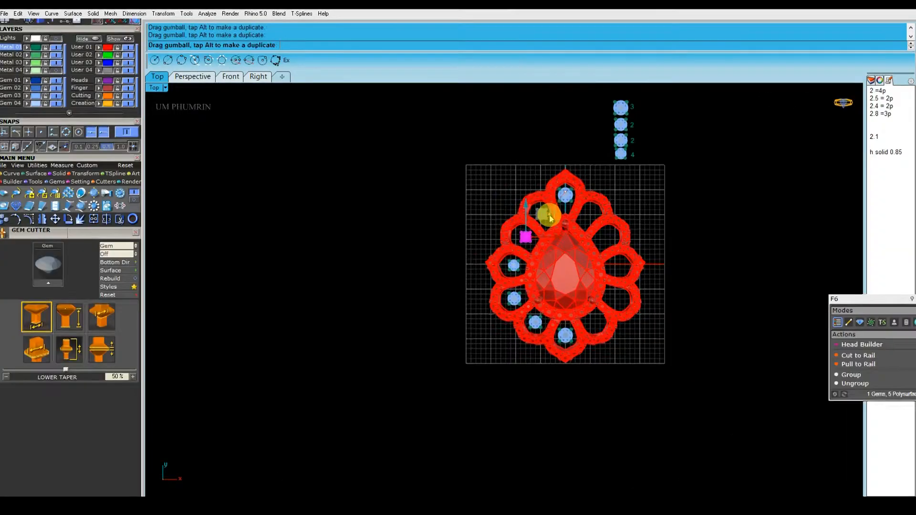
# Step: Try to mirror the gem settings in the two upper side petals to the opposite side of the pendant
pyautogui.scroll(4, 524, 241)
pyautogui.moveTo(526, 239); pyautogui.dragTo(497, 244, button='right')
pyautogui.click(494, 242)
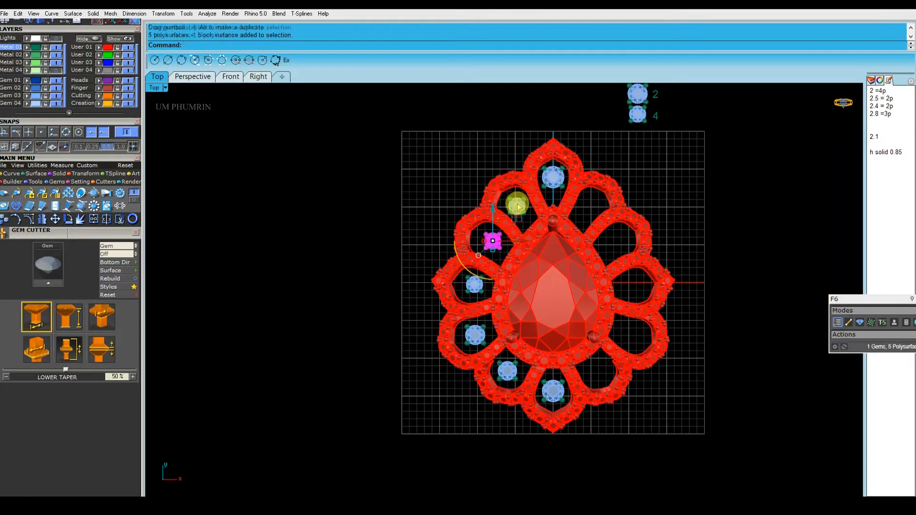
pyautogui.keyDown('shift'); pyautogui.click(518, 205); pyautogui.keyUp('shift')
pyautogui.scroll(-2, 552, 249)
pyautogui.hotkey('ctrl', 'm')
pyautogui.click(495, 280)
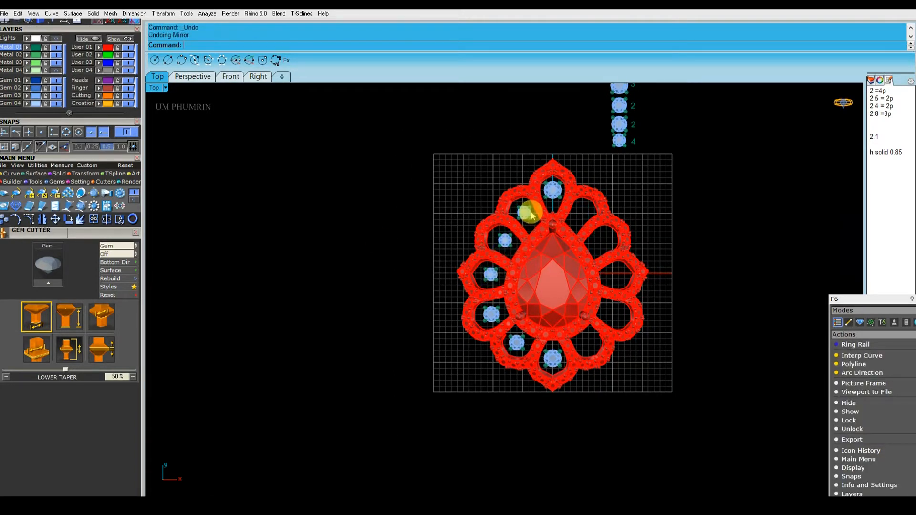
# Step: Select all pendant objects on the User 01 layer and move them to the Metal 02 layer
pyautogui.moveTo(521, 221); pyautogui.dragTo(525, 235, button='right')
pyautogui.moveTo(512, 344); pyautogui.dragTo(500, 361, button='right')
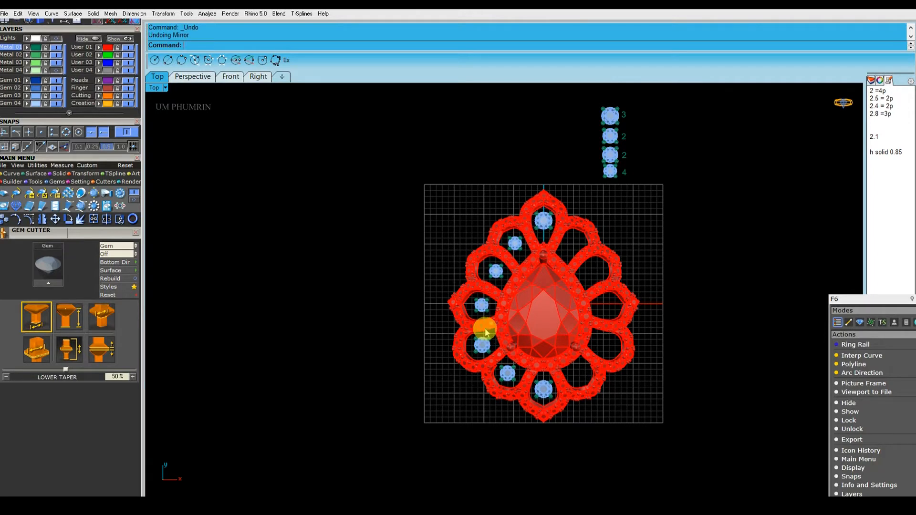
pyautogui.click(538, 332)
pyautogui.click(679, 332)
pyautogui.rightClick(99, 47)
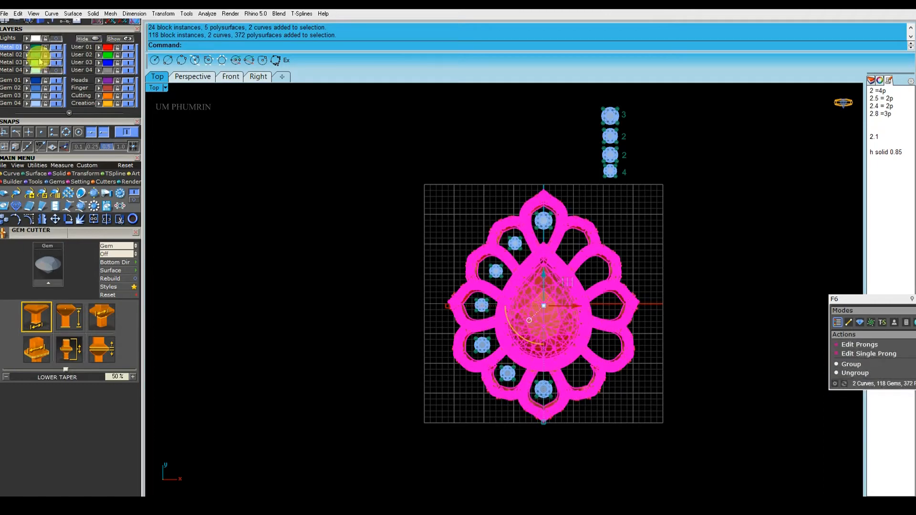
pyautogui.click(27, 54)
pyautogui.click(326, 196)
pyautogui.moveTo(517, 278); pyautogui.dragTo(494, 268, button='right')
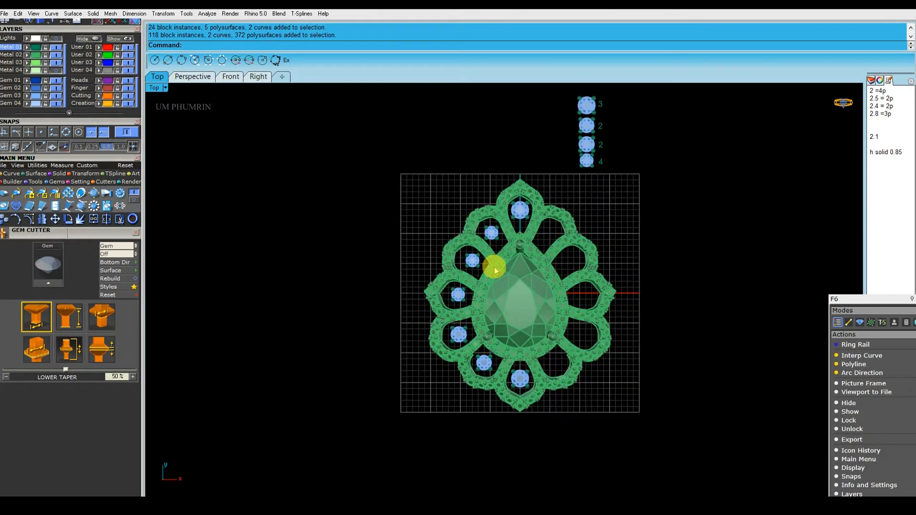
# Step: Save the pendant model as "pendant on 16 12 2019 1.3dm"
pyautogui.click(8, 16)
pyautogui.click(24, 75)
pyautogui.moveTo(396, 241); pyautogui.dragTo(403, 255, button='right')
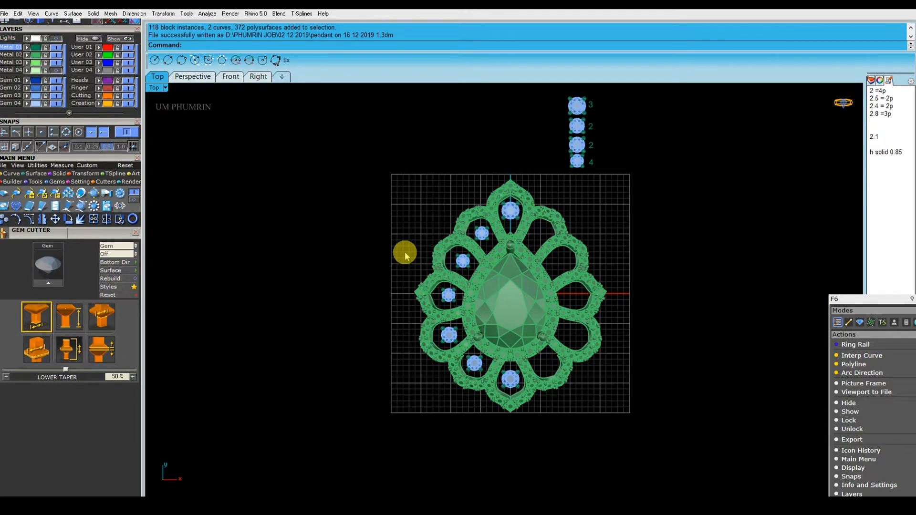
pyautogui.moveTo(404, 257); pyautogui.dragTo(402, 239, button='right')
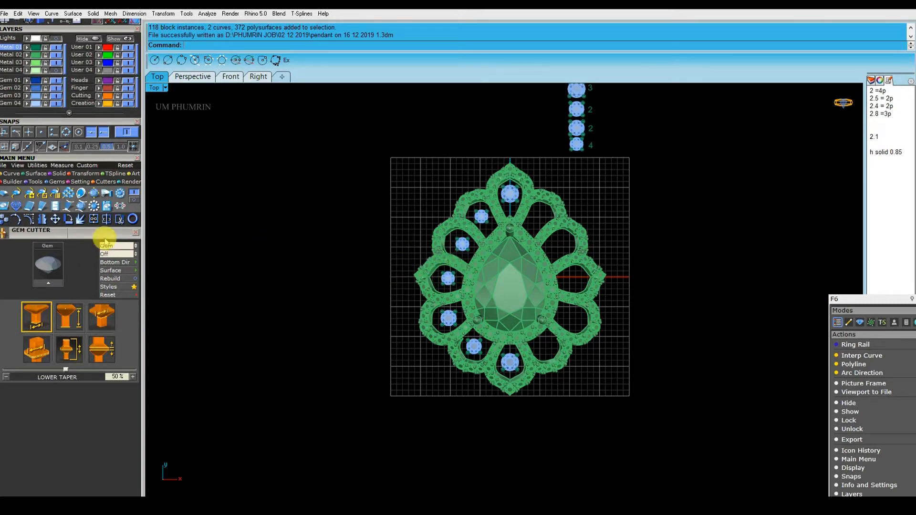
# Step: Run Gem Reporter and check which round gems are 2.50 and 2.10 mm in the pendant
pyautogui.click(106, 207)
pyautogui.click(70, 253)
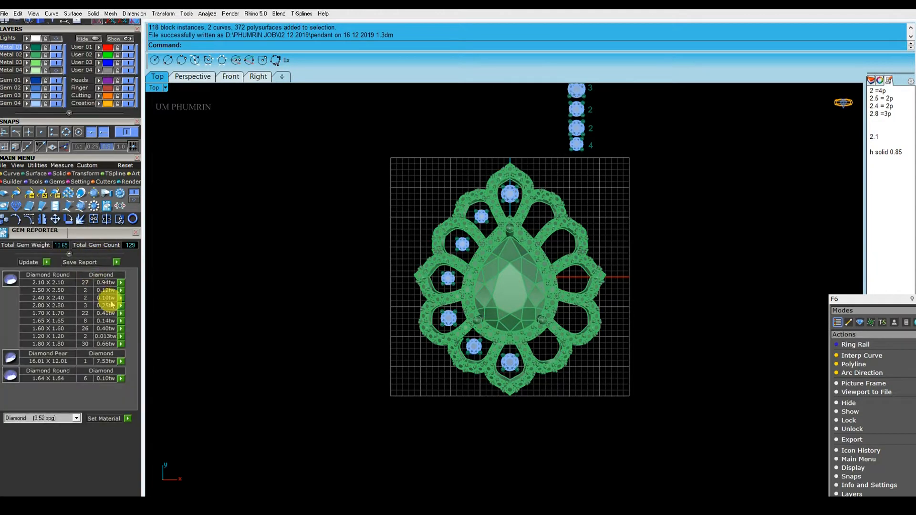
pyautogui.click(121, 290)
pyautogui.click(121, 283)
pyautogui.moveTo(305, 277); pyautogui.dragTo(304, 287, button='right')
pyautogui.click(303, 286)
# Step: Delete the gem setting in the pointed side petal and replace it with a copy of the 2.50 mm setting below
pyautogui.click(449, 290)
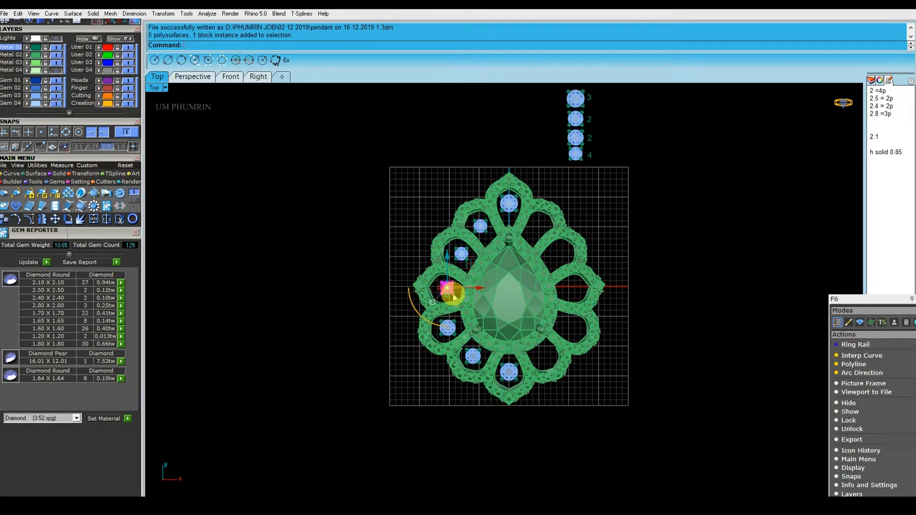
pyautogui.moveTo(451, 292); pyautogui.dragTo(456, 301, button='right')
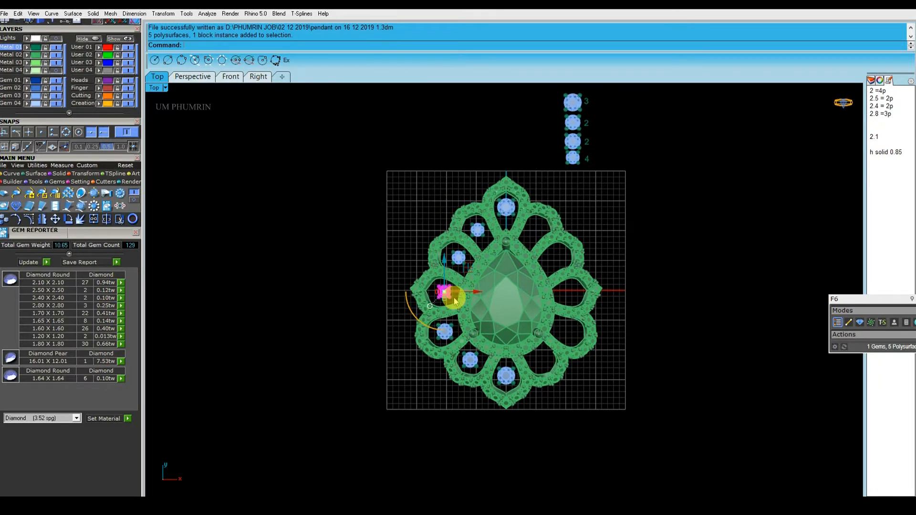
pyautogui.press('Delete')
pyautogui.moveTo(450, 327); pyautogui.dragTo(459, 346, button='right')
pyautogui.click(458, 345)
pyautogui.scroll(3, 461, 339)
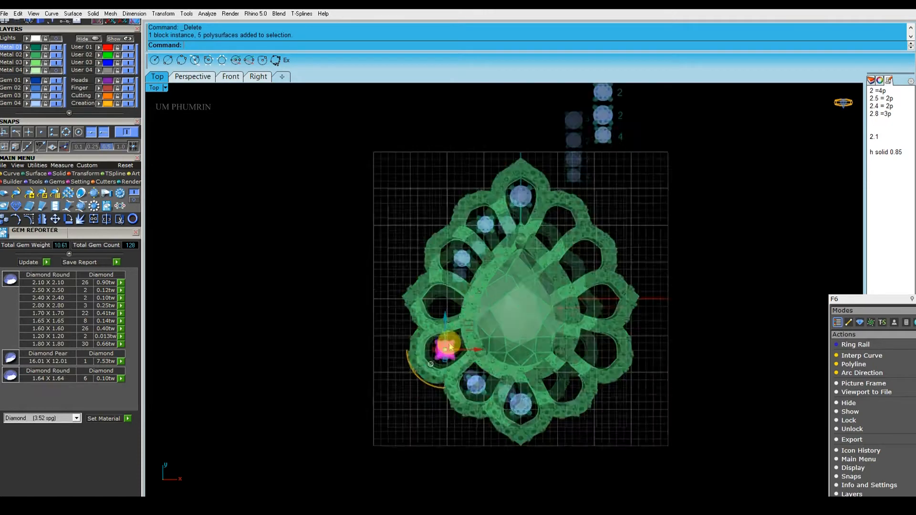
pyautogui.keyDown('alt'); pyautogui.moveTo(466, 329); pyautogui.dragTo(463, 271); pyautogui.keyUp('alt')
# Step: Mirror the five side-petal gem settings across the Y axis into the opposite petals
pyautogui.keyDown('shift'); pyautogui.click(471, 233); pyautogui.keyUp('shift')
pyautogui.keyDown('shift'); pyautogui.click(493, 193); pyautogui.keyUp('shift')
pyautogui.keyDown('shift'); pyautogui.click(453, 352); pyautogui.keyUp('shift')
pyautogui.keyDown('shift'); pyautogui.click(483, 394); pyautogui.keyUp('shift')
pyautogui.hotkey('ctrl', 'm')
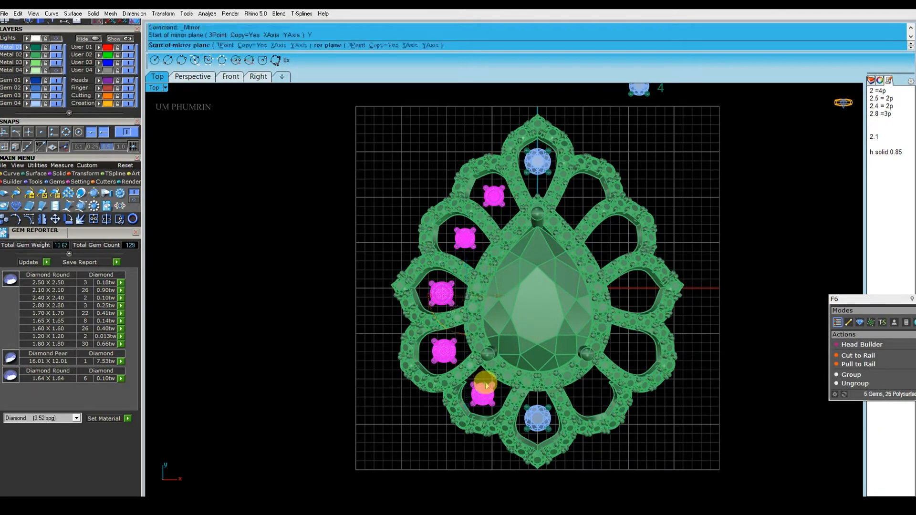
pyautogui.scroll(-4, 491, 290)
pyautogui.moveTo(497, 292); pyautogui.dragTo(504, 322, button='right')
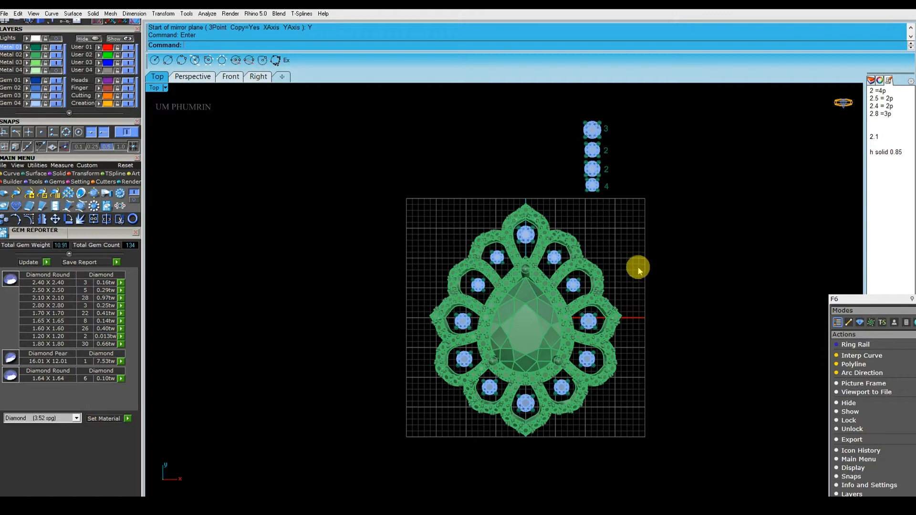
# Step: Inspect the mirrored petal gems from several angles in the Perspective view, ending back in the Top view
pyautogui.moveTo(672, 293); pyautogui.dragTo(662, 262, button='right')
pyautogui.click(196, 82)
pyautogui.moveTo(597, 230); pyautogui.dragTo(675, 294, button='right')
pyautogui.moveTo(674, 293); pyautogui.dragTo(675, 293)
pyautogui.moveTo(675, 293); pyautogui.dragTo(591, 276, button='right')
pyautogui.press('Escape')
pyautogui.click(158, 77)
# Step: Show the Metal 04 layer holding the teardrop bail above the pendant
pyautogui.scroll(-2, 541, 182)
pyautogui.click(55, 70)
pyautogui.moveTo(491, 178); pyautogui.dragTo(498, 209, button='right')
pyautogui.scroll(5, 499, 210)
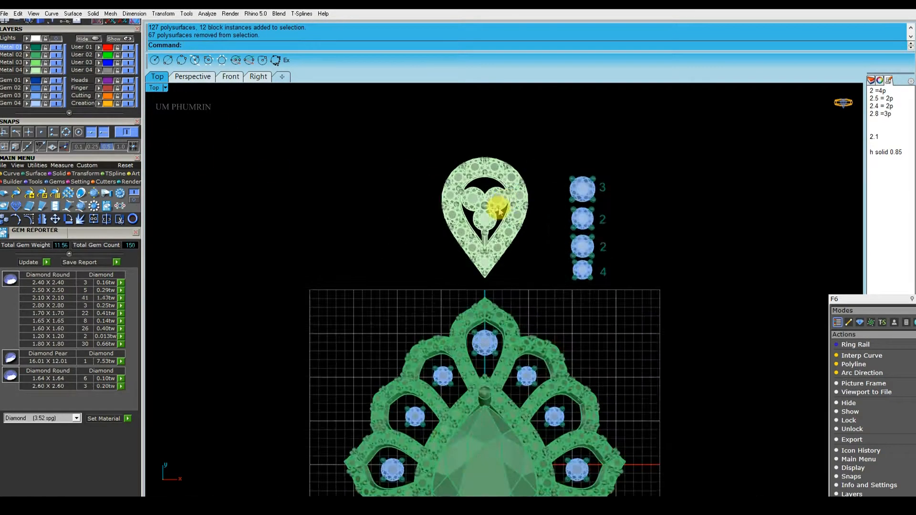
pyautogui.scroll(2, 497, 208)
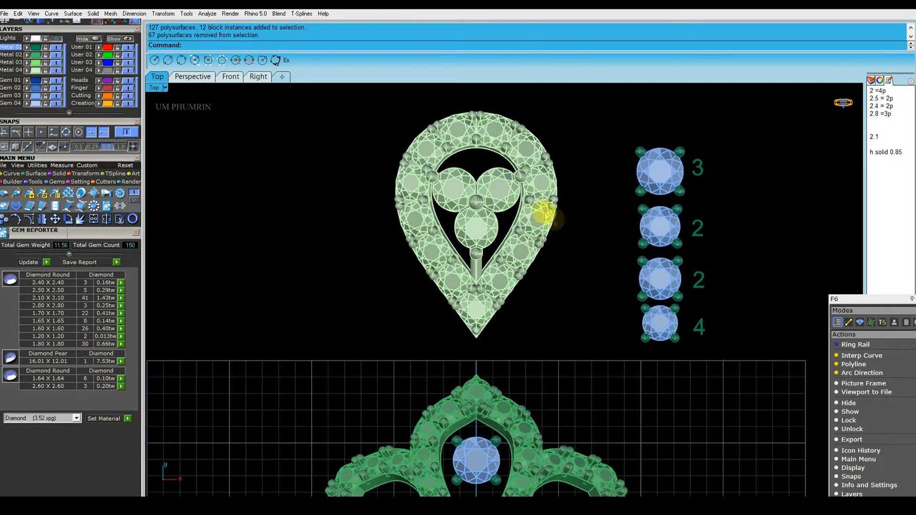
pyautogui.moveTo(685, 146); pyautogui.dragTo(633, 248)
pyautogui.press('Escape')
pyautogui.press('Escape')
pyautogui.scroll(-3, 595, 242)
pyautogui.moveTo(592, 257); pyautogui.dragTo(539, 258, button='right')
pyautogui.scroll(-6, 574, 238)
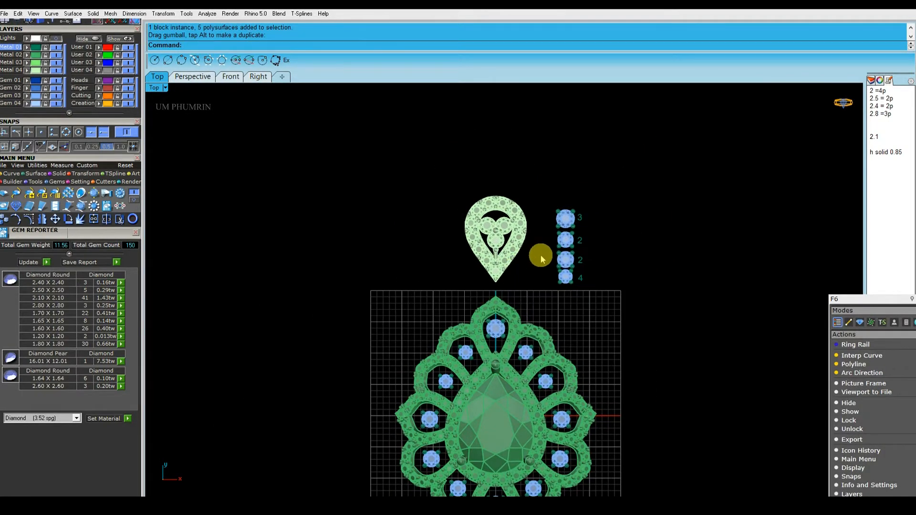
pyautogui.moveTo(545, 260); pyautogui.dragTo(543, 228, button='right')
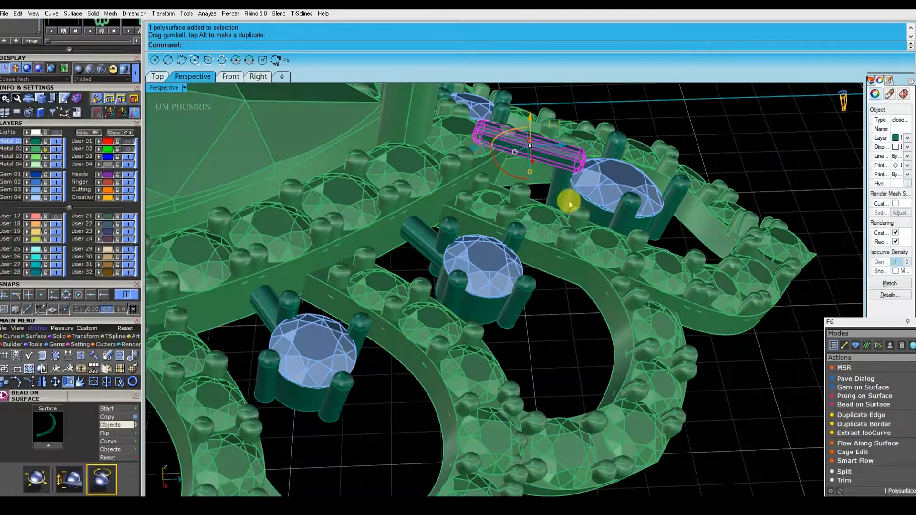
# Step: Lower the selected connecting rod vertically so it joins the centre halo to its petal gem's setting
pyautogui.moveTo(569, 200); pyautogui.dragTo(575, 253, button='right')
pyautogui.scroll(3, 574, 254)
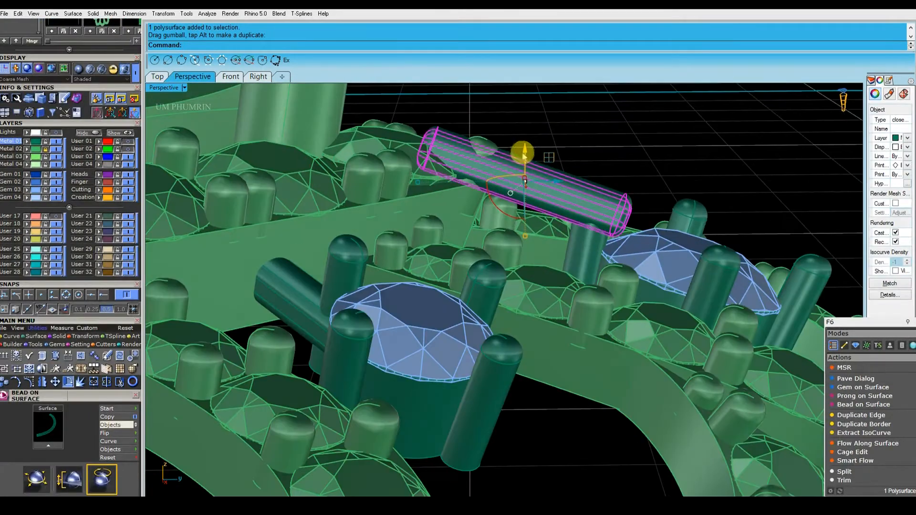
pyautogui.moveTo(532, 204); pyautogui.dragTo(455, 231, button='right')
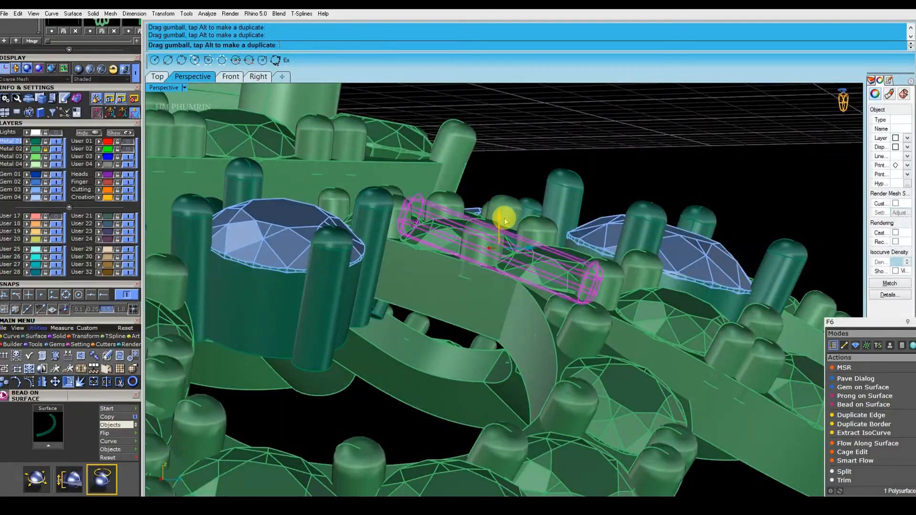
pyautogui.moveTo(499, 210); pyautogui.dragTo(467, 220, button='right')
pyautogui.click(550, 262)
pyautogui.scroll(-8, 583, 323)
# Step: Unlock the Metal 02 layer and group all of the pendant objects on it
pyautogui.moveTo(583, 323); pyautogui.dragTo(604, 330, button='right')
pyautogui.scroll(-3, 604, 330)
pyautogui.scroll(-3, 638, 281)
pyautogui.moveTo(638, 280); pyautogui.dragTo(522, 249, button='right')
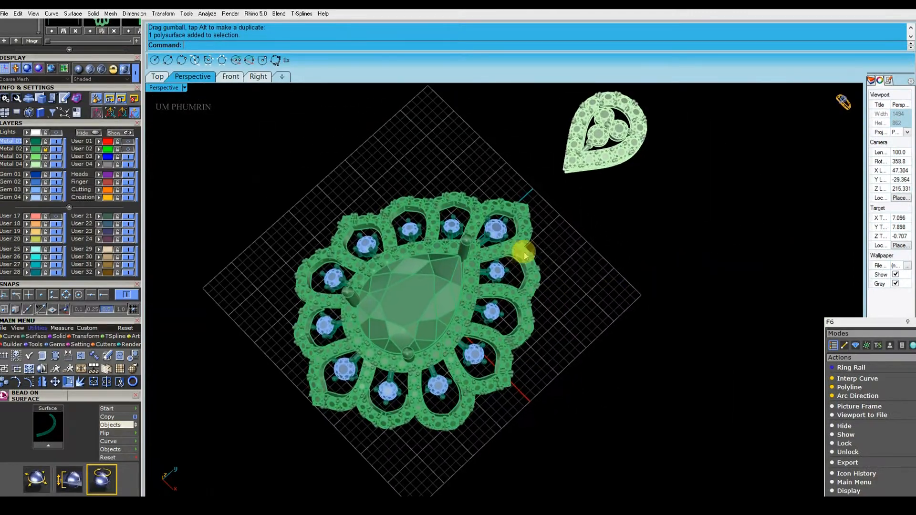
pyautogui.click(427, 204)
pyautogui.click(417, 173)
pyautogui.click(43, 150)
pyautogui.moveTo(358, 215); pyautogui.dragTo(405, 201, button='right')
pyautogui.write('g')
pyautogui.press('Return')
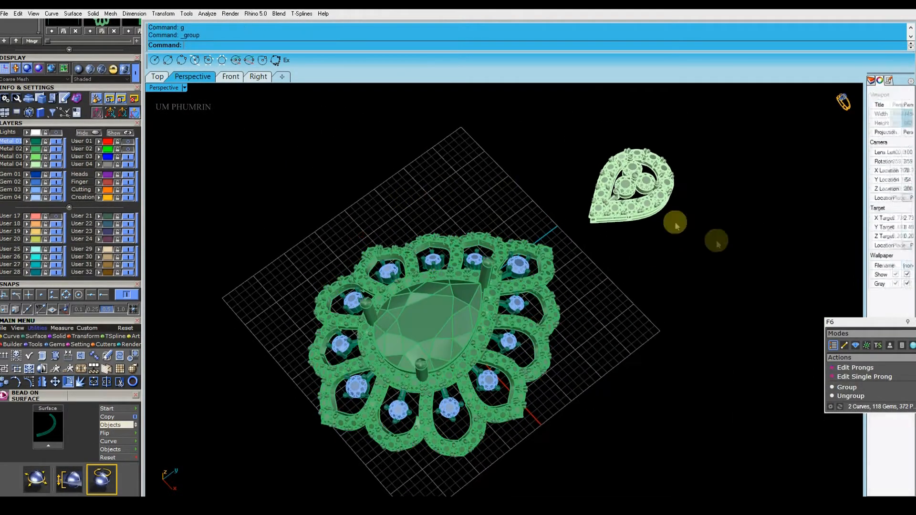
# Step: Select all the gem block instances in the pendant and bail and move them to a light-blue gem layer
pyautogui.click(616, 162)
pyautogui.click(239, 205)
pyautogui.hotkey('ctrl', 'a')
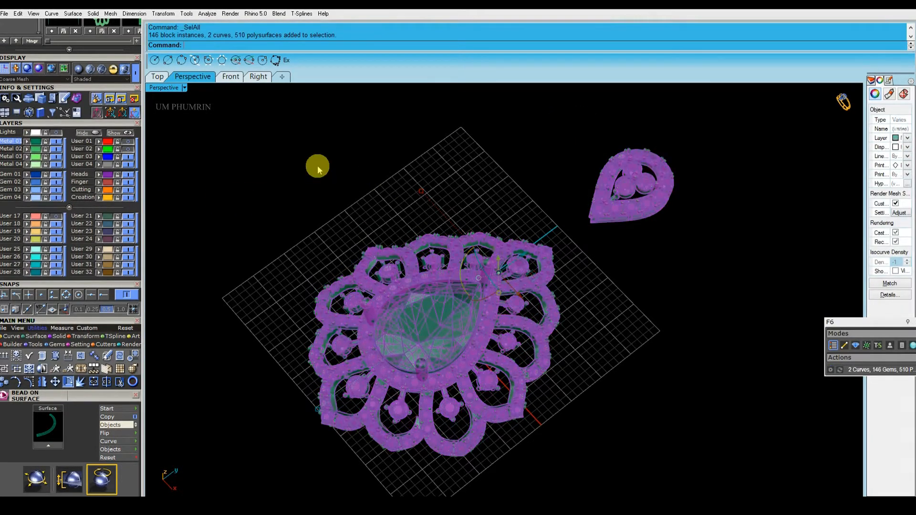
pyautogui.click(317, 165)
pyautogui.write('SelBlockInstance')
pyautogui.press('Return')
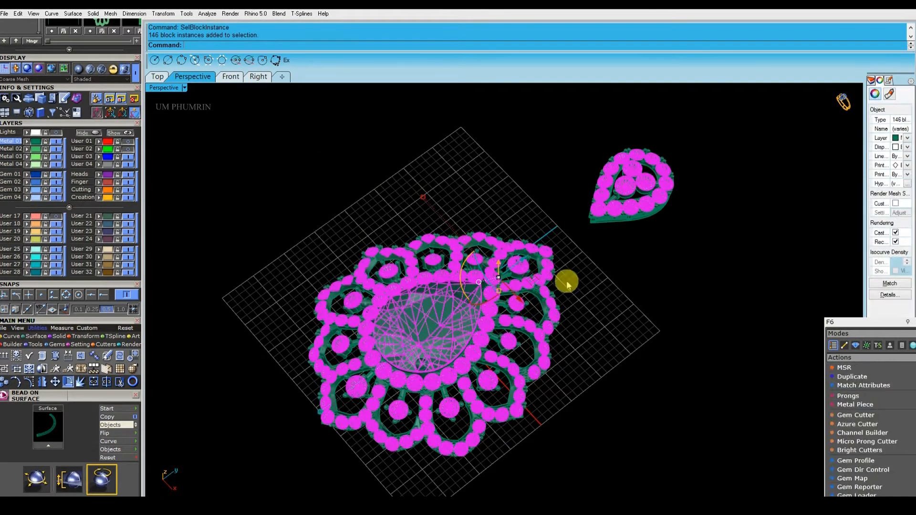
pyautogui.moveTo(525, 255); pyautogui.dragTo(449, 324, button='right')
pyautogui.keyDown('ctrl'); pyautogui.click(448, 326); pyautogui.keyUp('ctrl')
pyautogui.click(434, 139)
pyautogui.moveTo(434, 139); pyautogui.dragTo(482, 122, button='right')
pyautogui.write('SelBlockInstance')
pyautogui.press('Return')
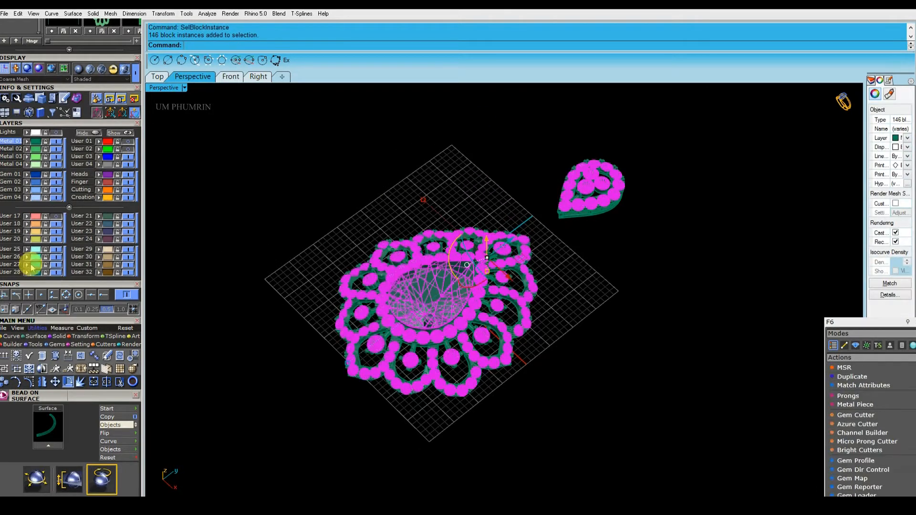
pyautogui.click(338, 229)
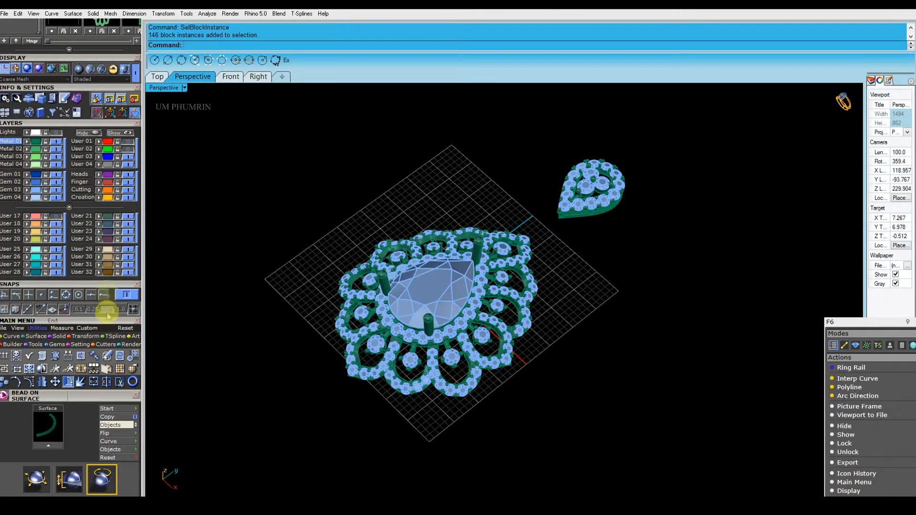
# Step: Generate a gem report for the design and select the 16.01 x 12.01 pear diamond from its list
pyautogui.click(55, 344)
pyautogui.click(109, 369)
pyautogui.scroll(-3, 102, 397)
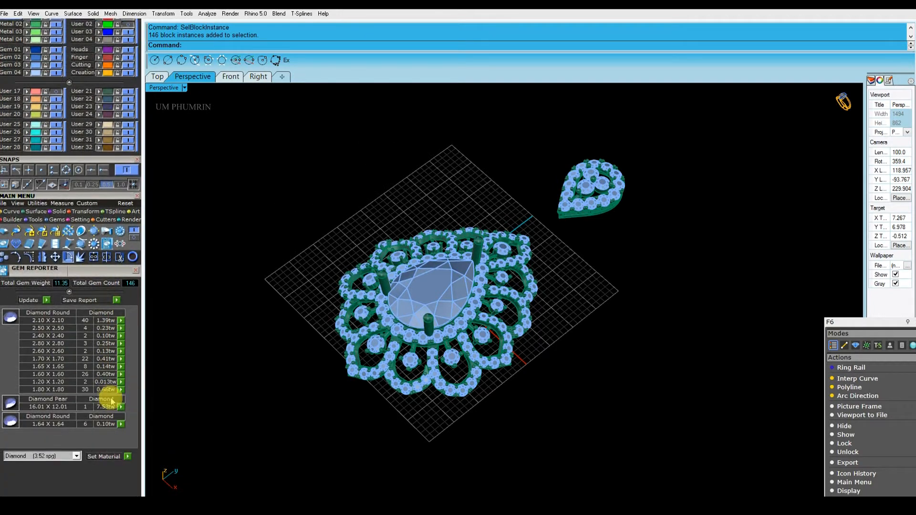
pyautogui.click(121, 408)
pyautogui.scroll(3, 88, 200)
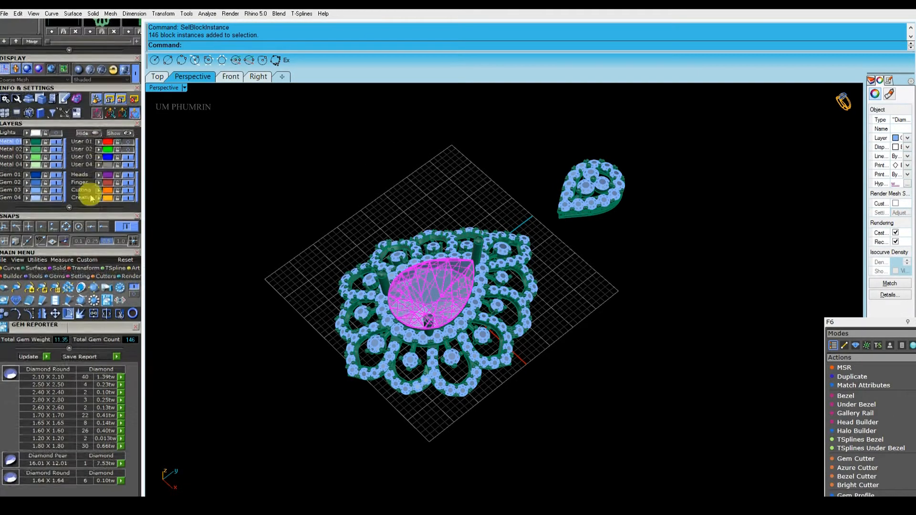
# Step: Display the complete layer list and highlight the custom layer directly below Gem
pyautogui.click(872, 80)
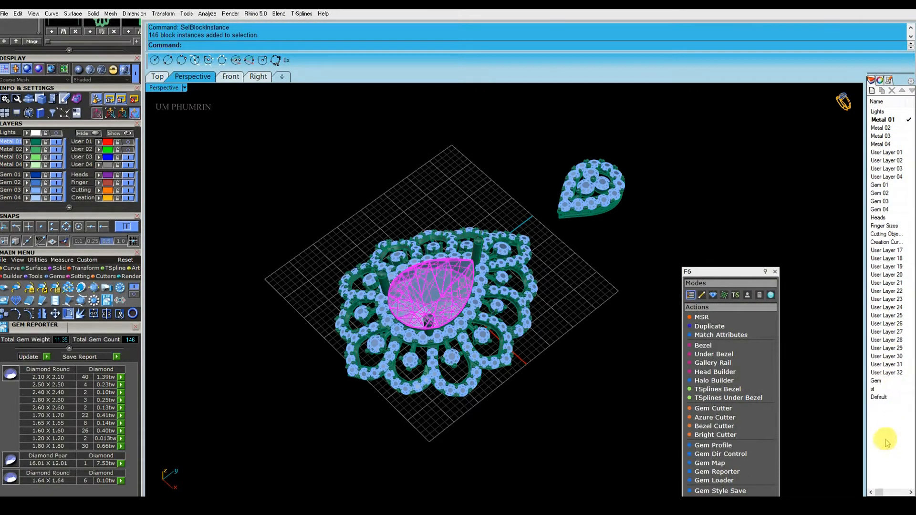
pyautogui.rightClick(887, 438)
pyautogui.click(881, 390)
pyautogui.moveTo(865, 390); pyautogui.dragTo(830, 391)
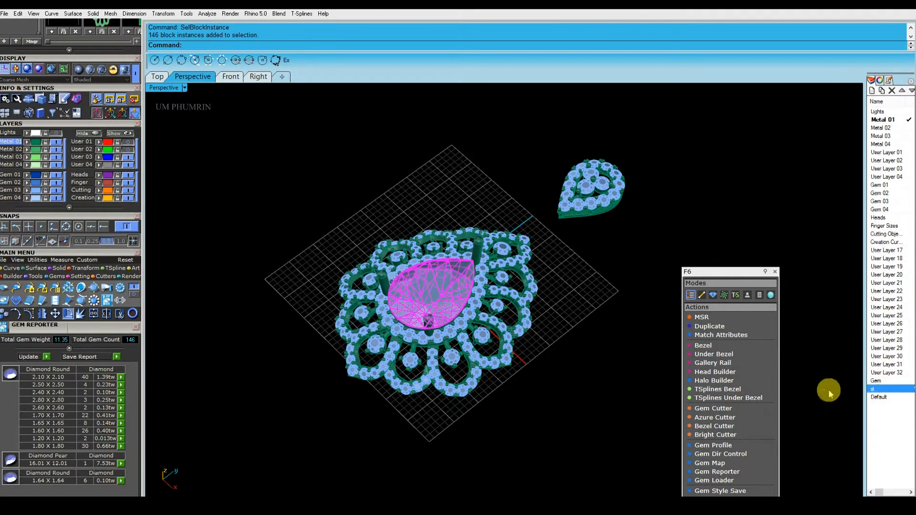
pyautogui.moveTo(830, 277); pyautogui.dragTo(871, 277)
pyautogui.moveTo(753, 272); pyautogui.dragTo(893, 289)
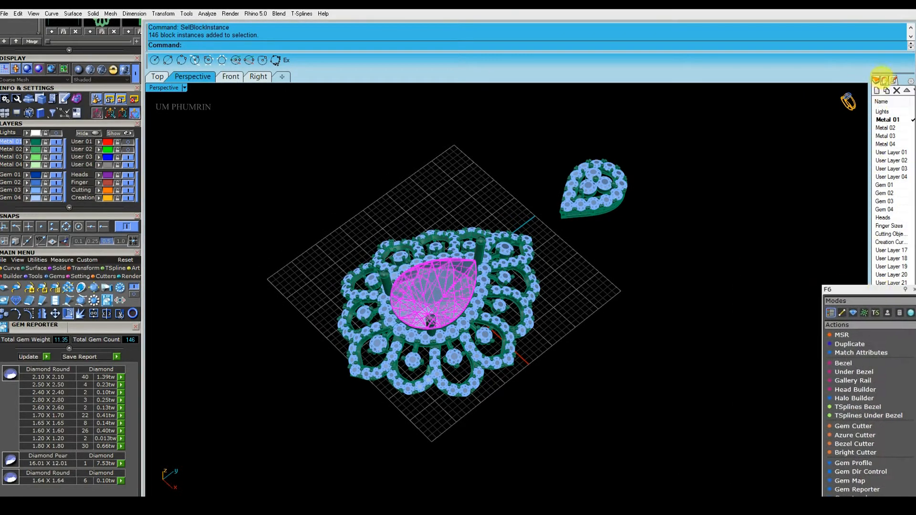
# Step: Assign the selected pear-shaped centre gem to a red layer through its object properties
pyautogui.click(885, 80)
pyautogui.click(899, 138)
pyautogui.click(770, 274)
pyautogui.moveTo(852, 289); pyautogui.dragTo(690, 252)
pyautogui.click(899, 139)
pyautogui.scroll(-3, 888, 324)
pyautogui.click(883, 352)
pyautogui.click(715, 173)
pyautogui.moveTo(716, 252); pyautogui.dragTo(877, 273)
# Step: Toggle the visibility of the Gem 03 layer to check which gems it holds
pyautogui.scroll(-4, 692, 255)
pyautogui.moveTo(665, 223); pyautogui.dragTo(563, 296, button='right')
pyautogui.scroll(4, 484, 296)
pyautogui.click(57, 191)
pyautogui.moveTo(485, 256)
pyautogui.mouseDown(button='right')
pyautogui.moveTo(499, 266)
pyautogui.moveTo(492, 224)
pyautogui.moveTo(505, 262)
pyautogui.moveTo(503, 254)
pyautogui.mouseUp(button='right')
pyautogui.scroll(5, 499, 266)
pyautogui.click(57, 190)
# Step: Duplicate the underside outer edges of the first petals on one half of the pendant, including both edges of the end petal
pyautogui.scroll(-5, 526, 293)
pyautogui.moveTo(526, 293); pyautogui.dragTo(566, 153, button='right')
pyautogui.scroll(4, 505, 271)
pyautogui.moveTo(506, 270); pyautogui.dragTo(604, 182, button='right')
pyautogui.write('de')
pyautogui.press('Return')
pyautogui.scroll(8, 364, 250)
pyautogui.click(364, 249)
pyautogui.click(382, 219)
pyautogui.scroll(-5, 382, 219)
pyautogui.keyDown('shift'); pyautogui.moveTo(387, 310); pyautogui.dragTo(432, 231, button='right'); pyautogui.keyUp('shift')
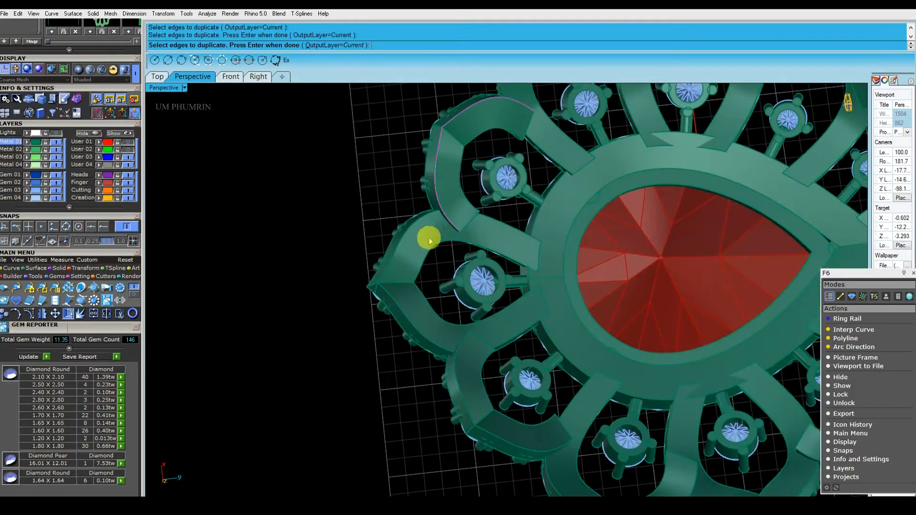
pyautogui.scroll(4, 451, 234)
pyautogui.click(404, 230)
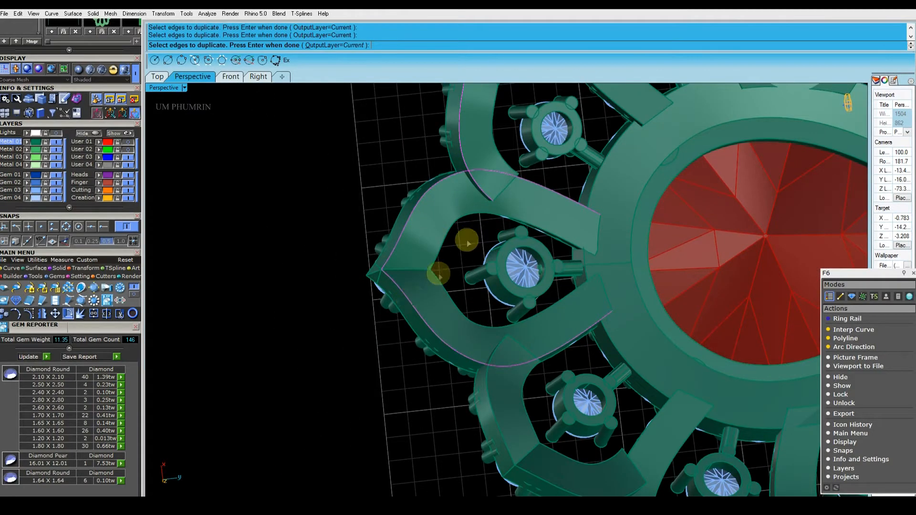
# Step: Duplicate the underside outer edges of the remaining petals on the same half, through to the petal at the pear's tip
pyautogui.scroll(-5, 436, 272)
pyautogui.scroll(5, 449, 208)
pyautogui.keyDown('shift'); pyautogui.moveTo(610, 172); pyautogui.dragTo(487, 181, button='right'); pyautogui.keyUp('shift')
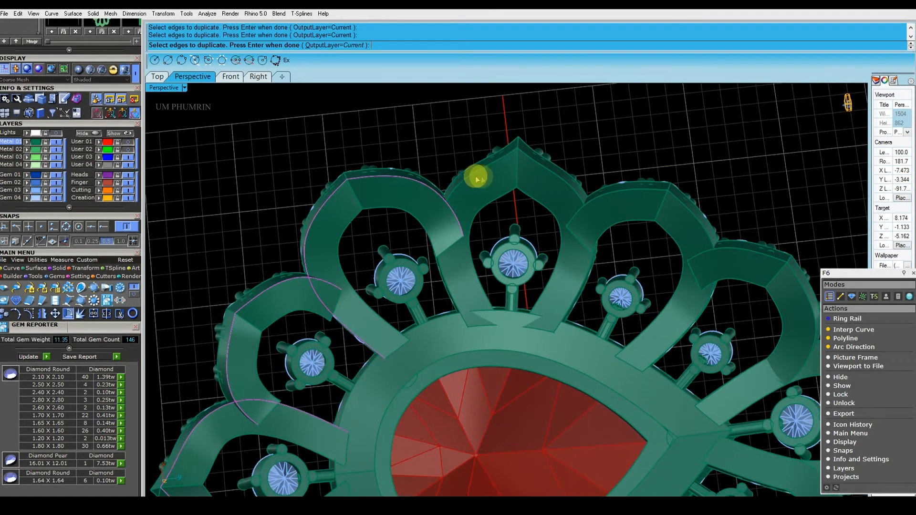
pyautogui.click(541, 166)
pyautogui.click(620, 192)
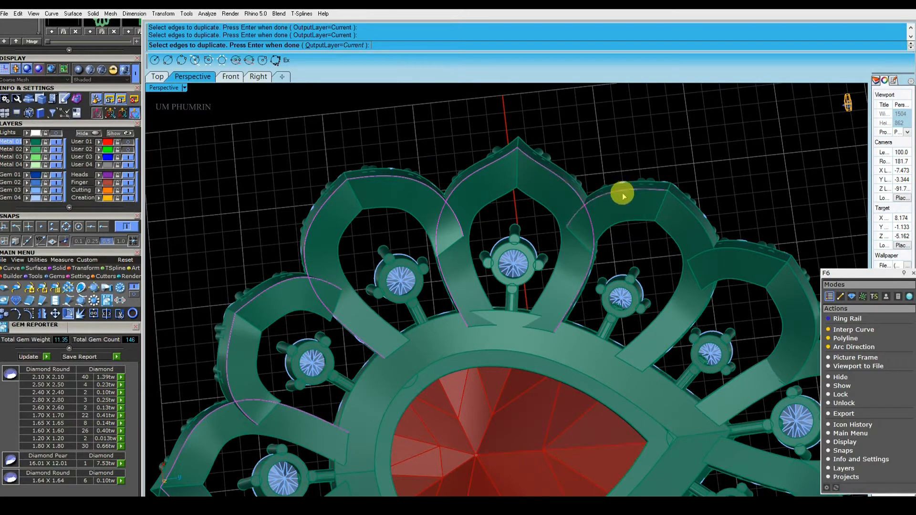
pyautogui.click(690, 210)
pyautogui.keyDown('shift'); pyautogui.moveTo(746, 254); pyautogui.dragTo(604, 196, button='right'); pyautogui.keyUp('shift')
pyautogui.scroll(-2, 664, 229)
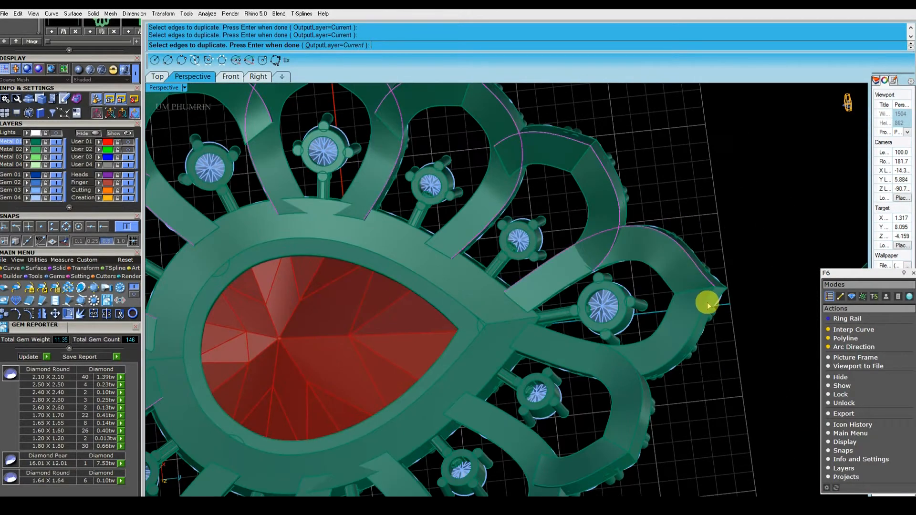
pyautogui.scroll(-4, 675, 259)
pyautogui.rightClick(610, 230)
# Step: Hide everything except the duplicated petal edge curves and select those curves in the Top view
pyautogui.rightClick(89, 134)
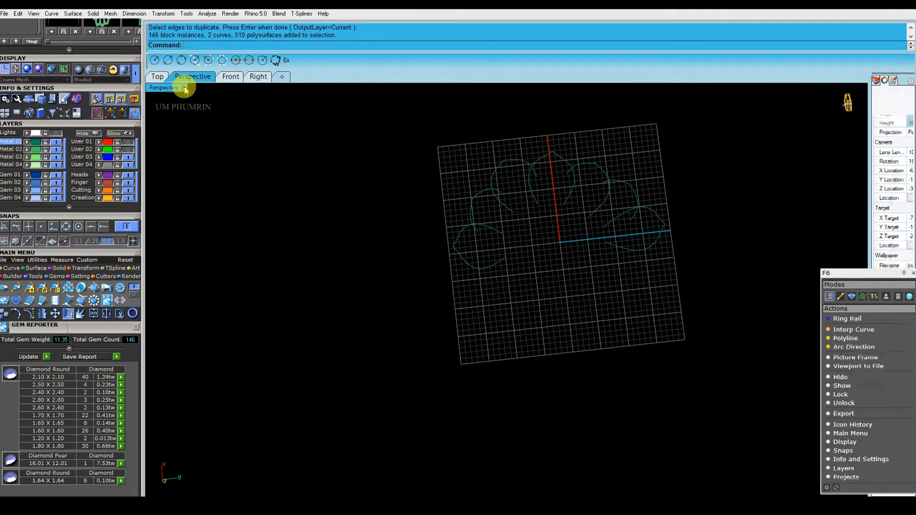
pyautogui.click(158, 77)
pyautogui.scroll(-12, 478, 191)
pyautogui.moveTo(550, 297); pyautogui.dragTo(482, 139)
pyautogui.scroll(4, 526, 174)
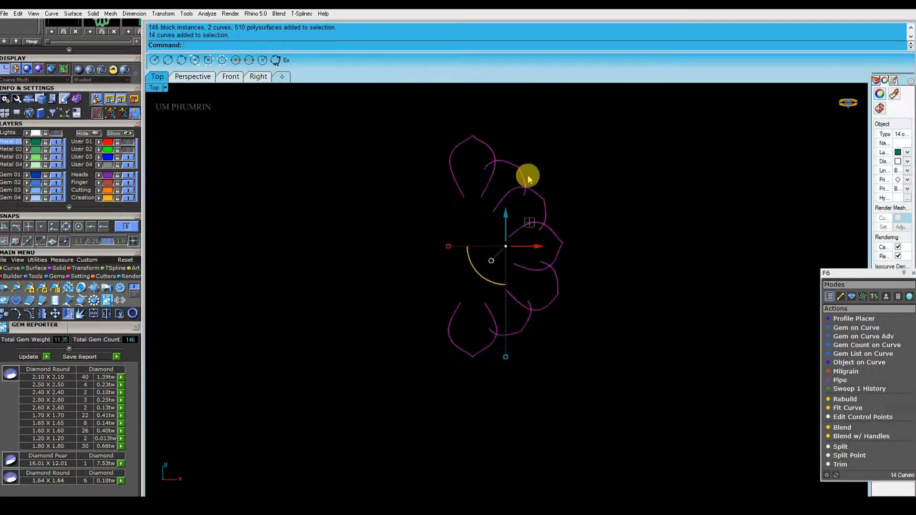
# Step: Join the duplicated edges into petal curves and select them one by one to check for an open tip
pyautogui.click(501, 157)
pyautogui.click(549, 205)
pyautogui.click(568, 220)
pyautogui.moveTo(629, 218); pyautogui.dragTo(602, 157, button='right')
pyautogui.click(566, 216)
pyautogui.click(560, 210)
pyautogui.click(561, 227)
pyautogui.click(575, 261)
pyautogui.click(556, 286)
pyautogui.click(519, 321)
pyautogui.click(479, 341)
pyautogui.scroll(10, 589, 282)
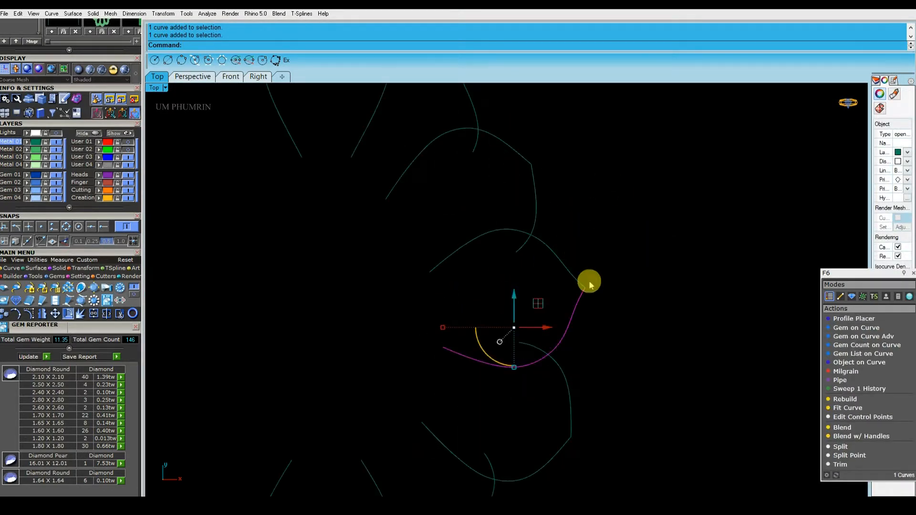
# Step: Try to join the two curves that meet at the middle petal's tip
pyautogui.moveTo(597, 306); pyautogui.dragTo(575, 258, button='right')
pyautogui.moveTo(634, 306); pyautogui.dragTo(553, 237)
pyautogui.scroll(-4, 562, 246)
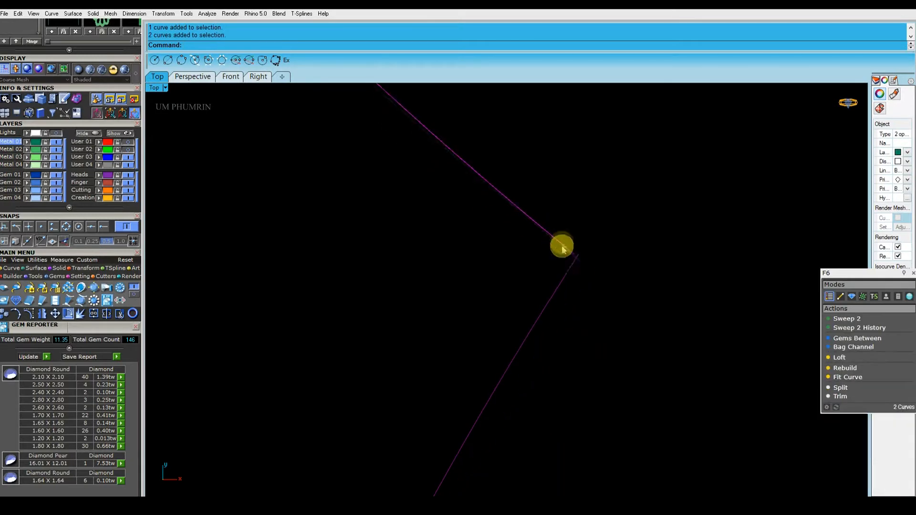
pyautogui.click(270, 271)
pyautogui.moveTo(567, 338); pyautogui.dragTo(491, 221)
pyautogui.hotkey('ctrl', 'j')
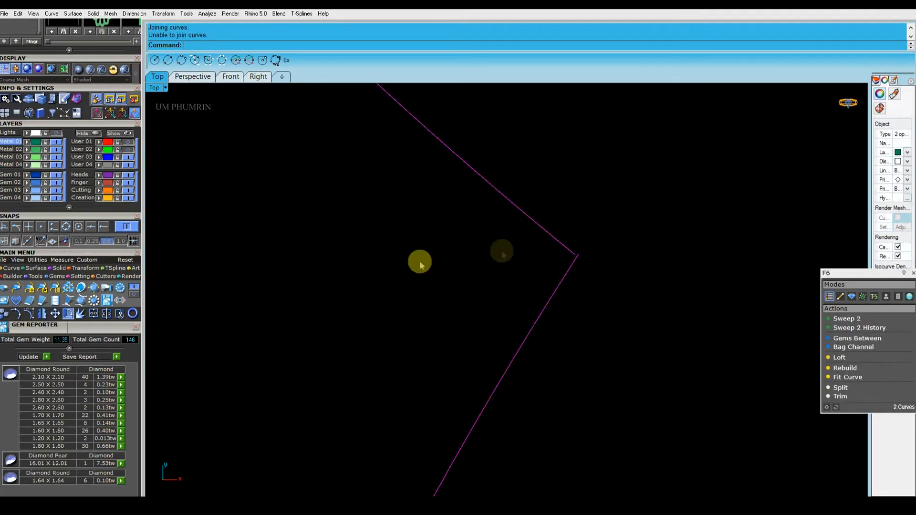
# Step: Move the lower curve's end point to close the gap at the middle petal's tip, and join both curves
pyautogui.click(34, 312)
pyautogui.scroll(5, 594, 254)
pyautogui.moveTo(552, 252)
pyautogui.mouseDown()
pyautogui.moveTo(540, 253)
pyautogui.moveTo(551, 260)
pyautogui.mouseUp()
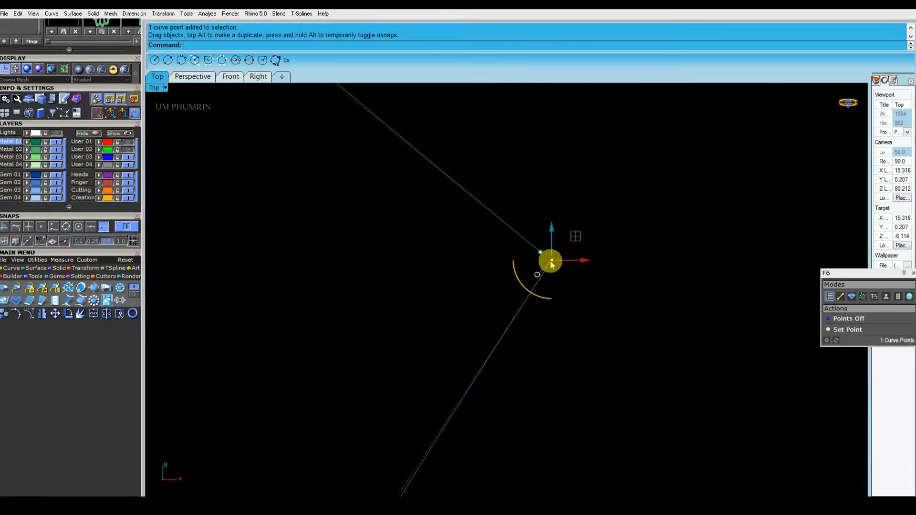
pyautogui.scroll(-3, 563, 277)
pyautogui.press('Escape')
pyautogui.moveTo(630, 334); pyautogui.dragTo(549, 210)
pyautogui.hotkey('ctrl', 'j')
# Step: Check by selection that each petal curve on the half outline is a single joined curve
pyautogui.scroll(-10, 622, 283)
pyautogui.moveTo(677, 367); pyautogui.dragTo(525, 178)
pyautogui.press('Escape')
pyautogui.scroll(4, 595, 198)
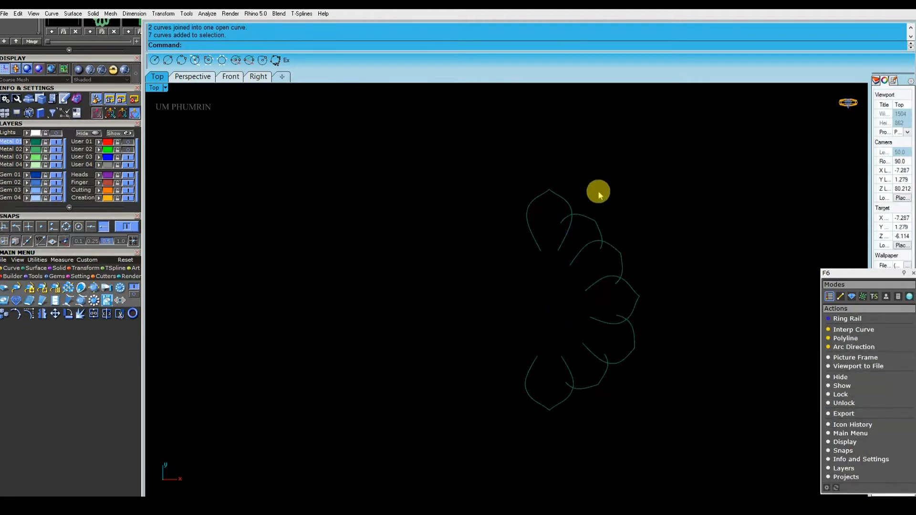
pyautogui.moveTo(595, 198); pyautogui.dragTo(564, 225)
pyautogui.moveTo(624, 217); pyautogui.dragTo(587, 159, button='right')
pyautogui.moveTo(611, 207); pyautogui.dragTo(577, 231)
pyautogui.moveTo(628, 250); pyautogui.dragTo(628, 201, button='right')
pyautogui.press('Escape')
# Step: Mirror the side petal curves across the pendant's vertical centreline to complete the flower outline
pyautogui.moveTo(642, 298); pyautogui.dragTo(497, 120)
pyautogui.moveTo(498, 118); pyautogui.dragTo(489, 194, button='right')
pyautogui.click(86, 271)
pyautogui.click(120, 289)
pyautogui.click(255, 46)
pyautogui.moveTo(549, 201); pyautogui.dragTo(559, 222, button='right')
pyautogui.click(614, 175)
pyautogui.moveTo(612, 173); pyautogui.dragTo(433, 411)
pyautogui.moveTo(675, 405); pyautogui.dragTo(409, 145)
pyautogui.moveTo(588, 179); pyautogui.dragTo(544, 373)
pyautogui.hotkey('ctrl', 'm')
pyautogui.moveTo(596, 239); pyautogui.dragTo(581, 220, button='right')
pyautogui.click(628, 186)
# Step: Use all twelve petal curves as trim cutters and trim their overlapping inner ends along the upper petals and right side
pyautogui.moveTo(637, 397); pyautogui.dragTo(385, 182)
pyautogui.scroll(1, 517, 214)
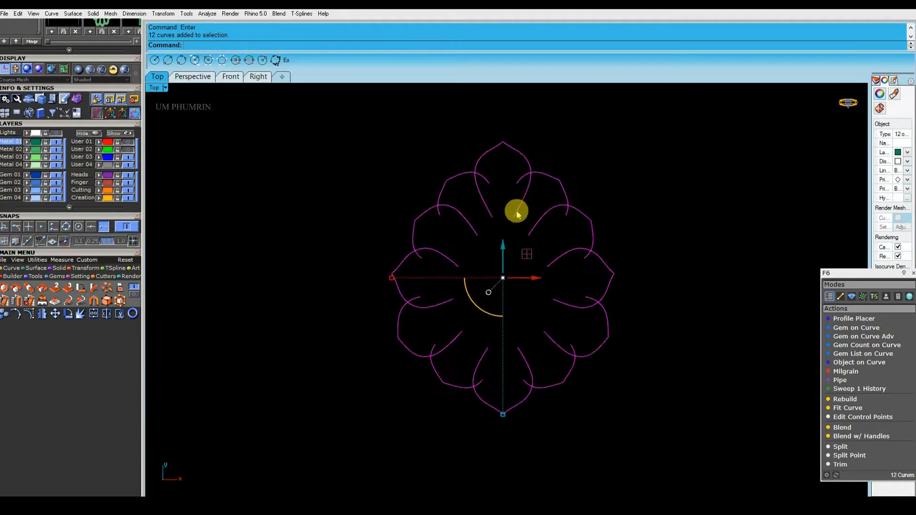
pyautogui.write('im')
pyautogui.press('Return')
pyautogui.scroll(5, 518, 176)
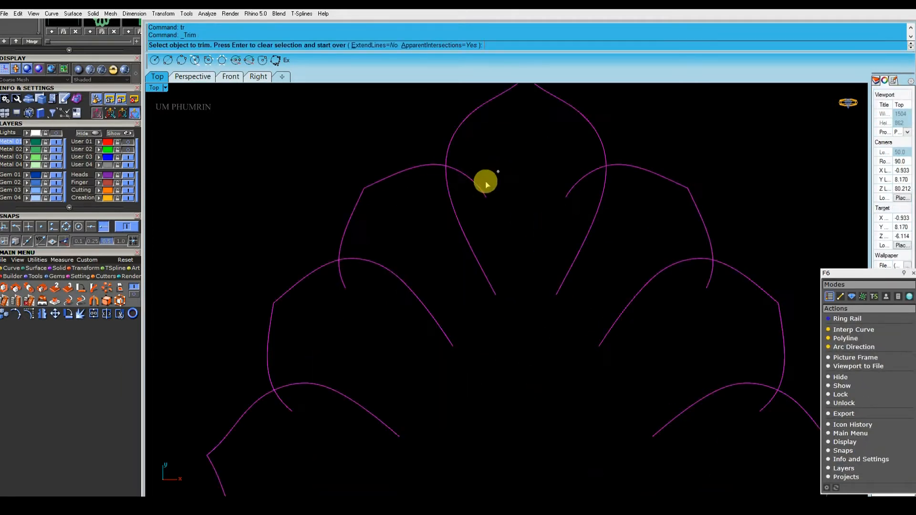
pyautogui.moveTo(621, 227); pyautogui.dragTo(554, 186)
pyautogui.scroll(-4, 598, 200)
pyautogui.moveTo(668, 249); pyautogui.dragTo(619, 201, button='right')
pyautogui.scroll(2, 623, 210)
pyautogui.moveTo(628, 222); pyautogui.dragTo(554, 197)
pyautogui.moveTo(627, 234); pyautogui.dragTo(569, 133, button='right')
pyautogui.moveTo(613, 205); pyautogui.dragTo(586, 186)
pyautogui.moveTo(625, 247); pyautogui.dragTo(597, 172, button='right')
pyautogui.moveTo(597, 210); pyautogui.dragTo(573, 242)
pyautogui.moveTo(592, 222); pyautogui.dragTo(646, 157, button='right')
pyautogui.moveTo(614, 247); pyautogui.dragTo(570, 279)
# Step: Trim the remaining inner petal ends around the bottom and left side, leaving only the scalloped outer contour
pyautogui.moveTo(584, 256); pyautogui.dragTo(621, 211, button='right')
pyautogui.moveTo(518, 283); pyautogui.dragTo(594, 259, button='right')
pyautogui.moveTo(543, 290); pyautogui.dragTo(492, 239)
pyautogui.moveTo(524, 236); pyautogui.dragTo(577, 271, button='right')
pyautogui.moveTo(508, 244); pyautogui.dragTo(451, 215)
pyautogui.moveTo(452, 176); pyautogui.dragTo(478, 222, button='right')
pyautogui.moveTo(482, 215); pyautogui.dragTo(439, 146)
pyautogui.moveTo(521, 131); pyautogui.dragTo(562, 286, button='right')
pyautogui.moveTo(546, 287); pyautogui.dragTo(484, 219)
pyautogui.moveTo(557, 177); pyautogui.dragTo(569, 277, button='right')
pyautogui.moveTo(578, 272); pyautogui.dragTo(538, 217)
pyautogui.scroll(-8, 570, 227)
pyautogui.moveTo(569, 227); pyautogui.dragTo(523, 201, button='right')
pyautogui.rightClick(536, 201)
# Step: Join the trimmed petal segments into one closed scalloped outline
pyautogui.moveTo(683, 200); pyautogui.dragTo(616, 272)
pyautogui.click(696, 303)
pyautogui.scroll(-2, 695, 306)
pyautogui.moveTo(714, 402); pyautogui.dragTo(459, 128)
pyautogui.moveTo(600, 170); pyautogui.dragTo(597, 202, button='right')
pyautogui.moveTo(655, 203); pyautogui.dragTo(596, 183, button='right')
pyautogui.click(597, 183)
pyautogui.moveTo(845, 273); pyautogui.dragTo(867, 271)
# Step: Offset the closed scalloped outline inward by a distance of 1
pyautogui.moveTo(627, 199); pyautogui.dragTo(584, 218)
pyautogui.moveTo(568, 221); pyautogui.dragTo(599, 213, button='right')
pyautogui.write('ff')
pyautogui.press('Return')
pyautogui.scroll(2, 561, 233)
pyautogui.write('1')
pyautogui.press('Return')
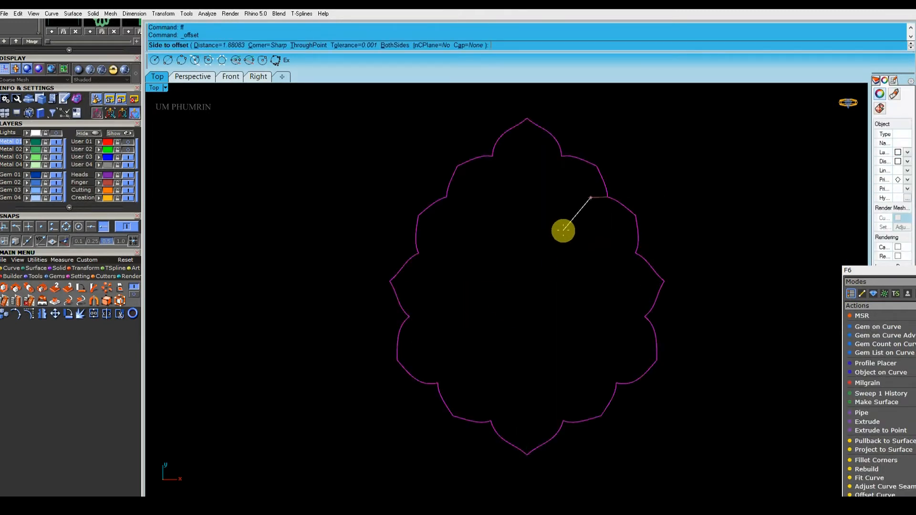
pyautogui.click(567, 232)
# Step: Examine the outer and inner scalloped outlines together in the Top and Perspective views
pyautogui.moveTo(647, 229); pyautogui.dragTo(627, 213)
pyautogui.scroll(-3, 628, 224)
pyautogui.moveTo(628, 232); pyautogui.dragTo(614, 249, button='right')
pyautogui.scroll(4, 638, 267)
pyautogui.click(191, 77)
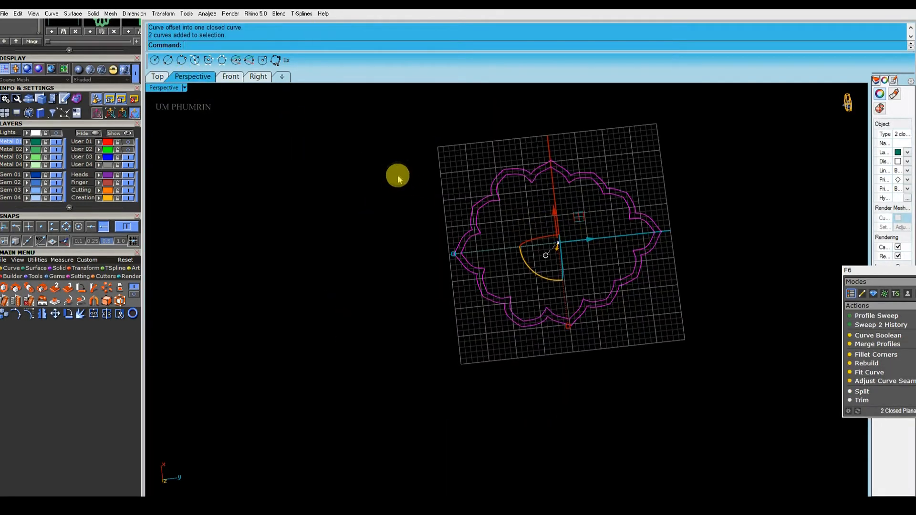
pyautogui.click(157, 77)
pyautogui.scroll(-1, 550, 260)
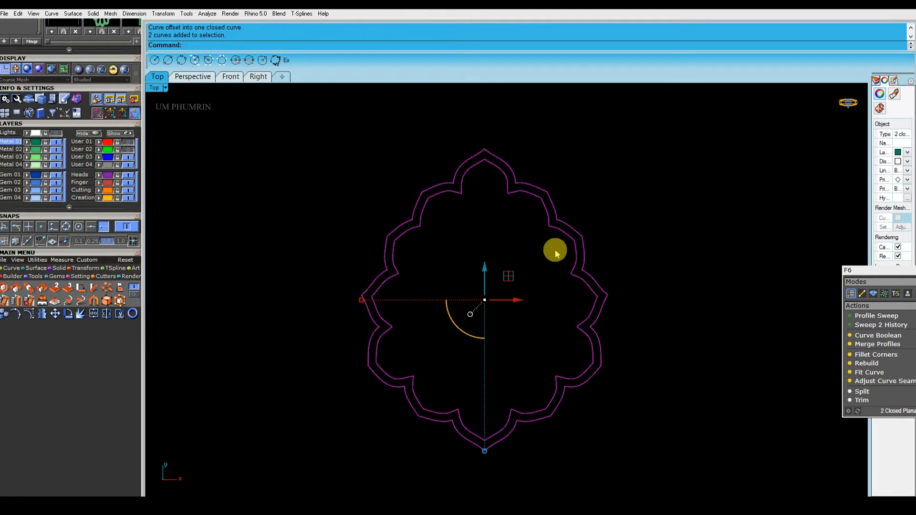
pyautogui.moveTo(621, 263); pyautogui.dragTo(595, 233, button='right')
pyautogui.click(193, 77)
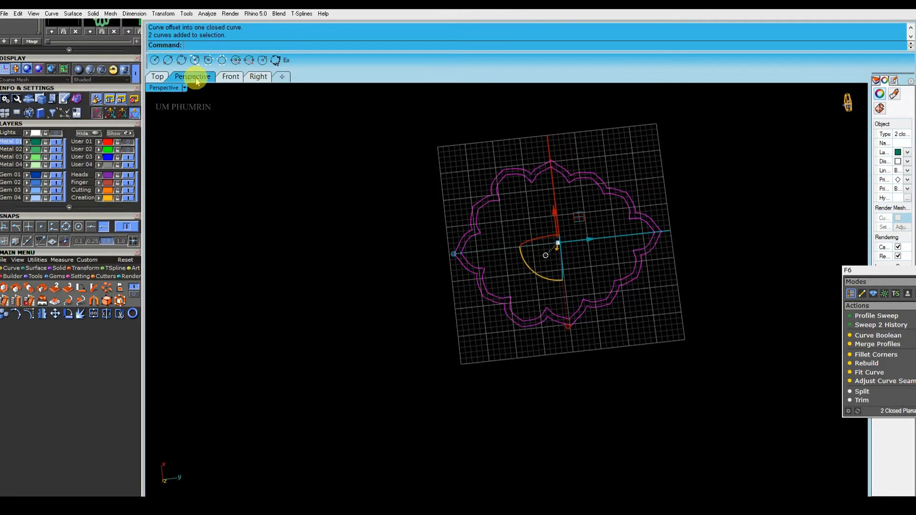
pyautogui.click(157, 77)
# Step: Create a patch surface from the two concentric scalloped outlines
pyautogui.click(610, 204)
pyautogui.scroll(2, 545, 223)
pyautogui.moveTo(576, 240); pyautogui.dragTo(588, 235, button='right')
pyautogui.moveTo(587, 233); pyautogui.dragTo(574, 263)
pyautogui.click(620, 253)
pyautogui.click(600, 272)
pyautogui.write('pa')
pyautogui.press('Return')
pyautogui.press('Return')
# Step: Split the patch surface with both scalloped outlines and delete the inner and outer pieces, keeping the narrow scalloped band
pyautogui.write('split')
pyautogui.press('Return')
pyautogui.moveTo(726, 331); pyautogui.dragTo(536, 282)
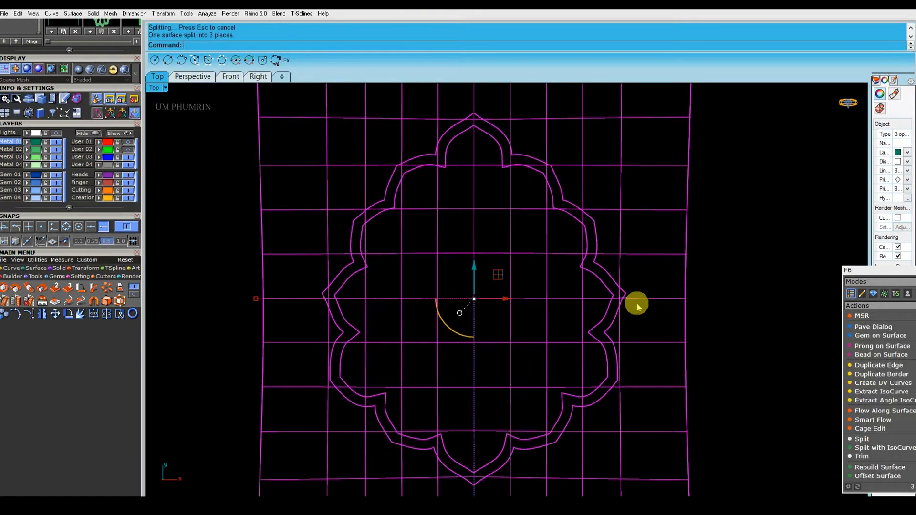
pyautogui.press('Return')
pyautogui.scroll(3, 618, 299)
pyautogui.keyDown('ctrl'); pyautogui.click(618, 293); pyautogui.keyUp('ctrl')
pyautogui.press('Delete')
# Step: Offset the scalloped band surface into a solid frame
pyautogui.moveTo(730, 347); pyautogui.dragTo(527, 253)
pyautogui.click(258, 77)
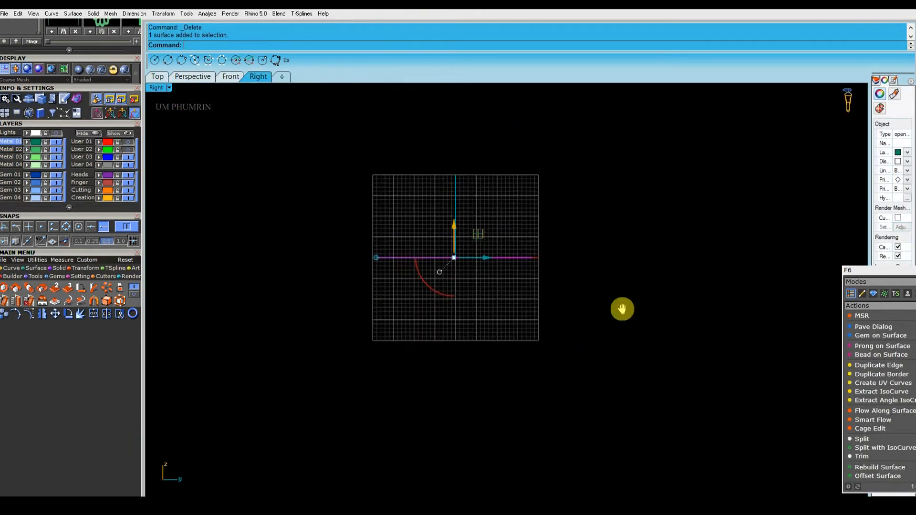
pyautogui.click(193, 81)
pyautogui.moveTo(557, 122); pyautogui.dragTo(568, 213, button='right')
pyautogui.write('O')
pyautogui.click(565, 210)
pyautogui.moveTo(585, 254); pyautogui.dragTo(560, 330)
pyautogui.write('3')
pyautogui.press('Return')
pyautogui.press('Return')
# Step: Inspect the solid scalloped frame from several angles in the Perspective view, checking its corners and thickness
pyautogui.scroll(3, 580, 305)
pyautogui.moveTo(627, 315); pyautogui.dragTo(549, 359, button='right')
pyautogui.scroll(2, 654, 287)
pyautogui.scroll(-3, 661, 291)
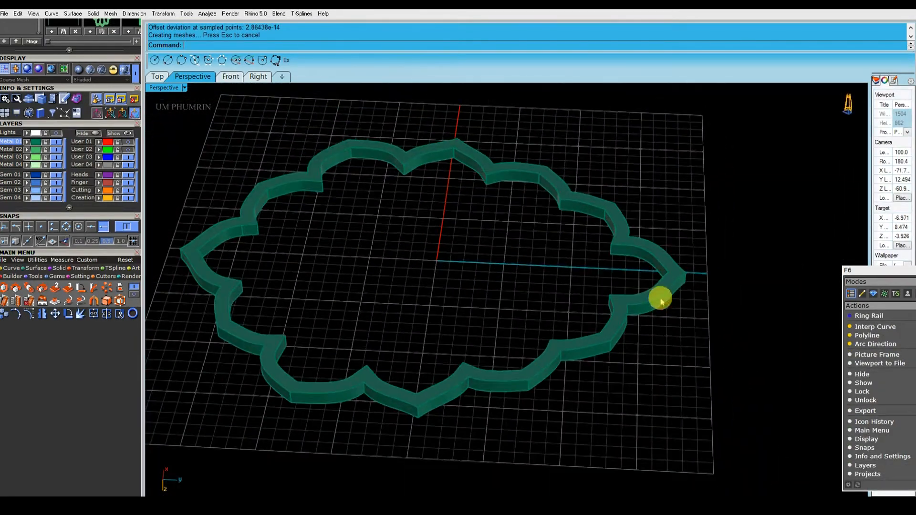
pyautogui.scroll(4, 620, 329)
pyautogui.click(588, 325)
pyautogui.scroll(-5, 668, 349)
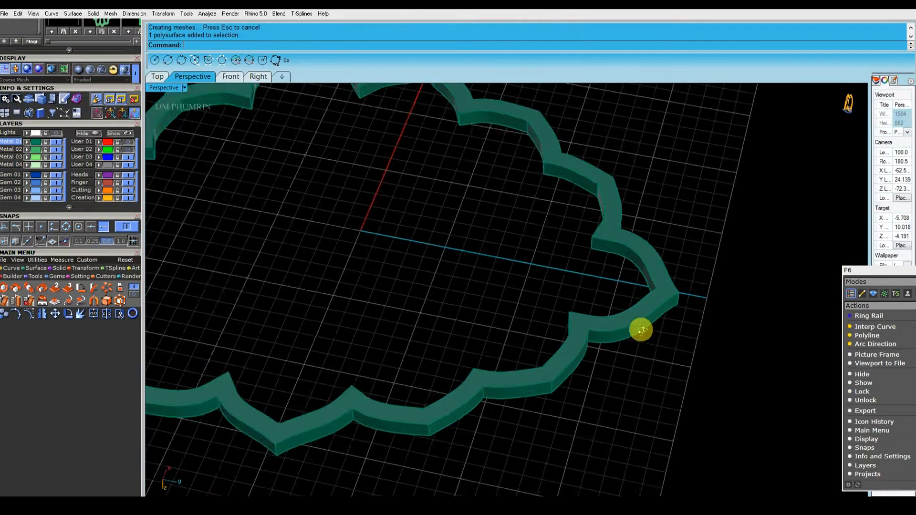
pyautogui.scroll(1, 649, 317)
pyautogui.click(656, 323)
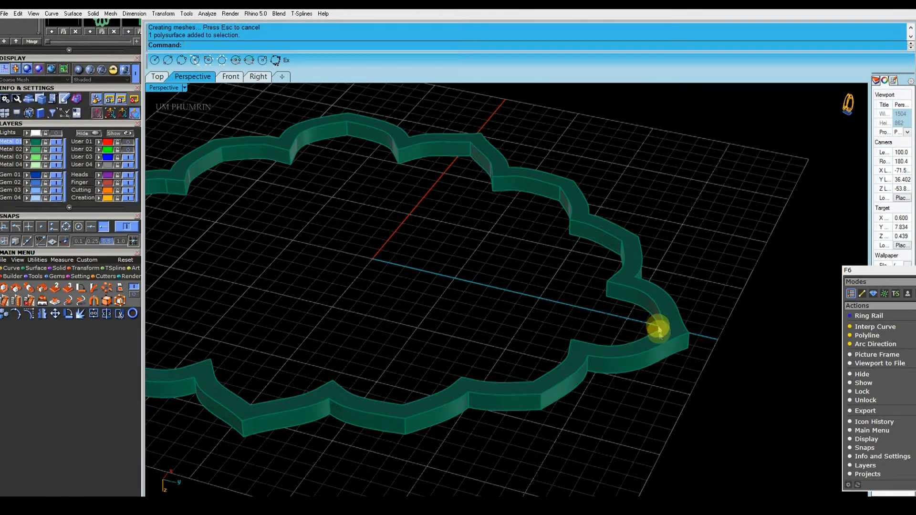
pyautogui.scroll(4, 640, 320)
pyautogui.scroll(-5, 635, 338)
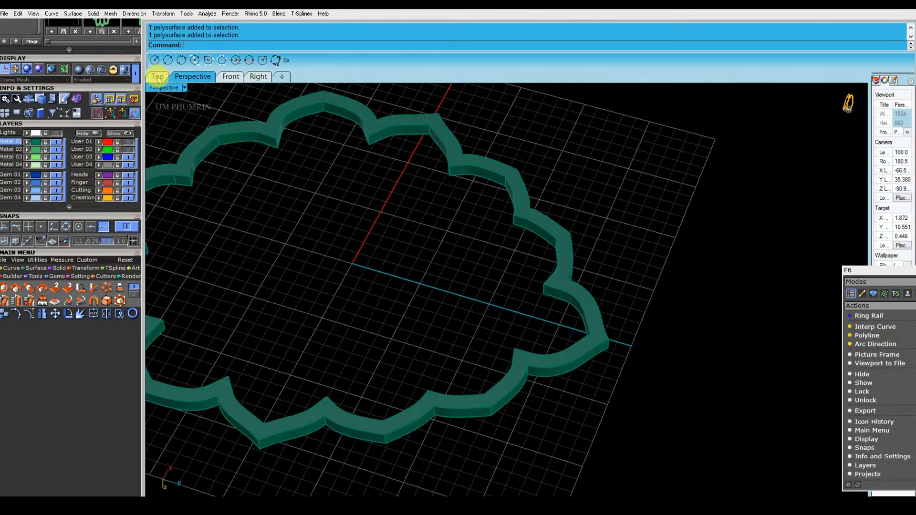
# Step: Turn off the surface isocurve display for the scalloped frame and view it from the top
pyautogui.click(158, 76)
pyautogui.moveTo(897, 270); pyautogui.dragTo(900, 303)
pyautogui.click(898, 284)
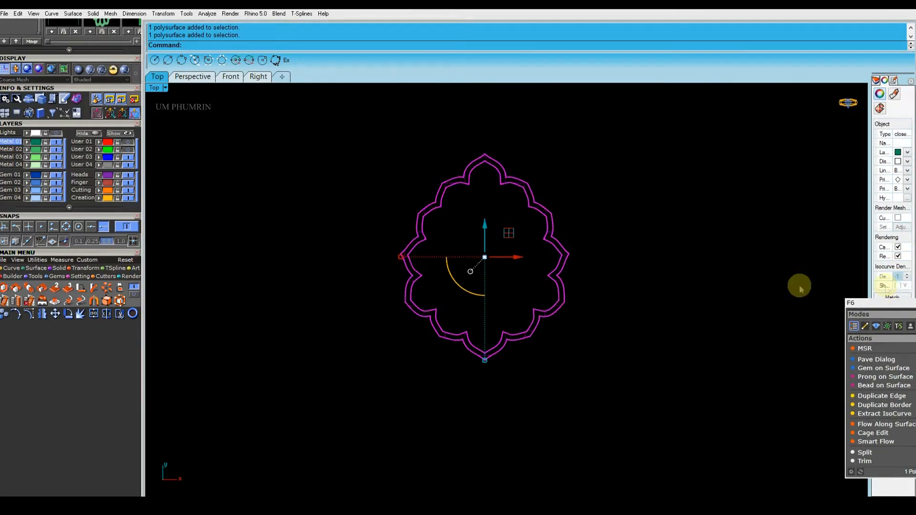
pyautogui.click(573, 179)
pyautogui.scroll(4, 506, 167)
pyautogui.scroll(-6, 523, 237)
# Step: Save the scalloped frame to the first slot of the current project and dismiss the job bag notice
pyautogui.moveTo(695, 303); pyautogui.dragTo(520, 234)
pyautogui.moveTo(100, 40); pyautogui.dragTo(91, 198)
pyautogui.click(49, 194)
pyautogui.click(484, 281)
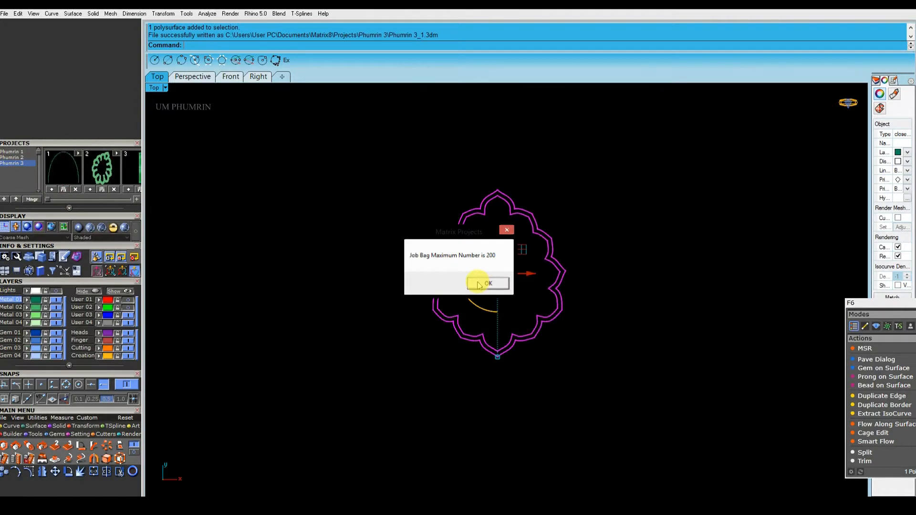
# Step: Draw a straight vertical line starting at the origin 0 and extending to both sides through the frame's centre
pyautogui.write('l')
pyautogui.press('Return')
pyautogui.write('0')
pyautogui.press('Return')
pyautogui.click(206, 46)
pyautogui.keyDown('shift'); pyautogui.click(494, 112); pyautogui.keyUp('shift')
# Step: Split the frame solid along the vertical centreline and leave only one half in view, without the cutting line
pyautogui.moveTo(587, 151); pyautogui.dragTo(487, 160)
pyautogui.scroll(4, 519, 169)
pyautogui.click(568, 190)
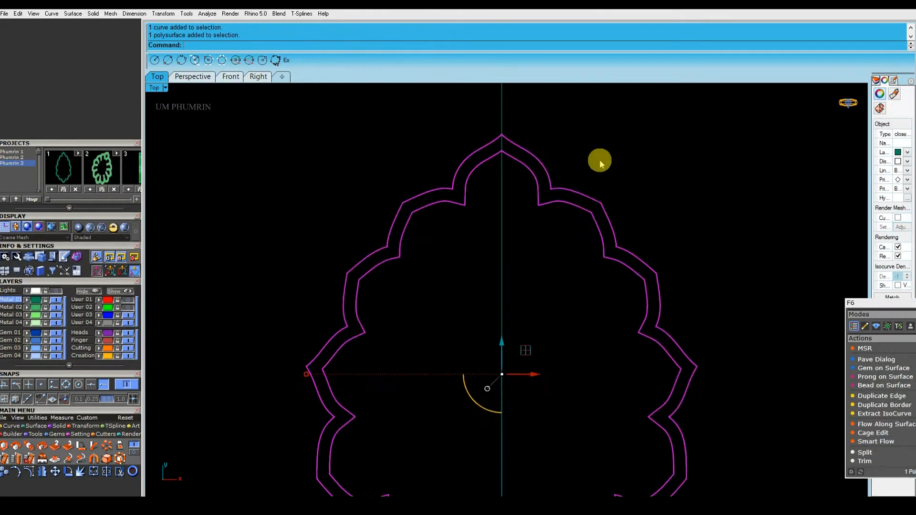
pyautogui.write('split')
pyautogui.press('Return')
pyautogui.moveTo(572, 120); pyautogui.dragTo(440, 100)
pyautogui.press('Return')
pyautogui.moveTo(541, 245); pyautogui.dragTo(491, 266)
pyautogui.click(192, 77)
pyautogui.moveTo(581, 173); pyautogui.dragTo(275, 246, button='right')
pyautogui.click(91, 292)
# Step: Inspect the remaining half of the frame and its open cut ends in the Perspective view
pyautogui.scroll(6, 572, 249)
pyautogui.moveTo(648, 232); pyautogui.dragTo(638, 239, button='right')
pyautogui.scroll(2, 634, 239)
pyautogui.scroll(-5, 497, 200)
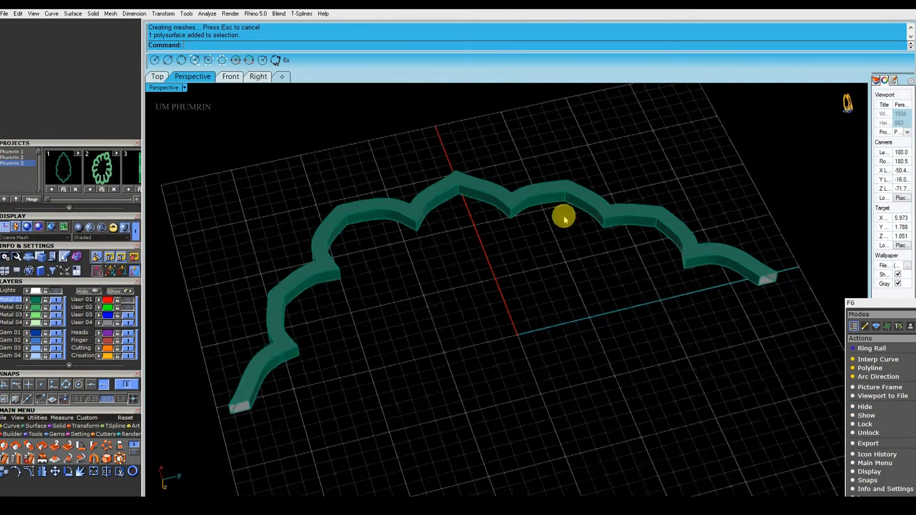
pyautogui.click(562, 217)
pyautogui.click(564, 220)
pyautogui.scroll(2, 748, 260)
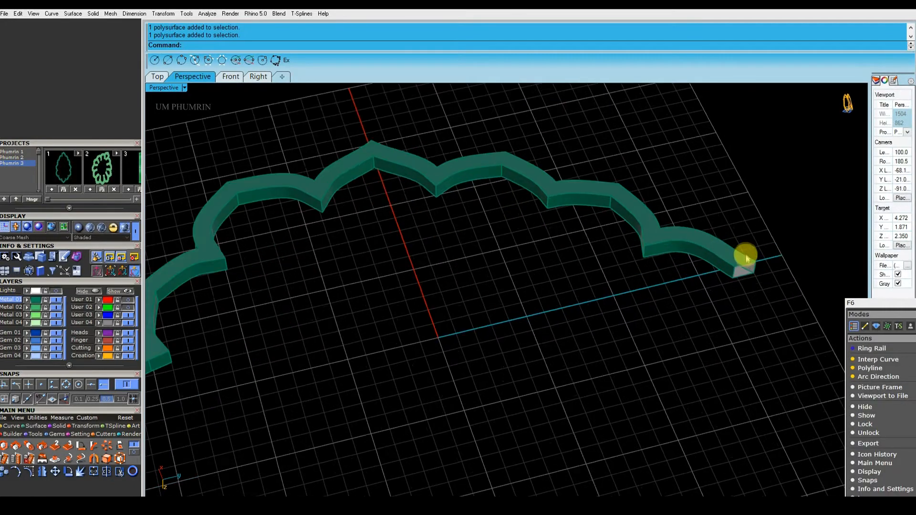
pyautogui.scroll(-2, 716, 250)
# Step: Extract a copy of the half frame's top face and duplicate its border as a curve
pyautogui.write('ex')
pyautogui.press('Return')
pyautogui.click(647, 212)
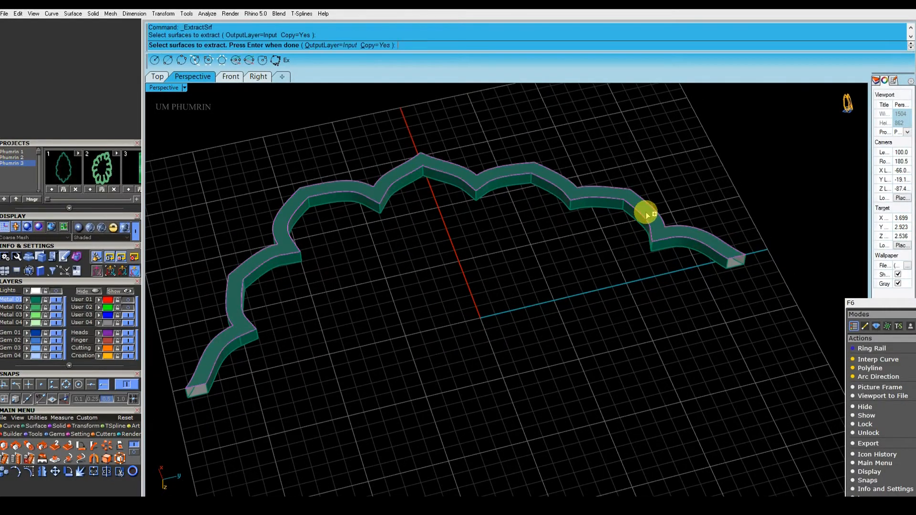
pyautogui.press('Return')
pyautogui.write('dupborder')
pyautogui.press('Return')
pyautogui.scroll(5, 604, 243)
pyautogui.click(593, 262)
pyautogui.click(621, 268)
pyautogui.click(596, 296)
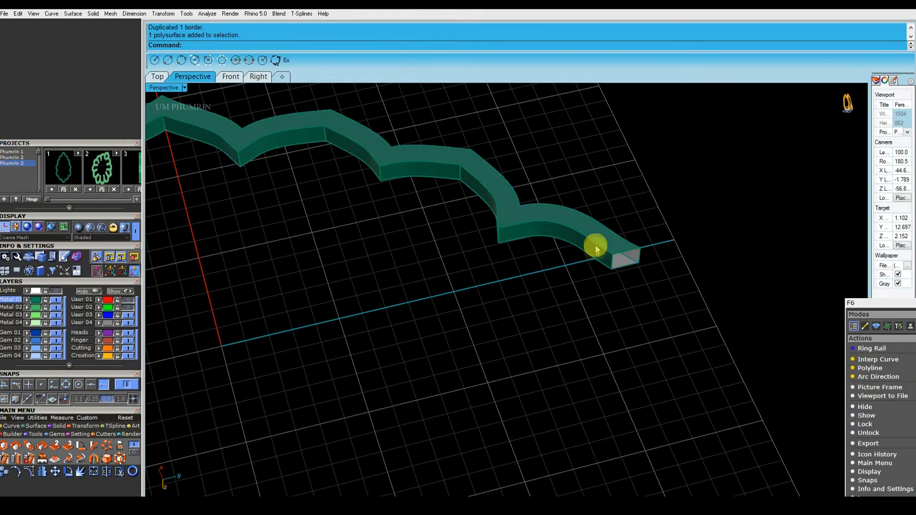
# Step: Move the half-frame solid to the User 04 layer
pyautogui.scroll(6, 622, 261)
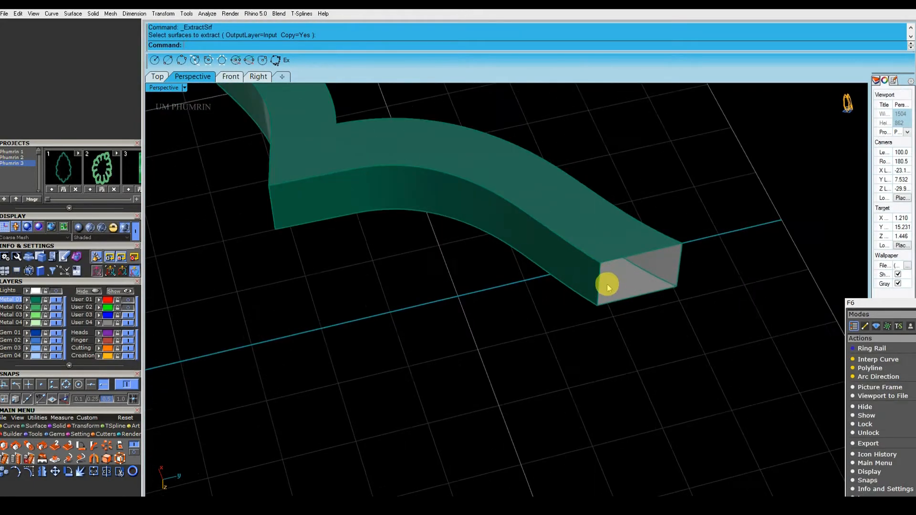
pyautogui.click(589, 219)
pyautogui.click(425, 318)
pyautogui.click(397, 196)
pyautogui.click(100, 323)
# Step: Duplicate the four edges of the half frame's open end and join them into a closed rectangular profile
pyautogui.click(497, 309)
pyautogui.keyDown('shift'); pyautogui.moveTo(498, 308); pyautogui.dragTo(495, 327, button='right'); pyautogui.keyUp('shift')
pyautogui.write('d1')
pyautogui.press('Return')
pyautogui.moveTo(578, 167); pyautogui.dragTo(788, 434)
pyautogui.press('Return')
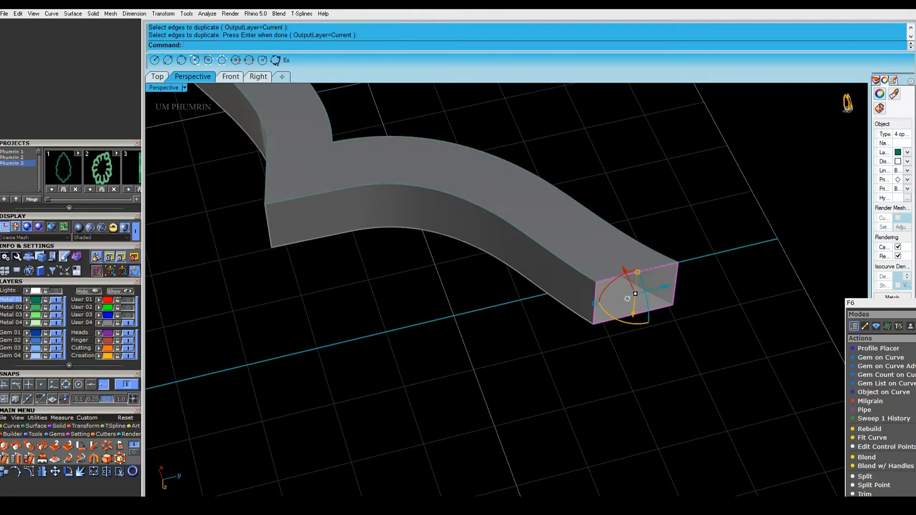
pyautogui.click(618, 331)
# Step: Hide the User 04 layer and the rectangular end profile, leaving only the scalloped border curve in view
pyautogui.click(128, 323)
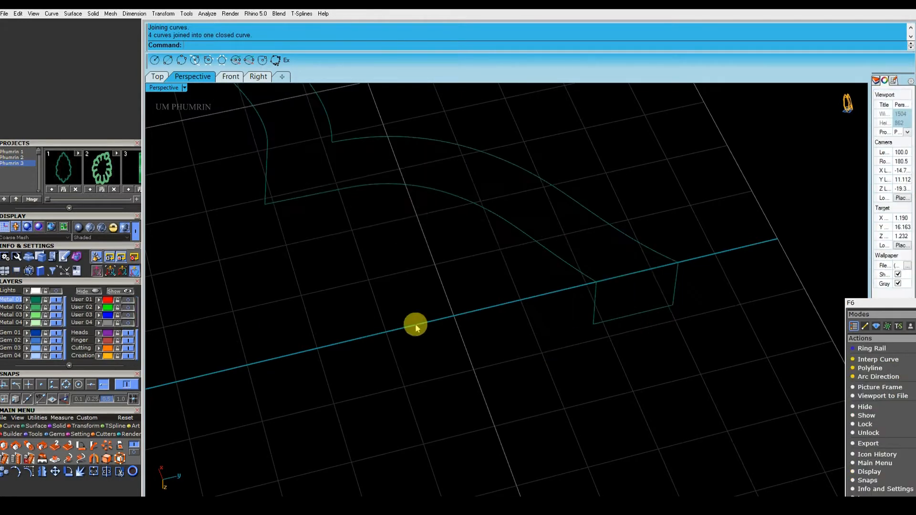
pyautogui.click(484, 231)
pyautogui.scroll(-5, 488, 246)
pyautogui.scroll(-3, 505, 281)
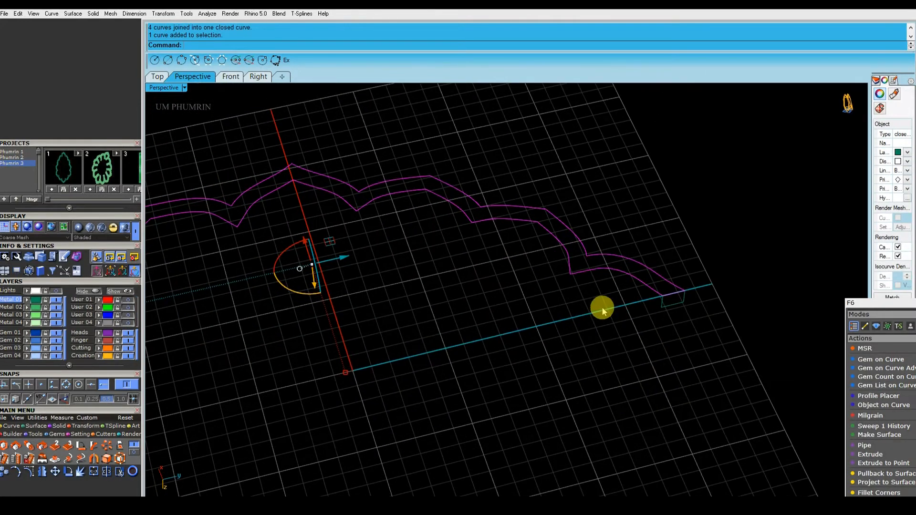
pyautogui.click(653, 308)
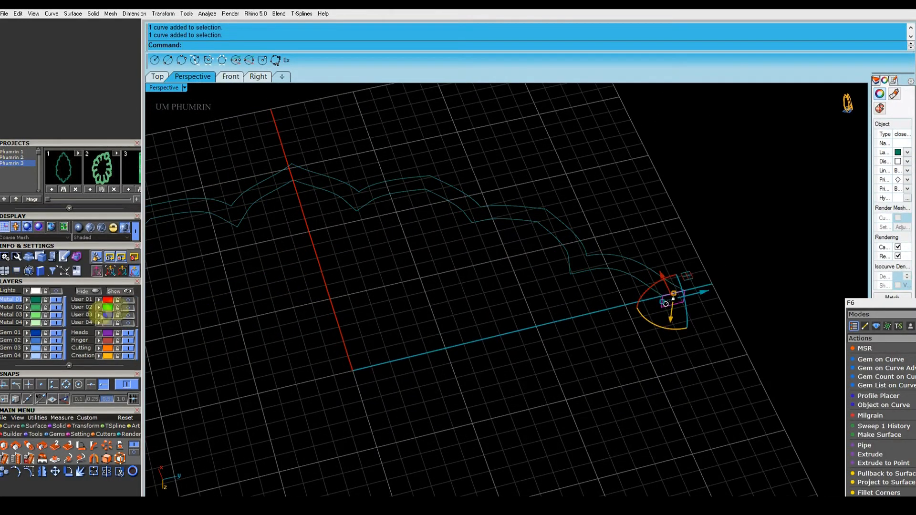
pyautogui.click(129, 339)
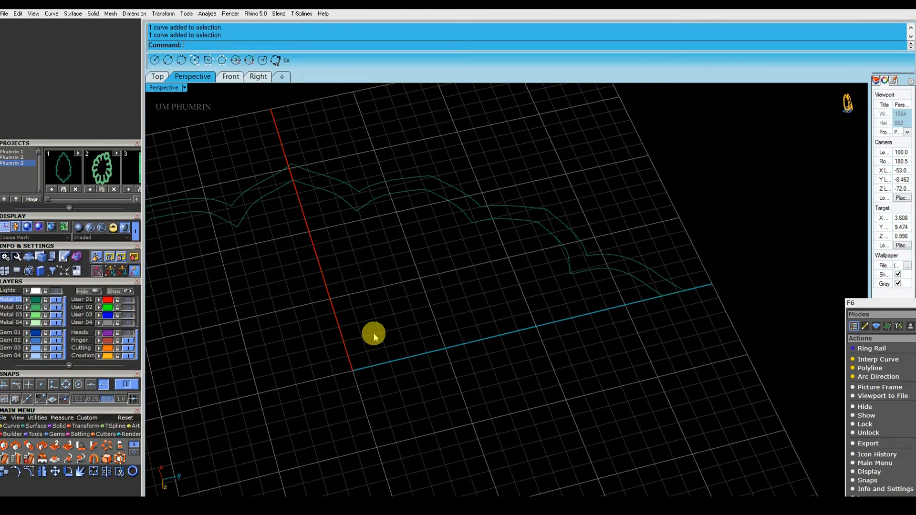
pyautogui.moveTo(571, 301); pyautogui.dragTo(611, 308, button='right')
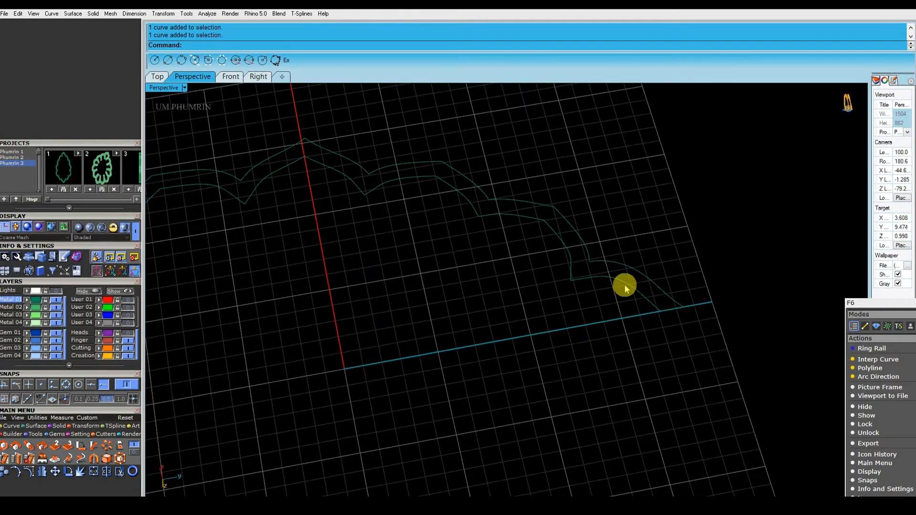
# Step: Split the scalloped border curve at its end corners and delete the short end segments, separating the inner and outer outlines
pyautogui.click(624, 285)
pyautogui.write('Ss')
pyautogui.press('space')
pyautogui.click(658, 309)
pyautogui.click(688, 307)
pyautogui.scroll(-5, 571, 310)
pyautogui.moveTo(571, 311); pyautogui.dragTo(558, 315, button='right')
pyautogui.scroll(8, 558, 315)
pyautogui.press('Return')
pyautogui.press('Delete')
# Step: Try tweening one curve between the inner and outer scalloped outlines, comparing the Refit, None and SamplePoints match methods
pyautogui.keyDown('shift'); pyautogui.moveTo(691, 274); pyautogui.dragTo(574, 286, button='right'); pyautogui.keyUp('shift')
pyautogui.moveTo(575, 277); pyautogui.dragTo(551, 153)
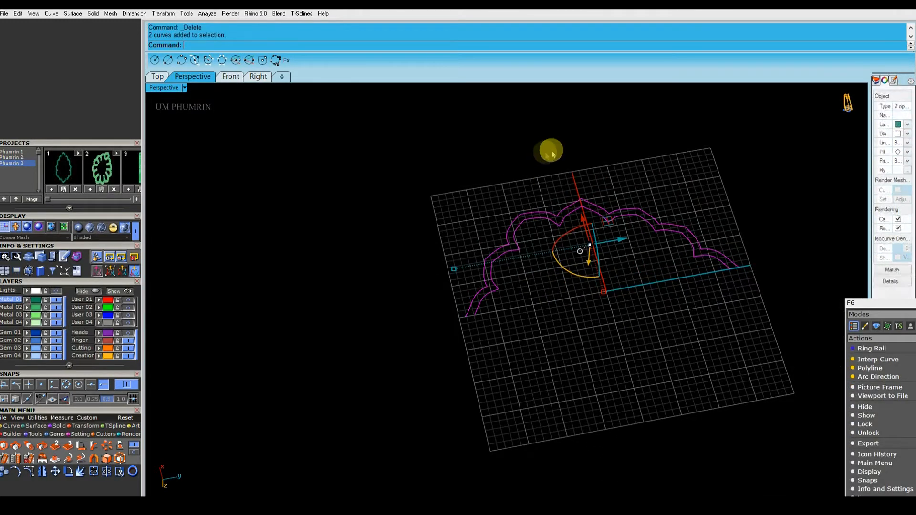
pyautogui.click(158, 77)
pyautogui.scroll(-8, 548, 255)
pyautogui.scroll(2, 548, 255)
pyautogui.moveTo(558, 241); pyautogui.dragTo(535, 268, button='right')
pyautogui.write('Twe')
pyautogui.press('Return')
pyautogui.scroll(3, 517, 251)
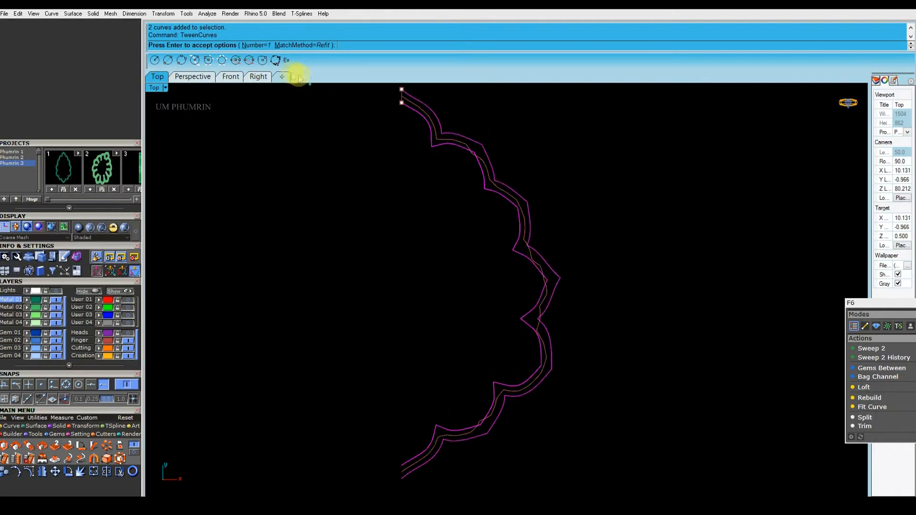
pyautogui.click(302, 45)
pyautogui.click(267, 45)
pyautogui.click(333, 46)
pyautogui.click(254, 45)
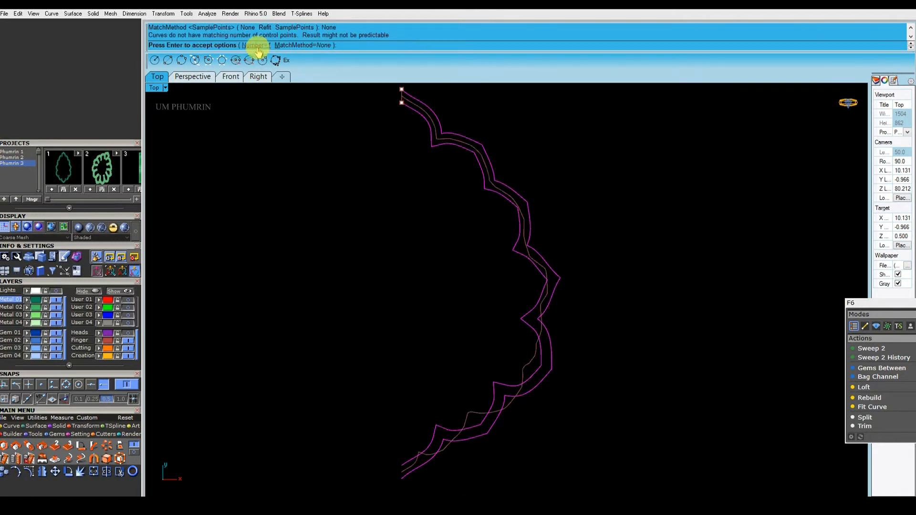
pyautogui.click(302, 45)
pyautogui.click(282, 46)
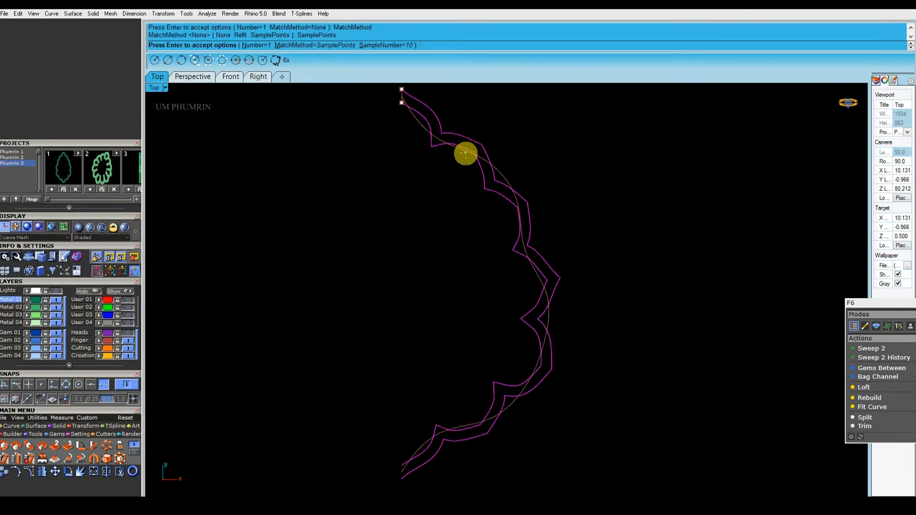
pyautogui.press('Escape')
pyautogui.press('Escape')
# Step: Bring the rectangular end profile back into view at the open end of the scalloped curves
pyautogui.click(193, 77)
pyautogui.moveTo(559, 222); pyautogui.dragTo(593, 178, button='right')
pyautogui.scroll(10, 716, 282)
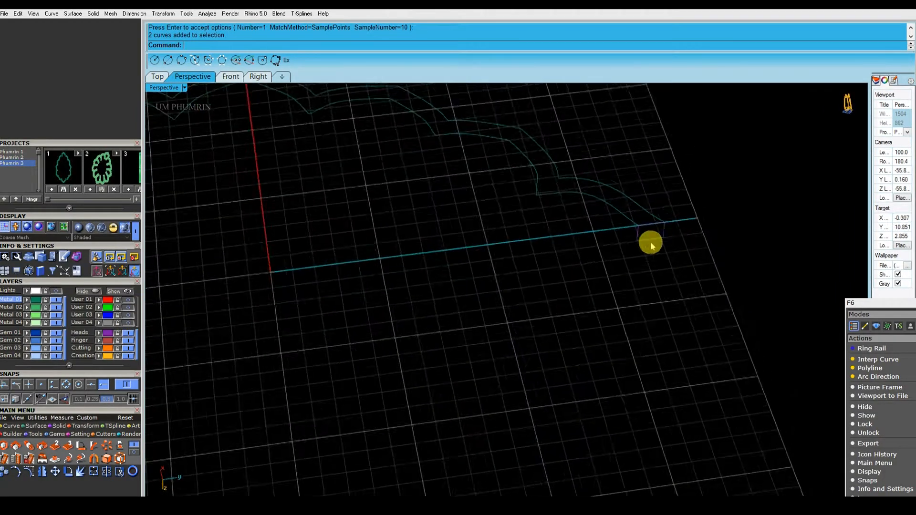
pyautogui.moveTo(616, 243); pyautogui.dragTo(595, 284)
pyautogui.press('Escape')
pyautogui.press('Escape')
pyautogui.scroll(2, 599, 279)
pyautogui.scroll(-4, 628, 311)
pyautogui.moveTo(601, 272); pyautogui.dragTo(638, 317, button='right')
# Step: Take the inner scalloped curve out of view, keeping the outer curve and the rectangular profile
pyautogui.click(157, 76)
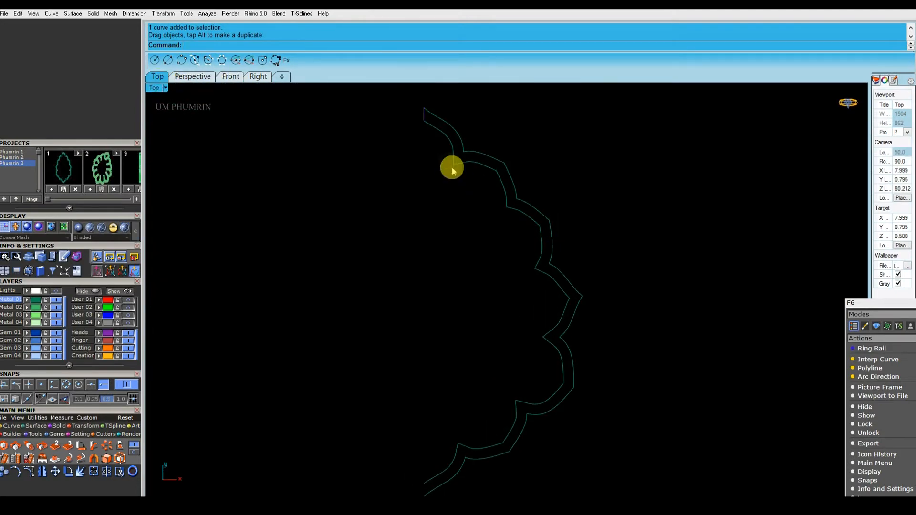
pyautogui.click(463, 166)
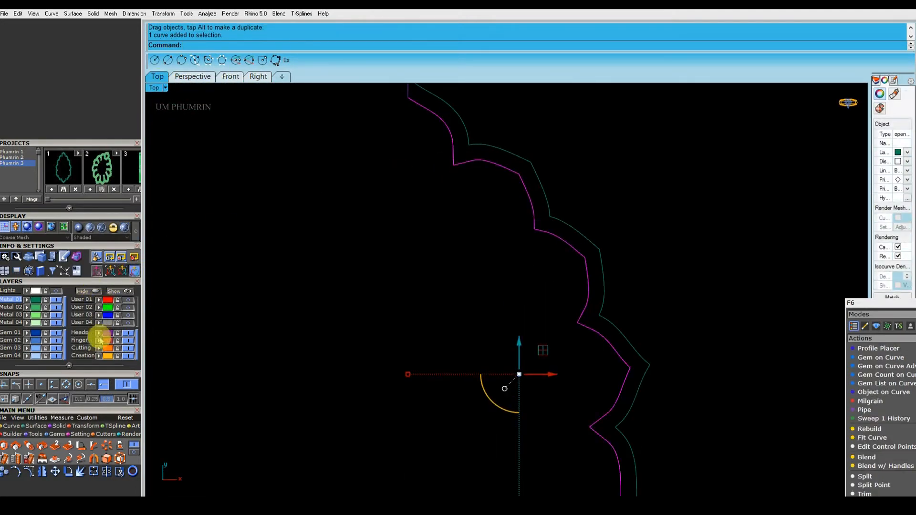
pyautogui.click(128, 341)
pyautogui.scroll(-7, 440, 253)
# Step: Try sweeping the rectangular end profile along the outer scalloped curve with history
pyautogui.click(511, 272)
pyautogui.click(196, 77)
pyautogui.moveTo(581, 194); pyautogui.dragTo(610, 260, button='right')
pyautogui.scroll(3, 571, 218)
pyautogui.press('Return')
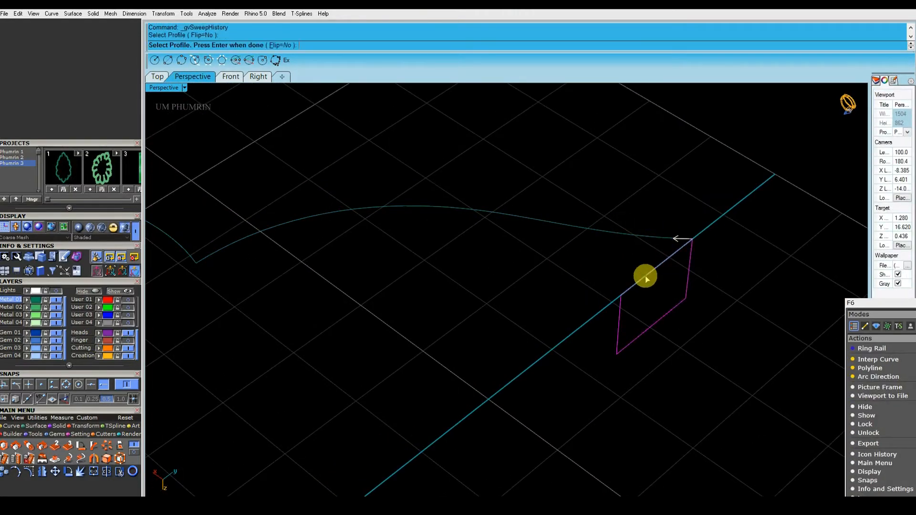
pyautogui.click(645, 278)
pyautogui.press('Return')
pyautogui.moveTo(597, 266); pyautogui.dragTo(551, 270, button='right')
pyautogui.hotkey('ctrl', 'z')
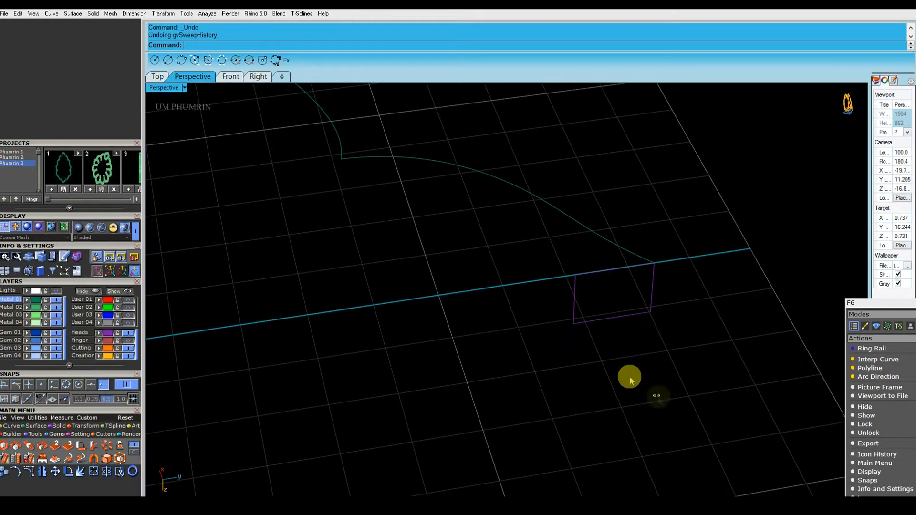
pyautogui.click(630, 380)
pyautogui.click(52, 13)
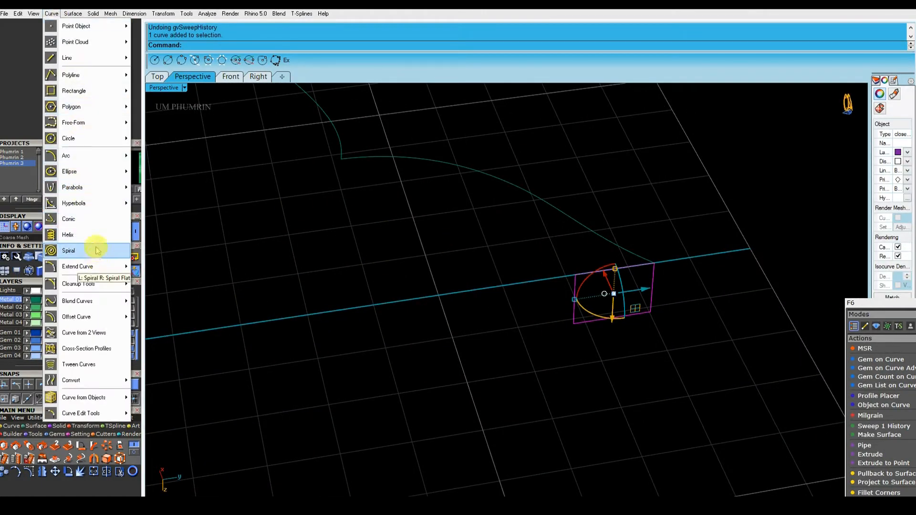
pyautogui.moveTo(104, 319)
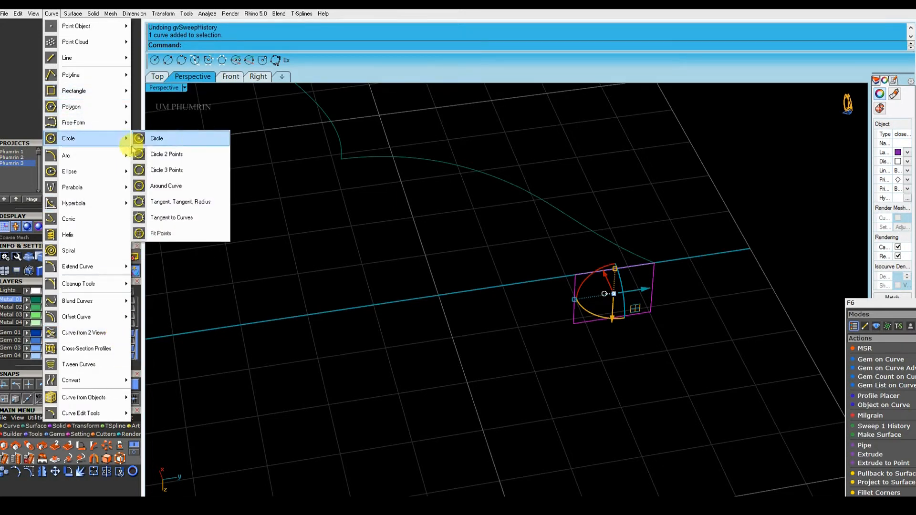
pyautogui.click(266, 143)
pyautogui.scroll(-1, 181, 234)
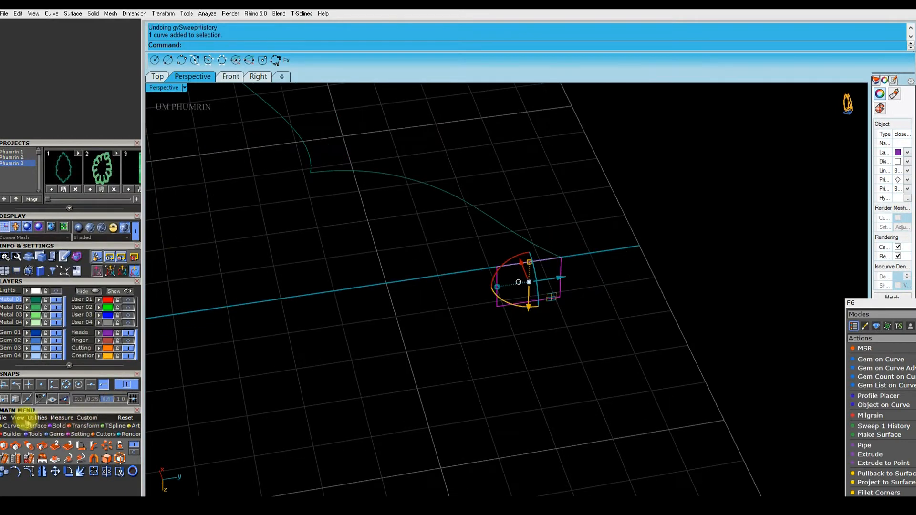
pyautogui.click(14, 427)
pyautogui.click(135, 457)
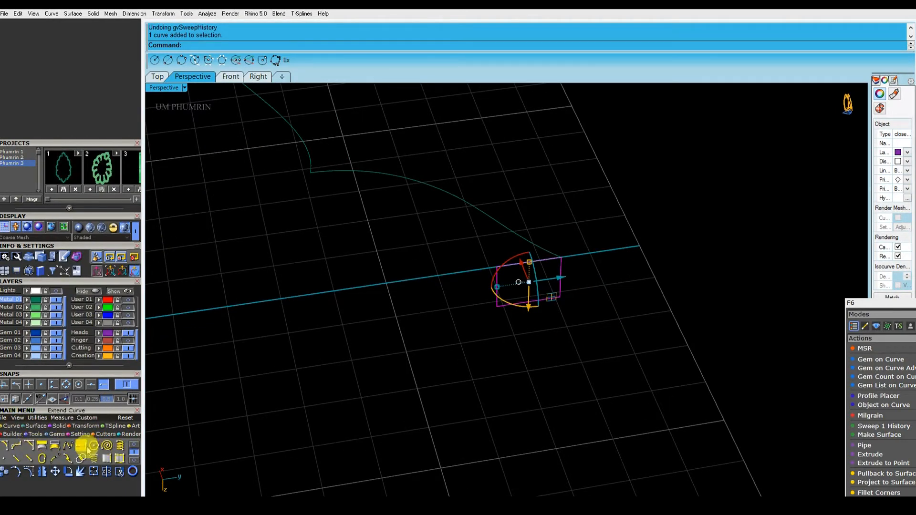
pyautogui.click(135, 454)
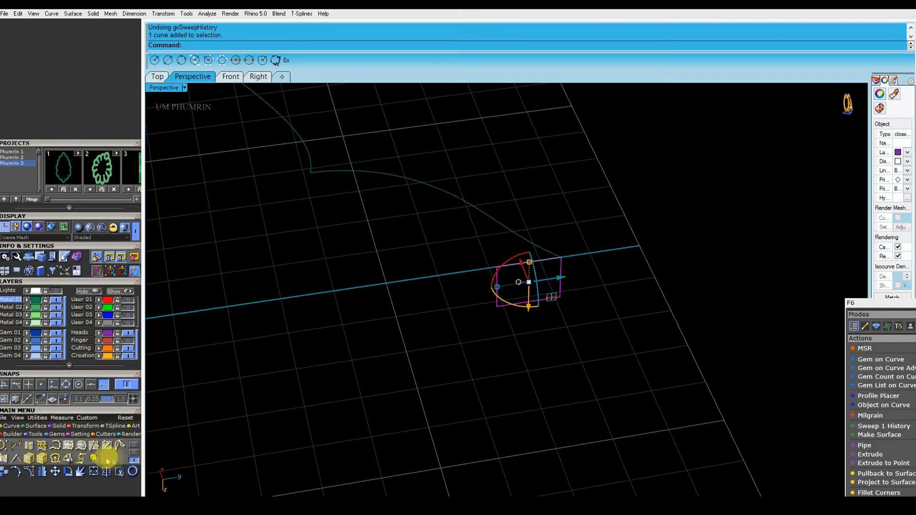
pyautogui.click(137, 447)
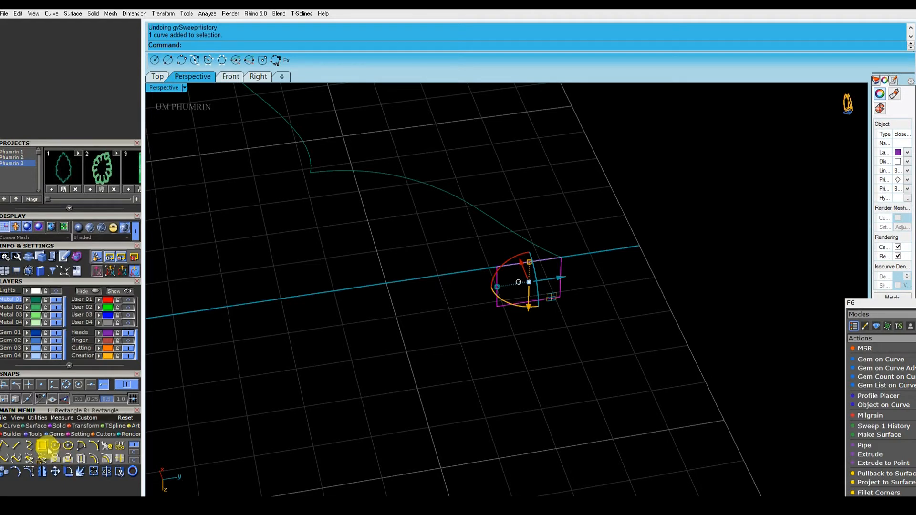
pyautogui.click(134, 457)
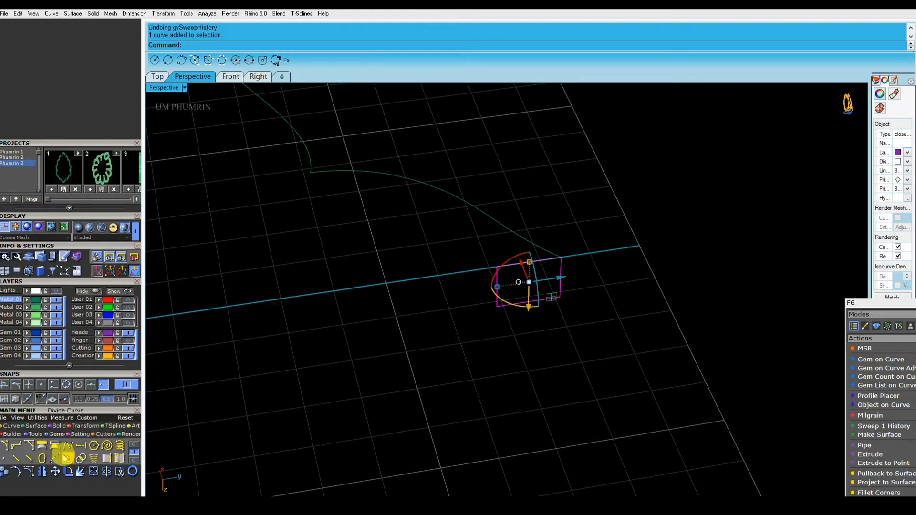
pyautogui.click(135, 459)
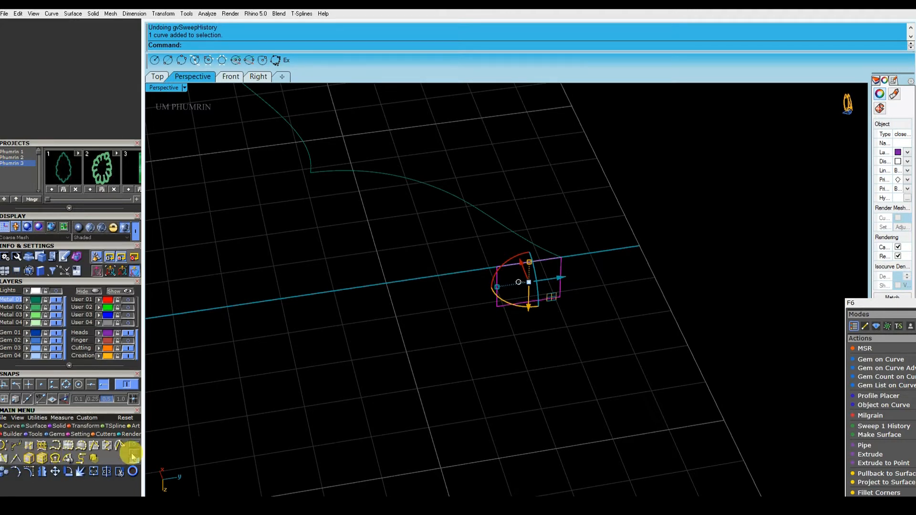
pyautogui.press('Escape')
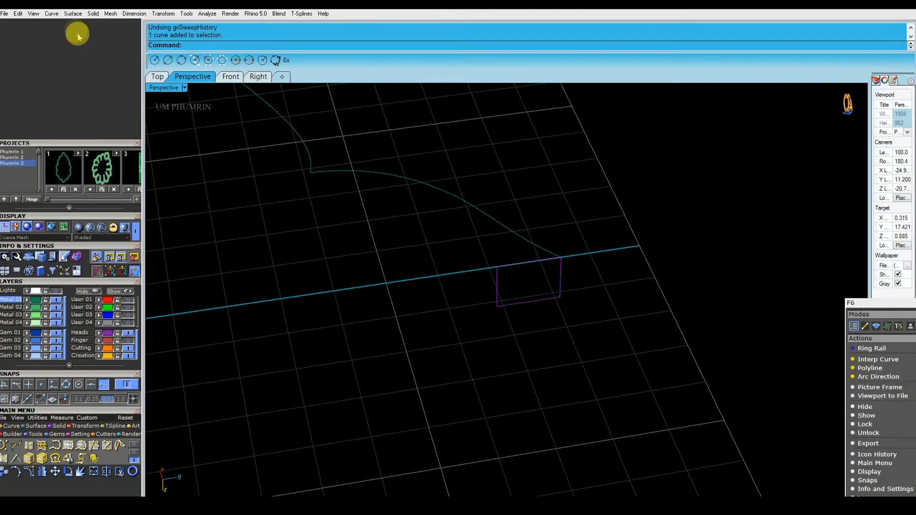
pyautogui.click(52, 14)
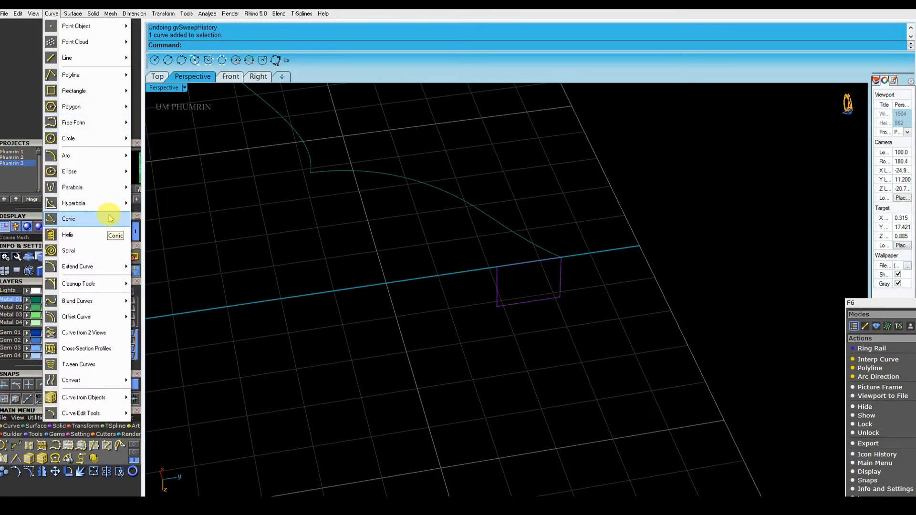
pyautogui.moveTo(117, 317)
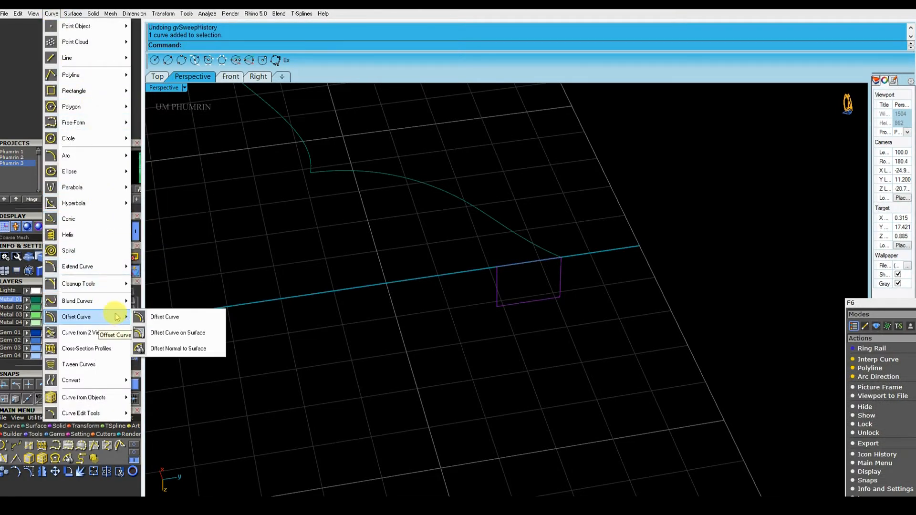
pyautogui.click(377, 395)
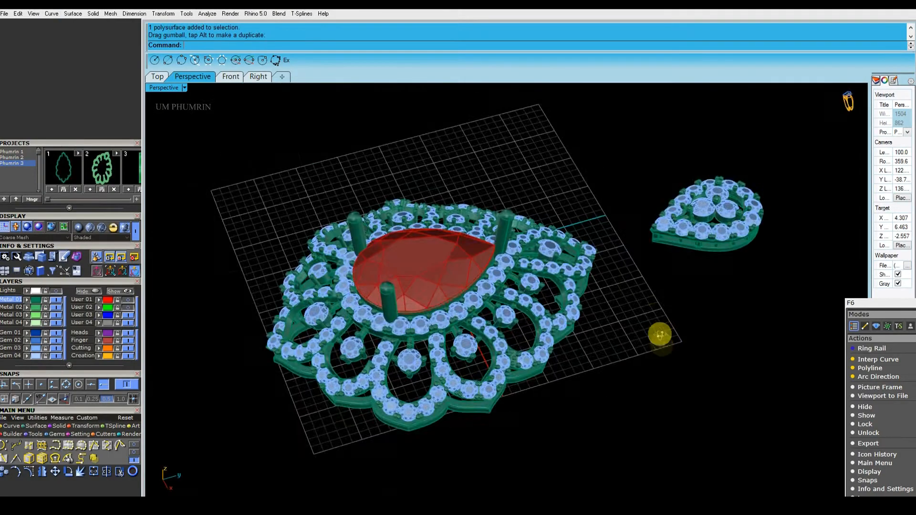
# Step: Adjust the vertical position of the scalloped base frame beneath the gem-set petals
pyautogui.moveTo(659, 388); pyautogui.dragTo(562, 284, button='right')
pyautogui.click(420, 258)
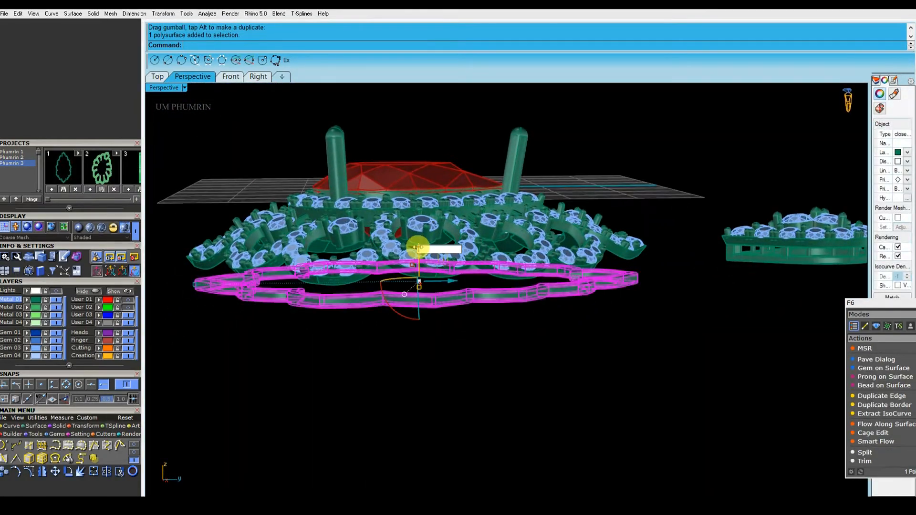
pyautogui.press('Return')
pyautogui.click(487, 410)
pyautogui.click(436, 308)
pyautogui.moveTo(439, 317); pyautogui.dragTo(469, 320, button='right')
pyautogui.click(511, 370)
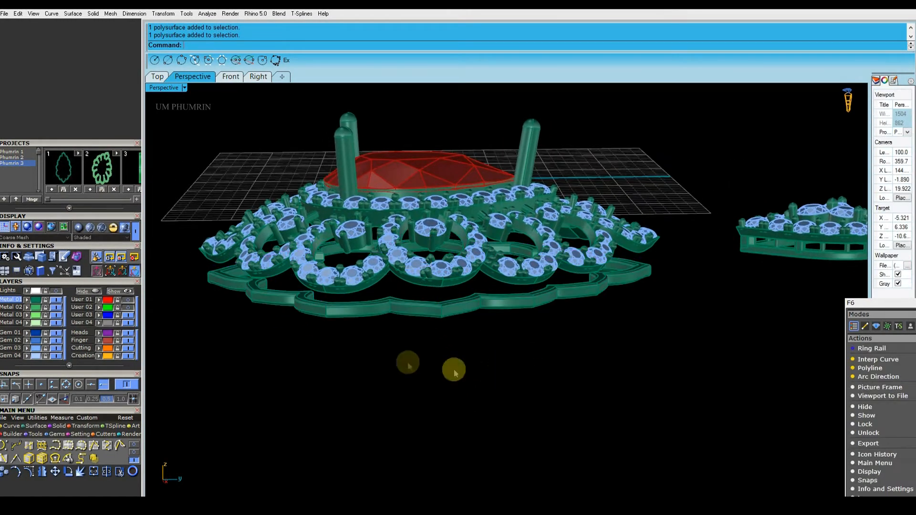
# Step: Insert the first saved part of the Phumrin 3 project and lower this scalloped frame to just above the base frame
pyautogui.click(65, 168)
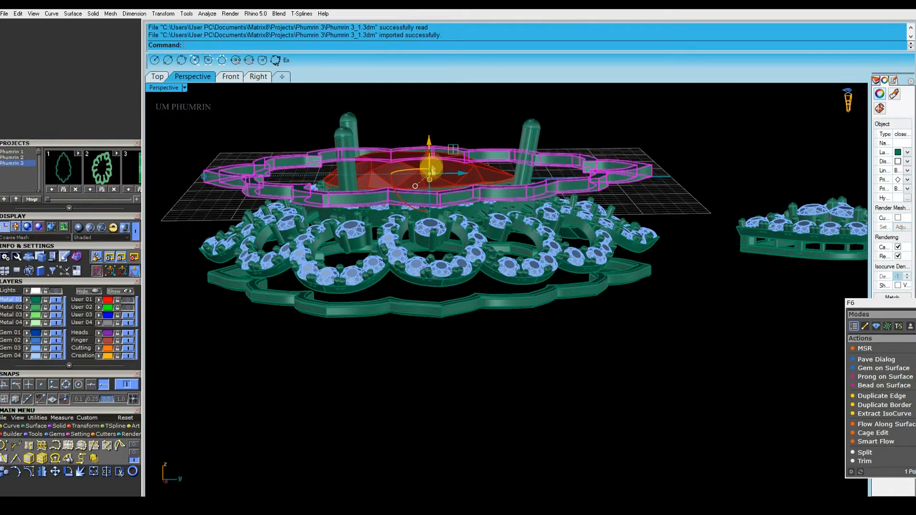
pyautogui.moveTo(429, 141); pyautogui.dragTo(440, 221)
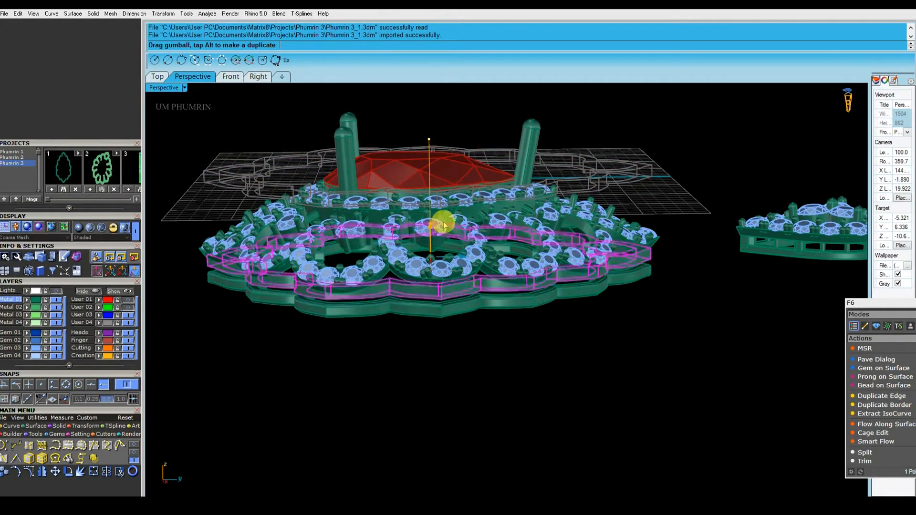
# Step: Isolate the inserted scalloped frame by hiding everything else and assign it to the User 04 layer
pyautogui.rightClick(85, 291)
pyautogui.click(399, 290)
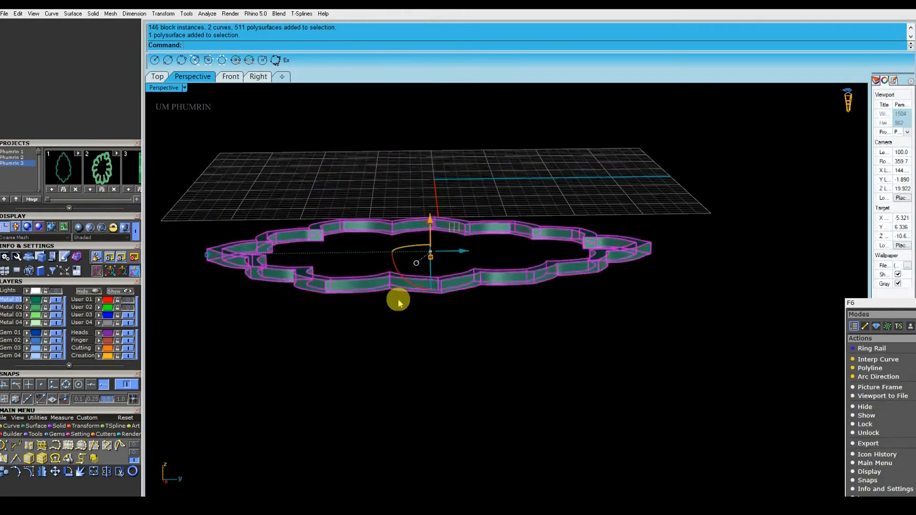
pyautogui.click(99, 324)
# Step: Draw a narrow upright rectangle above the frame's pointed tip in the Top view
pyautogui.click(158, 77)
pyautogui.click(483, 222)
pyautogui.write('Re')
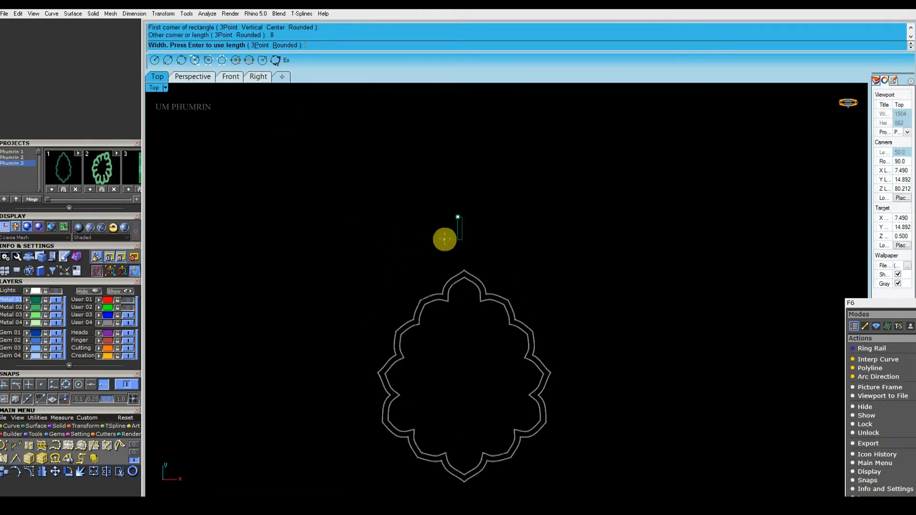
pyautogui.scroll(12, 454, 240)
pyautogui.click(489, 234)
# Step: Move the narrow rectangle onto the frame's upper tip and centre it across the frame's width
pyautogui.click(484, 213)
pyautogui.moveTo(498, 176); pyautogui.dragTo(513, 350)
pyautogui.scroll(15, 489, 311)
pyautogui.moveTo(475, 306); pyautogui.dragTo(474, 406)
pyautogui.scroll(6, 473, 406)
pyautogui.moveTo(449, 439); pyautogui.dragTo(493, 269, button='right')
pyautogui.scroll(6, 493, 269)
pyautogui.moveTo(493, 268); pyautogui.dragTo(492, 159)
pyautogui.scroll(5, 493, 158)
pyautogui.moveTo(483, 199); pyautogui.dragTo(470, 198)
pyautogui.scroll(-15, 517, 211)
pyautogui.moveTo(525, 249); pyautogui.dragTo(530, 301, button='right')
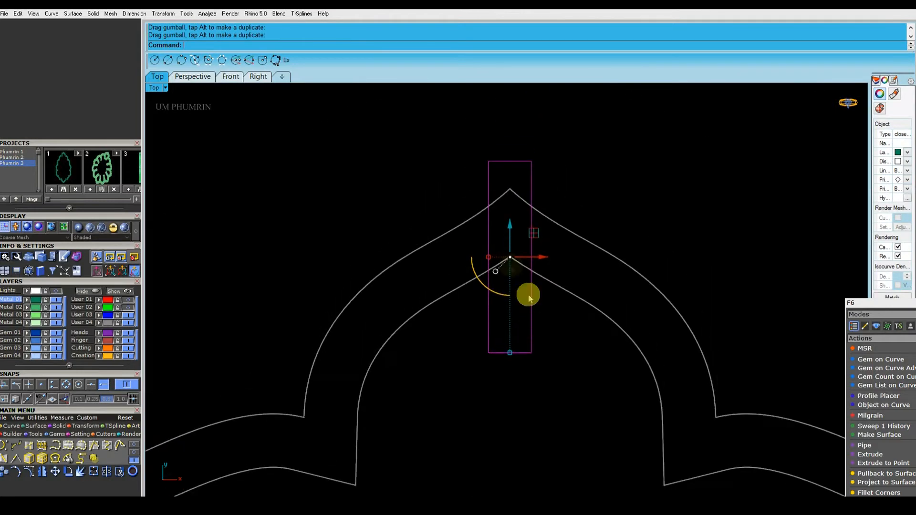
# Step: Adjust the rectangle's length, extrude it into an open box around the frame's tip, and delete the source curve
pyautogui.moveTo(509, 351); pyautogui.dragTo(513, 195)
pyautogui.click(258, 81)
pyautogui.click(614, 286)
pyautogui.press('Delete')
pyautogui.click(193, 76)
pyautogui.moveTo(410, 200); pyautogui.dragTo(416, 296, button='right')
pyautogui.scroll(5, 629, 245)
# Step: Offset the extruded box's surfaces by 0.1 as a solid with round corners
pyautogui.click(631, 244)
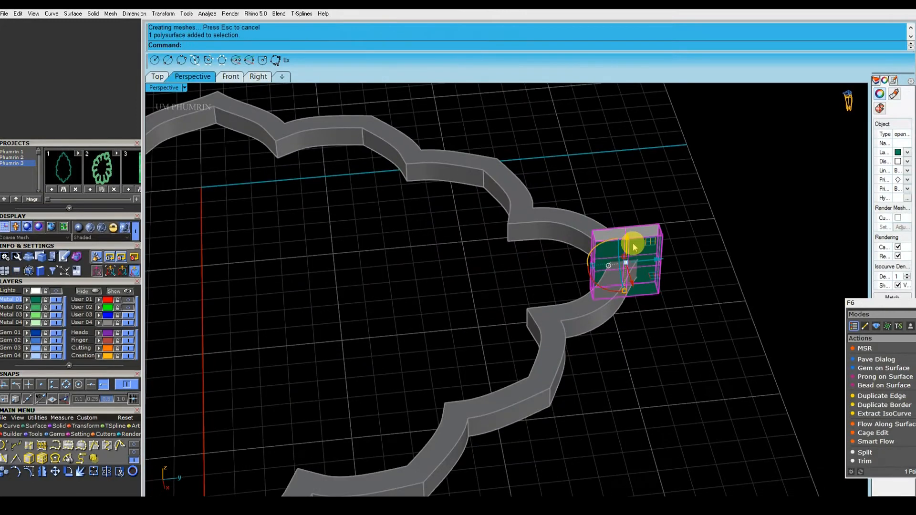
pyautogui.press('Return')
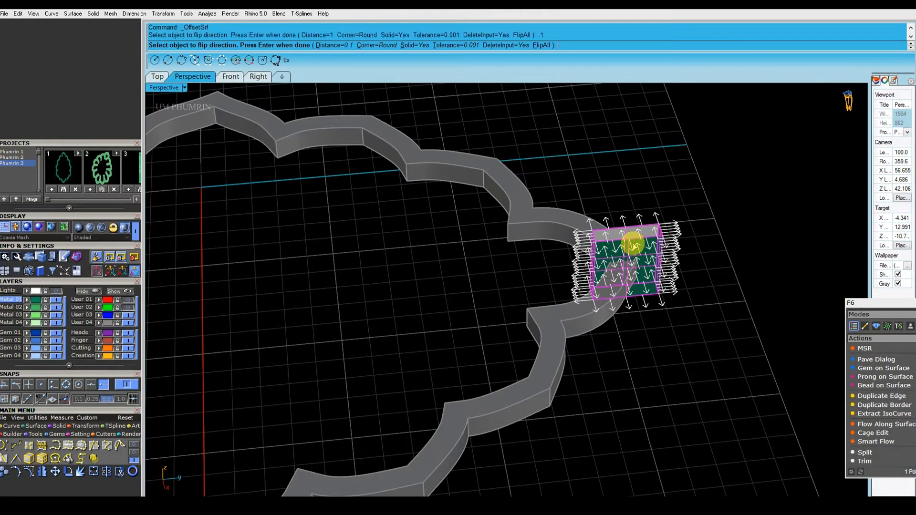
pyautogui.press('Return')
# Step: Copy the hollow box to the first inner notch beside the frame's tip and rotate it across the frame
pyautogui.click(158, 76)
pyautogui.scroll(-4, 506, 209)
pyautogui.keyDown('alt'); pyautogui.moveTo(518, 151); pyautogui.dragTo(557, 204); pyautogui.keyUp('alt')
pyautogui.scroll(6, 521, 260)
pyautogui.moveTo(513, 257); pyautogui.dragTo(488, 238)
pyautogui.scroll(6, 540, 235)
pyautogui.moveTo(555, 233); pyautogui.dragTo(559, 261, button='right')
pyautogui.moveTo(553, 240); pyautogui.dragTo(495, 227)
pyautogui.scroll(6, 496, 237)
pyautogui.moveTo(569, 205); pyautogui.dragTo(604, 172)
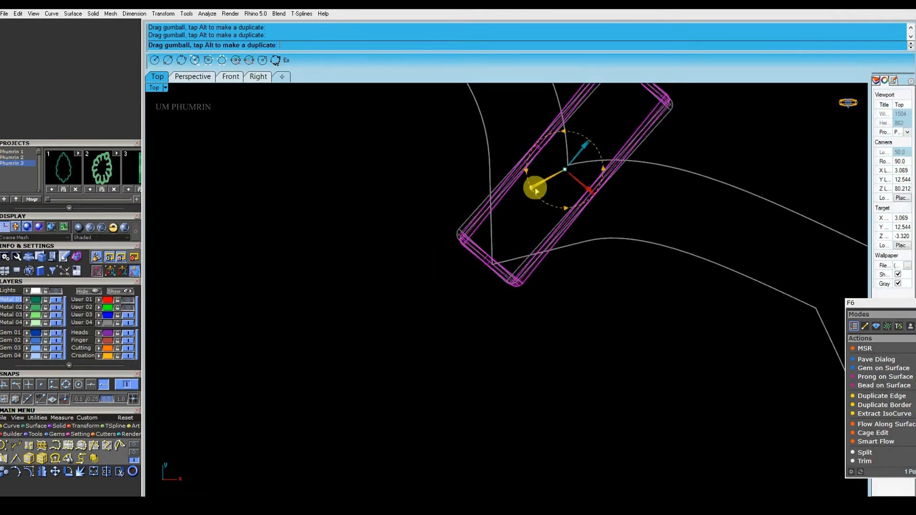
# Step: Copy the angled box to the next petal corner and position it across the frame
pyautogui.moveTo(536, 189); pyautogui.dragTo(674, 258)
pyautogui.scroll(-4, 563, 189)
pyautogui.press('alt')
pyautogui.scroll(3, 526, 231)
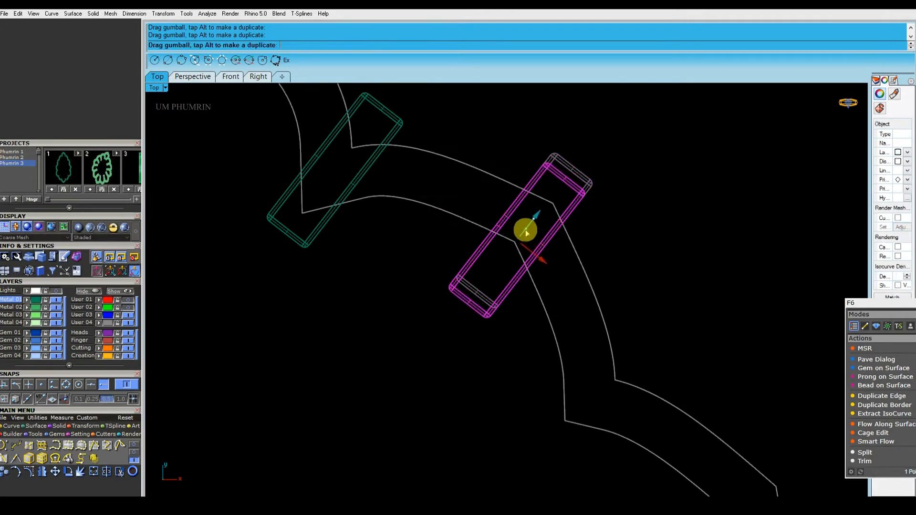
pyautogui.scroll(3, 520, 241)
pyautogui.moveTo(530, 231); pyautogui.dragTo(581, 194)
# Step: Copy the hollow box to the second inner notch of the frame's right half and rotate it across the band
pyautogui.scroll(-4, 551, 229)
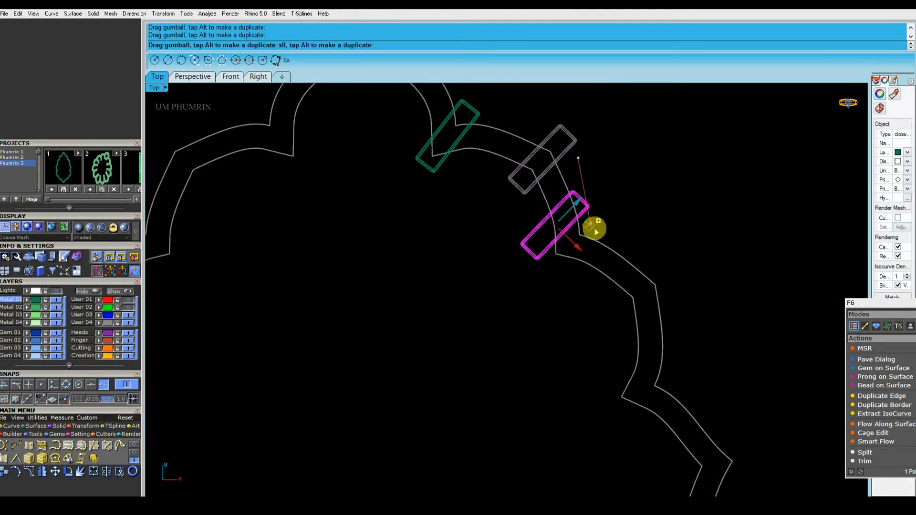
pyautogui.scroll(4, 568, 258)
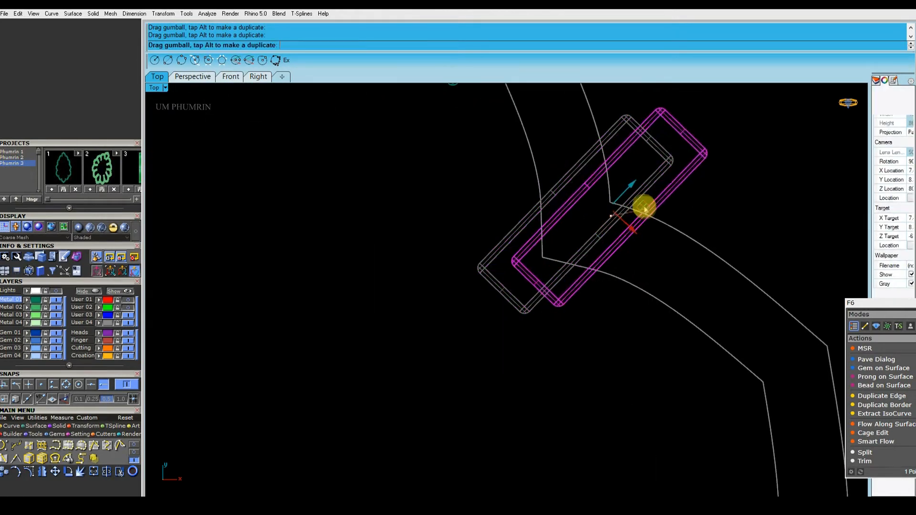
pyautogui.moveTo(576, 218); pyautogui.dragTo(567, 221)
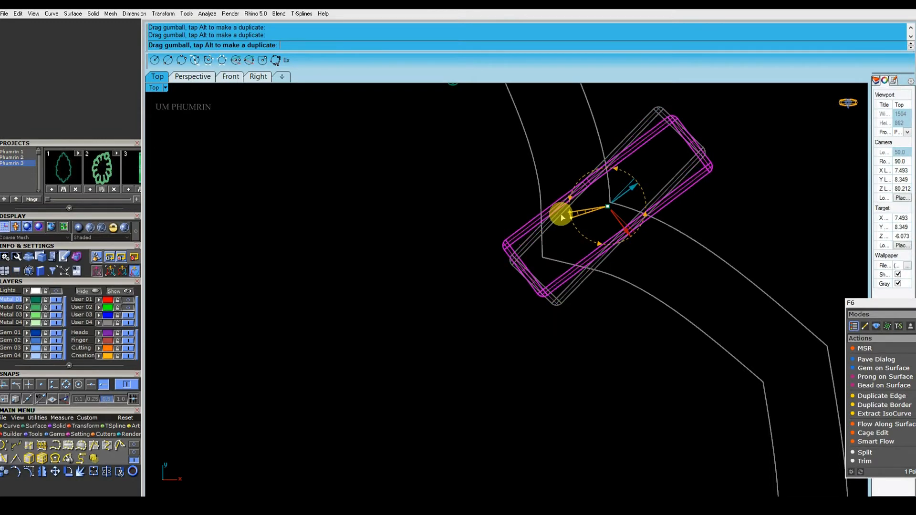
# Step: Copy the box to the petal corner below the second notch and rotate and position it across the frame
pyautogui.scroll(-4, 618, 221)
pyautogui.moveTo(599, 198); pyautogui.dragTo(666, 242)
pyautogui.scroll(5, 655, 238)
pyautogui.moveTo(528, 243); pyautogui.dragTo(525, 239)
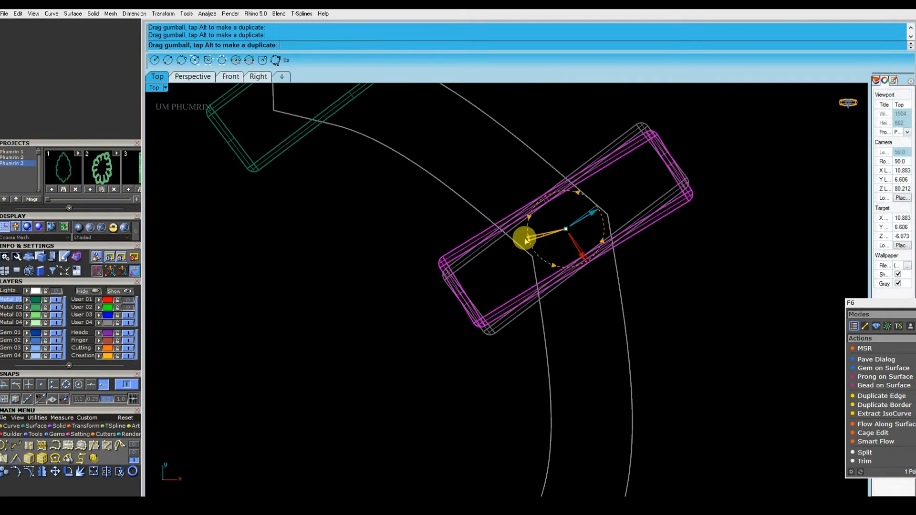
pyautogui.moveTo(581, 259); pyautogui.dragTo(596, 261)
pyautogui.moveTo(534, 253); pyautogui.dragTo(530, 241)
pyautogui.moveTo(586, 264); pyautogui.dragTo(579, 268)
# Step: Place a copy of the box over the third inner notch and tilt it to match the frame
pyautogui.scroll(-7, 585, 279)
pyautogui.moveTo(594, 293)
pyautogui.mouseDown(button='right')
pyautogui.moveTo(585, 246)
pyautogui.moveTo(589, 307)
pyautogui.mouseUp(button='right')
pyautogui.scroll(6, 569, 266)
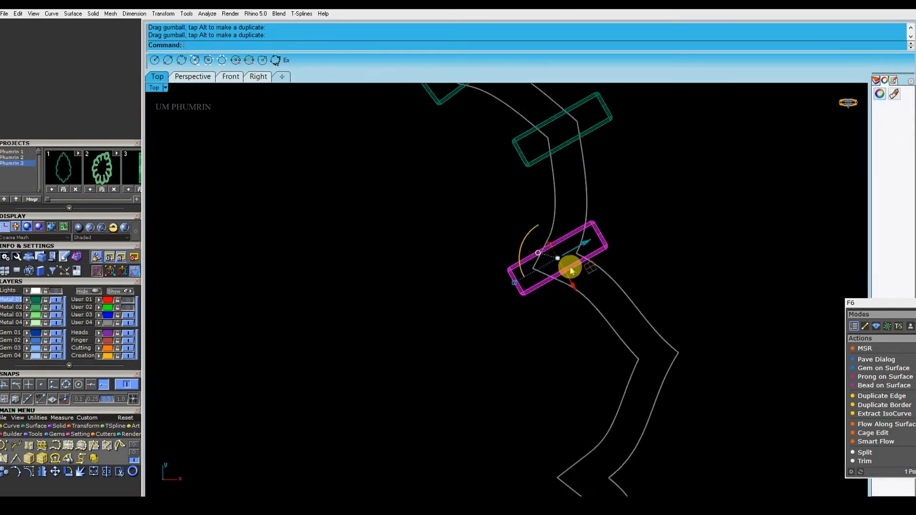
pyautogui.moveTo(498, 259); pyautogui.dragTo(552, 269)
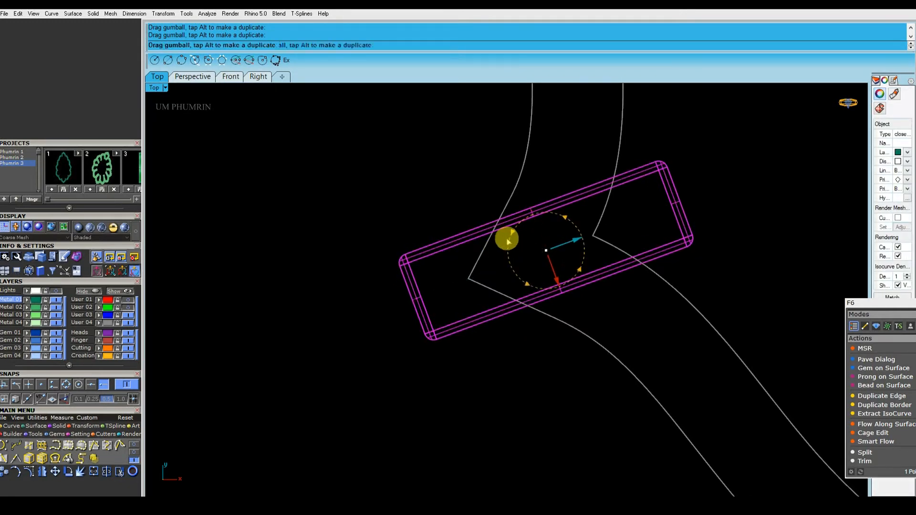
pyautogui.moveTo(508, 242); pyautogui.dragTo(507, 240)
# Step: Copy the box to the widest outer corner of the frame's right half and align its angle with the corner
pyautogui.scroll(-6, 529, 252)
pyautogui.moveTo(556, 264); pyautogui.dragTo(553, 221, button='right')
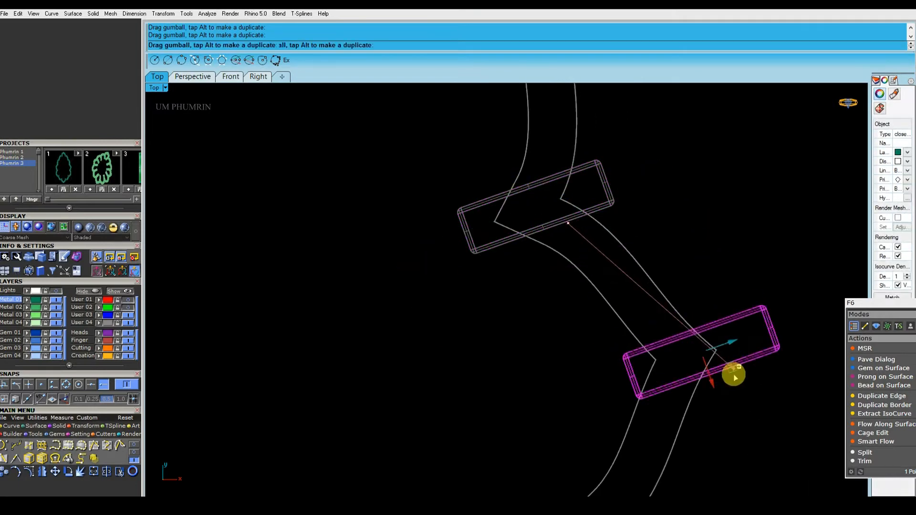
pyautogui.moveTo(735, 375); pyautogui.dragTo(733, 379)
pyautogui.moveTo(728, 373); pyautogui.dragTo(627, 267, button='right')
pyautogui.scroll(6, 594, 245)
pyautogui.moveTo(567, 255); pyautogui.dragTo(614, 269)
pyautogui.moveTo(546, 245); pyautogui.dragTo(545, 248)
# Step: Copy the box to the notch below the widest corner and rotate it horizontal across the frame
pyautogui.scroll(-10, 557, 260)
pyautogui.moveTo(574, 271); pyautogui.dragTo(597, 227, button='right')
pyautogui.keyDown('alt'); pyautogui.moveTo(617, 235); pyautogui.dragTo(542, 361); pyautogui.keyUp('alt')
pyautogui.moveTo(533, 352); pyautogui.dragTo(581, 263, button='right')
pyautogui.scroll(6, 580, 262)
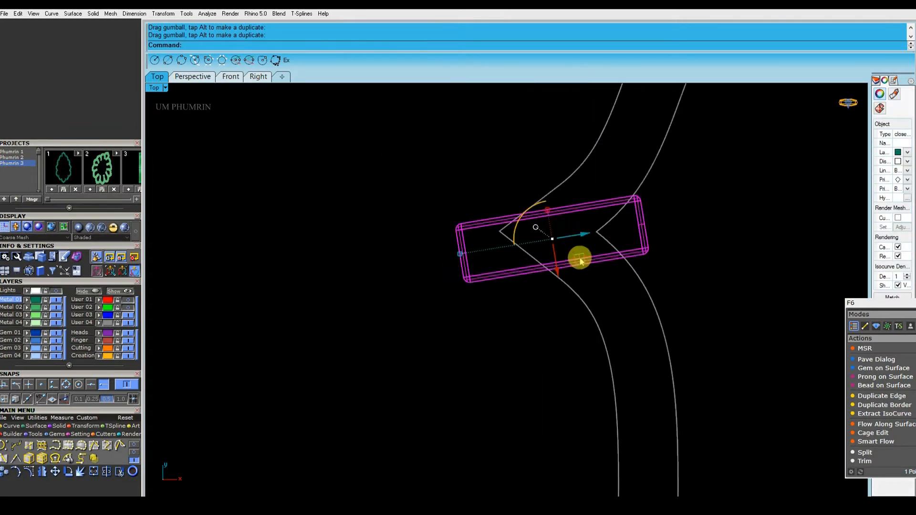
pyautogui.moveTo(615, 253); pyautogui.dragTo(565, 221)
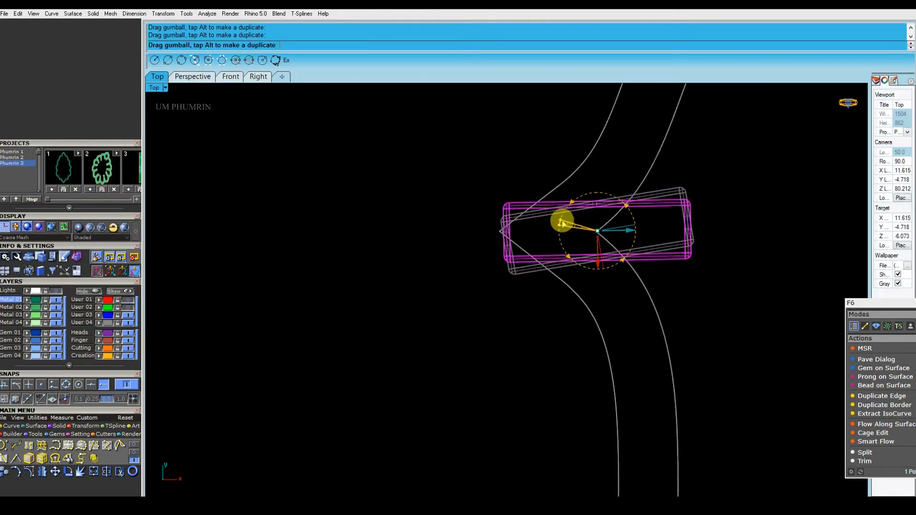
pyautogui.moveTo(562, 223); pyautogui.dragTo(563, 222)
# Step: Copy the horizontal box to the outer corner of the lower right petal and angle it across the frame
pyautogui.scroll(-8, 597, 231)
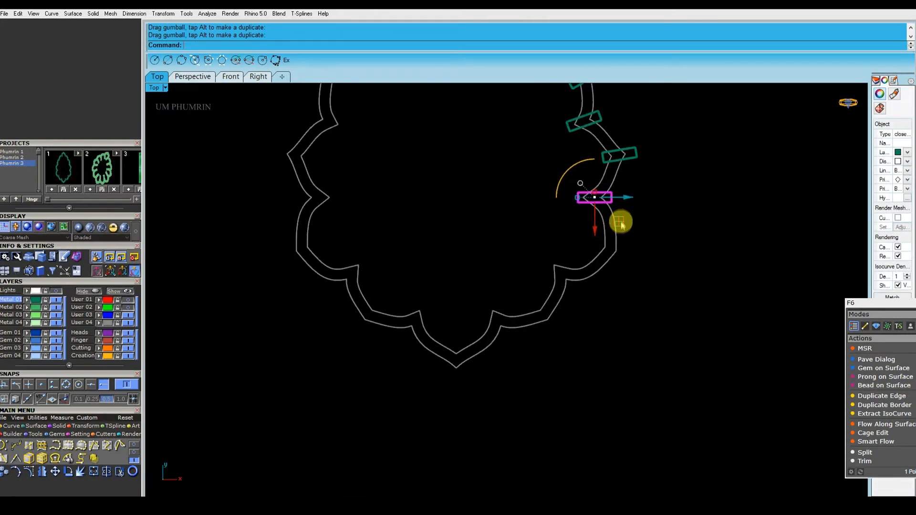
pyautogui.keyDown('alt'); pyautogui.moveTo(620, 221); pyautogui.dragTo(643, 276); pyautogui.keyUp('alt')
pyautogui.scroll(6, 591, 275)
pyautogui.moveTo(578, 274); pyautogui.dragTo(638, 317)
pyautogui.scroll(-6, 579, 272)
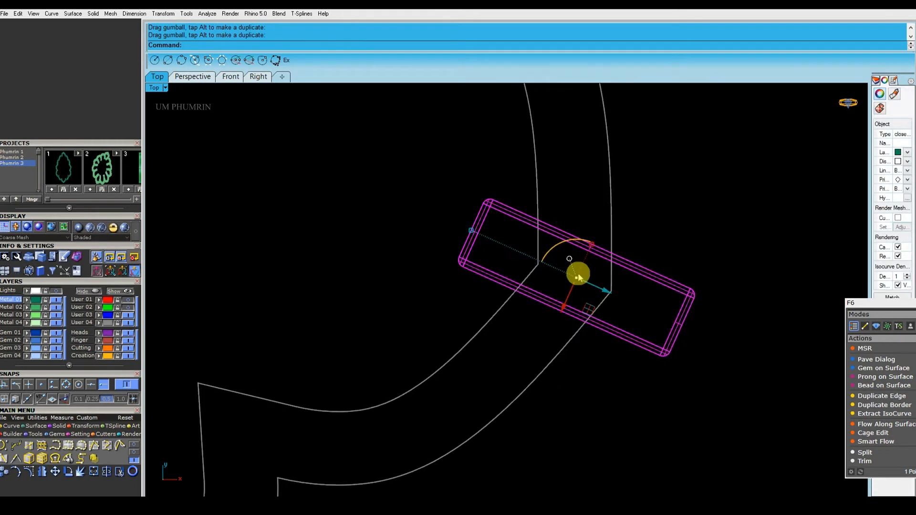
# Step: Rotate and center a box copy over the inner notch below the lower right petal
pyautogui.scroll(5, 485, 332)
pyautogui.moveTo(492, 198); pyautogui.dragTo(510, 202)
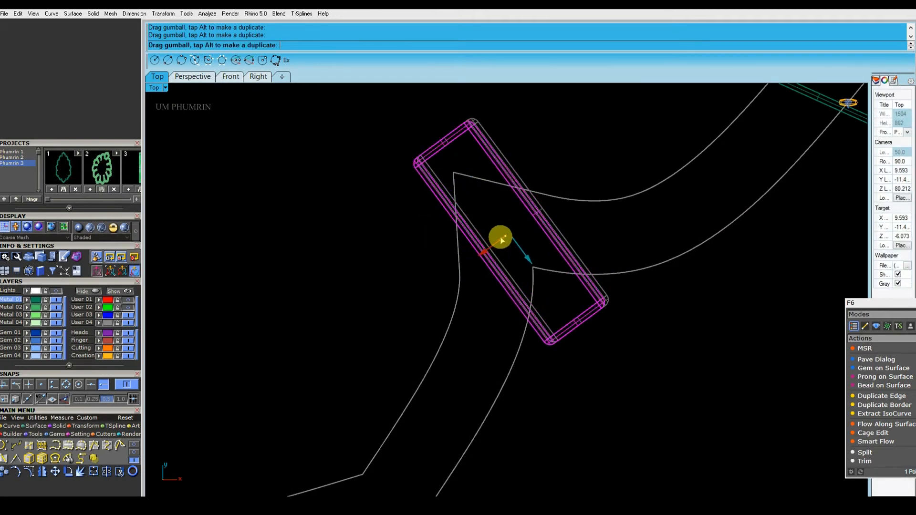
pyautogui.moveTo(551, 294); pyautogui.dragTo(533, 277)
pyautogui.moveTo(524, 238); pyautogui.dragTo(516, 281)
# Step: Position a box copy across the outer corner of the petal beside the bottom tip petal
pyautogui.scroll(-5, 535, 239)
pyautogui.scroll(5, 501, 300)
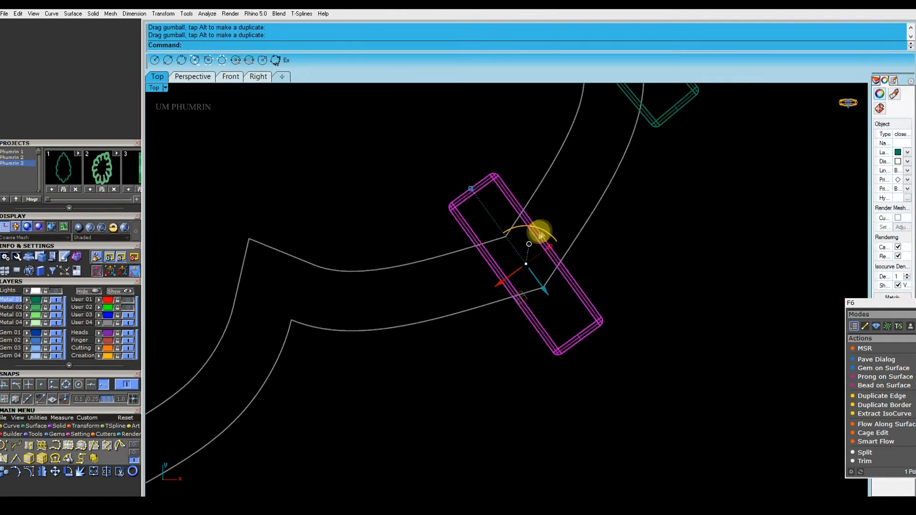
pyautogui.scroll(-5, 587, 253)
pyautogui.moveTo(531, 283); pyautogui.dragTo(526, 287)
# Step: Fine-tune the rotation and position of a box copy at the last inner notch before the bottom tip
pyautogui.scroll(10, 529, 246)
pyautogui.moveTo(548, 218); pyautogui.dragTo(556, 221)
pyautogui.moveTo(533, 270)
pyautogui.mouseDown()
pyautogui.moveTo(507, 260)
pyautogui.moveTo(518, 260)
pyautogui.mouseUp()
pyautogui.moveTo(548, 225); pyautogui.dragTo(549, 228)
pyautogui.moveTo(526, 258); pyautogui.dragTo(508, 268)
pyautogui.scroll(-4, 583, 232)
# Step: Place an upright copy of the hollow box at the frame's bottom tip and center it over the band
pyautogui.moveTo(583, 232); pyautogui.dragTo(640, 203, button='right')
pyautogui.keyDown('alt'); pyautogui.moveTo(591, 254); pyautogui.dragTo(464, 370); pyautogui.keyUp('alt')
pyautogui.moveTo(499, 327); pyautogui.dragTo(597, 205, button='right')
pyautogui.moveTo(597, 206); pyautogui.dragTo(497, 340)
pyautogui.scroll(5, 478, 315)
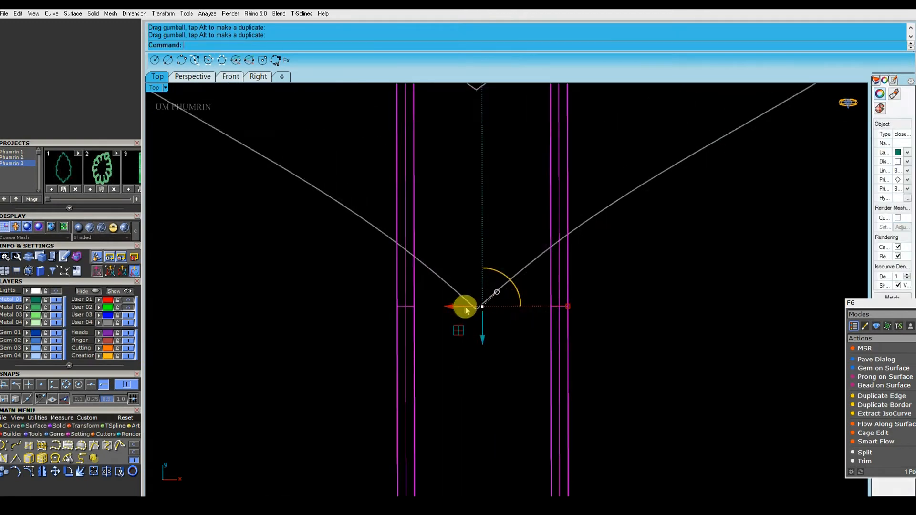
pyautogui.scroll(-4, 506, 315)
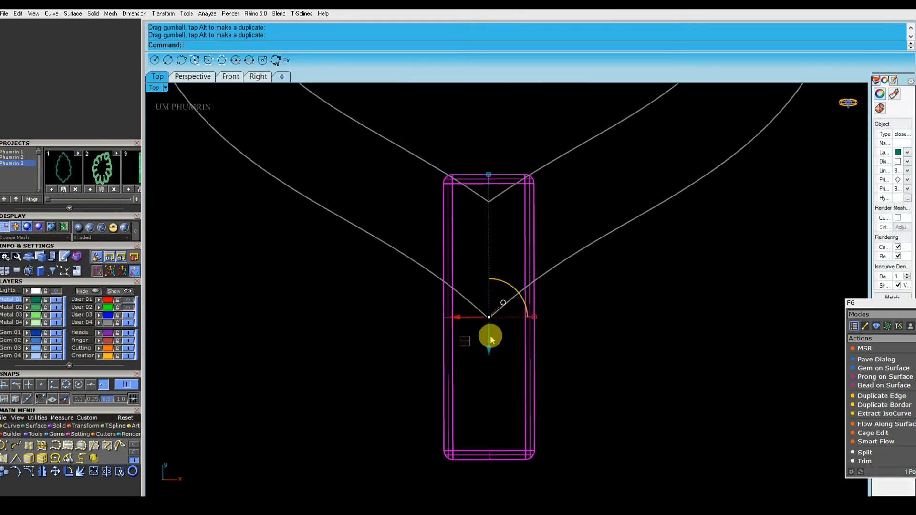
pyautogui.moveTo(490, 338); pyautogui.dragTo(491, 281)
pyautogui.scroll(-12, 543, 296)
pyautogui.moveTo(591, 272); pyautogui.dragTo(569, 352, button='right')
pyautogui.click(509, 221)
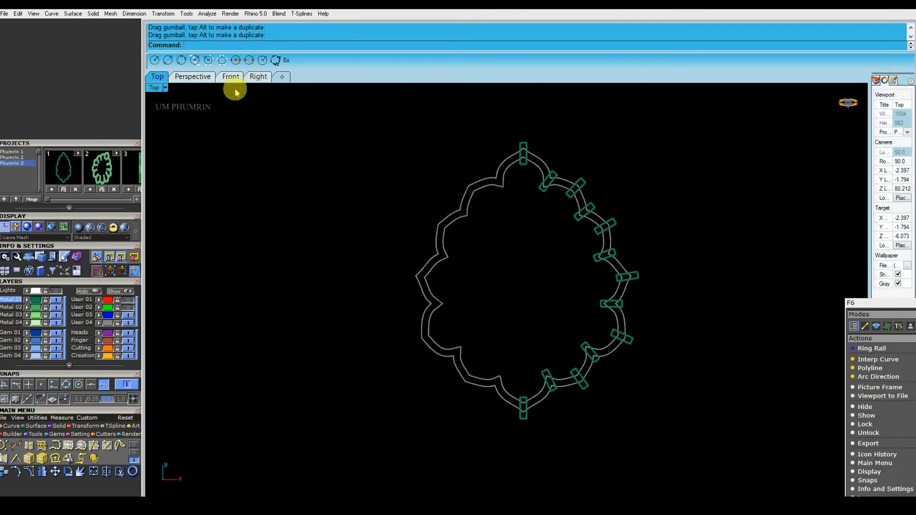
# Step: Subtract the 13 hollow boxes on Metal 01 from the scalloped frame using BooleanDifference with DeleteInput=Yes
pyautogui.click(205, 78)
pyautogui.scroll(-5, 587, 236)
pyautogui.moveTo(587, 235); pyautogui.dragTo(516, 166, button='right')
pyautogui.click(533, 148)
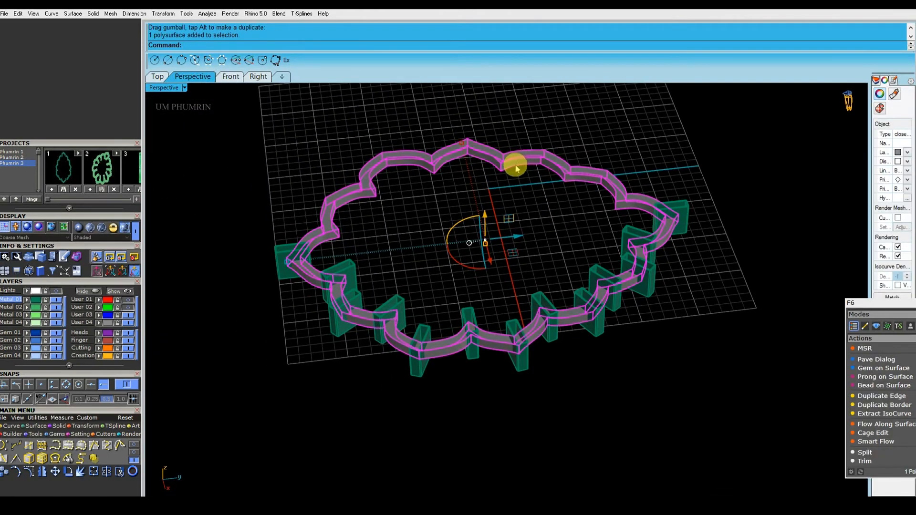
pyautogui.press('Return')
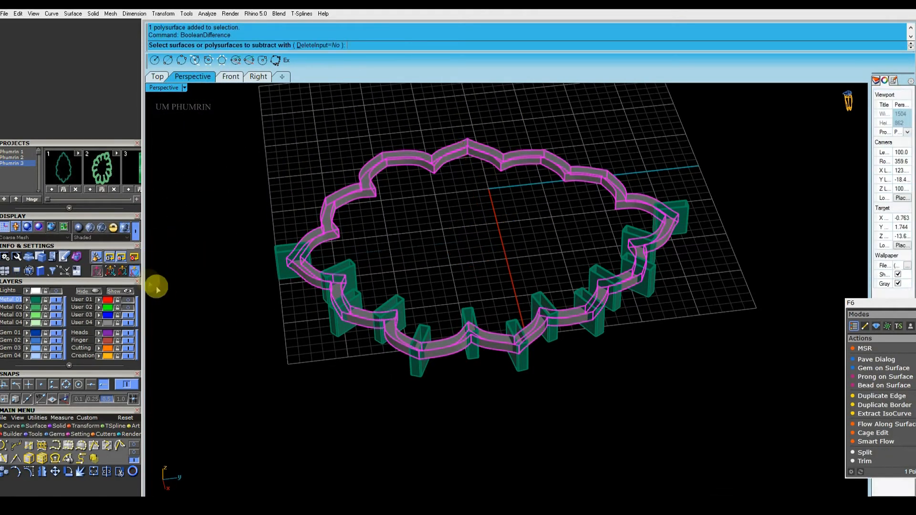
pyautogui.click(37, 301)
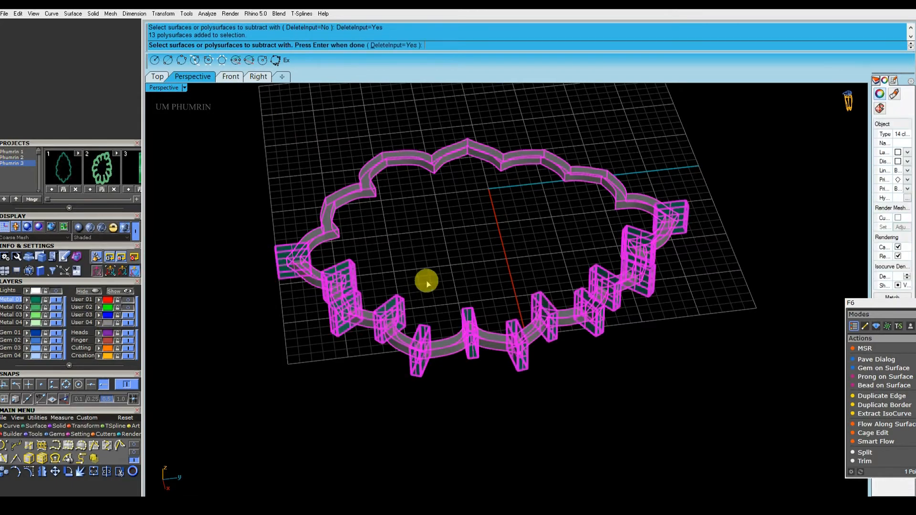
# Step: Delete the frame's large uncut half and the segments between the upper connector pieces
pyautogui.click(479, 137)
pyautogui.press('Delete')
pyautogui.click(158, 76)
pyautogui.click(561, 182)
pyautogui.press('Delete')
pyautogui.click(536, 161)
pyautogui.press('Delete')
pyautogui.click(592, 207)
pyautogui.press('Delete')
pyautogui.scroll(6, 615, 232)
pyautogui.click(585, 207)
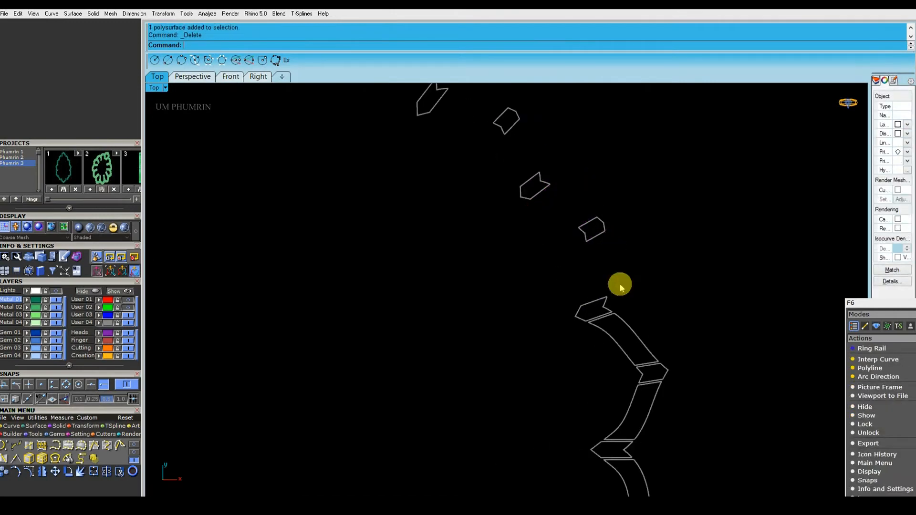
# Step: Delete the frame segments between the connector pieces along the middle of the right side
pyautogui.scroll(10, 620, 287)
pyautogui.scroll(-5, 581, 231)
pyautogui.moveTo(615, 309); pyautogui.dragTo(603, 201, button='right')
pyautogui.click(606, 285)
pyautogui.press('Delete')
pyautogui.scroll(-6, 606, 285)
pyautogui.moveTo(597, 363); pyautogui.dragTo(589, 287, button='right')
pyautogui.moveTo(635, 276); pyautogui.dragTo(577, 278)
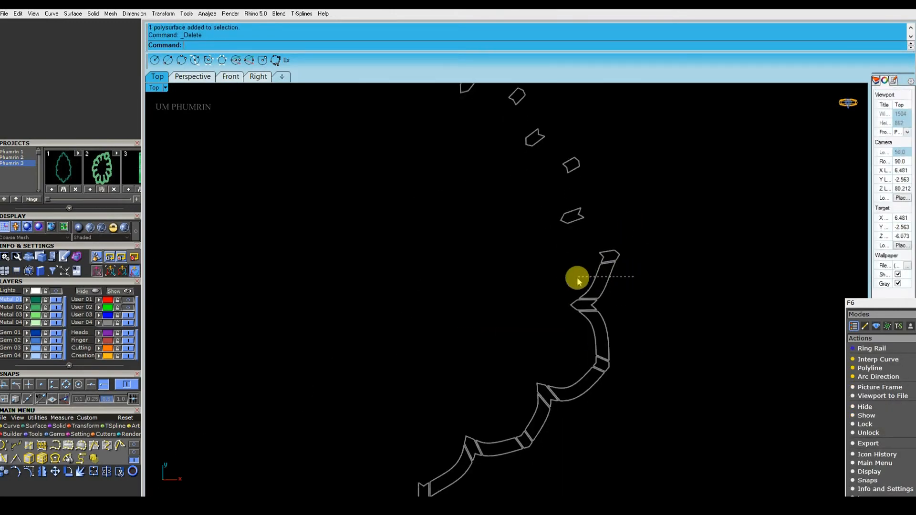
pyautogui.press('Delete')
pyautogui.moveTo(626, 329); pyautogui.dragTo(575, 331)
pyautogui.press('Delete')
# Step: Delete the remaining frame segments between the lower connector pieces down to the bottom tip
pyautogui.scroll(-4, 597, 337)
pyautogui.moveTo(596, 340); pyautogui.dragTo(600, 249, button='right')
pyautogui.moveTo(592, 306); pyautogui.dragTo(573, 289)
pyautogui.press('Delete')
pyautogui.moveTo(571, 330); pyautogui.dragTo(549, 321)
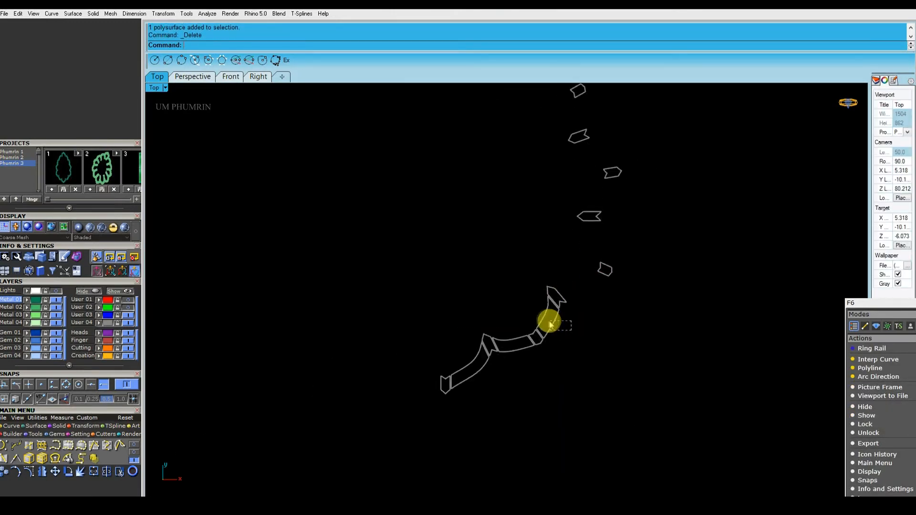
pyautogui.click(508, 352)
pyautogui.press('Delete')
pyautogui.click(480, 359)
pyautogui.press('Delete')
# Step: Select the 13 connector pieces, show the rest of the pendant, and stretch them vertically between the base frame and petals
pyautogui.scroll(-8, 542, 278)
pyautogui.moveTo(543, 278); pyautogui.dragTo(546, 296, button='right')
pyautogui.moveTo(634, 350); pyautogui.dragTo(364, 138)
pyautogui.click(192, 76)
pyautogui.scroll(5, 595, 191)
pyautogui.scroll(-4, 631, 253)
pyautogui.moveTo(696, 302); pyautogui.dragTo(305, 181)
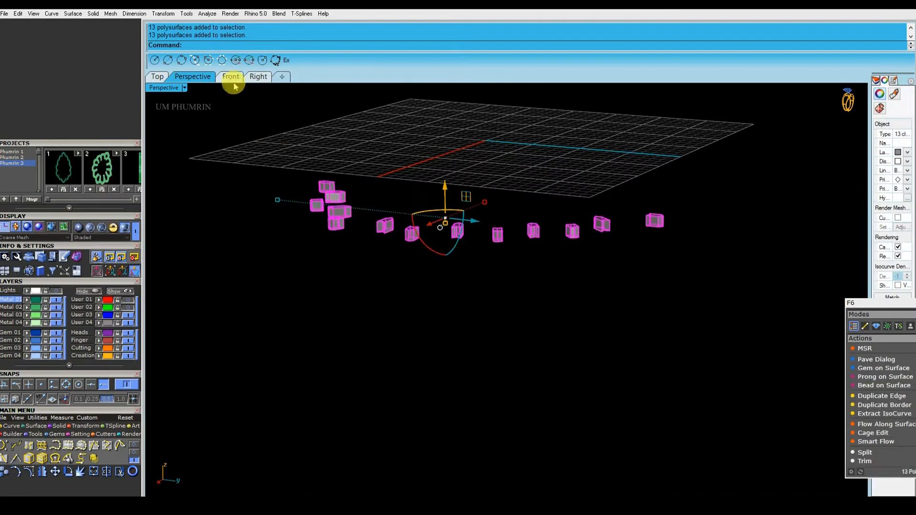
pyautogui.click(230, 77)
pyautogui.scroll(3, 554, 293)
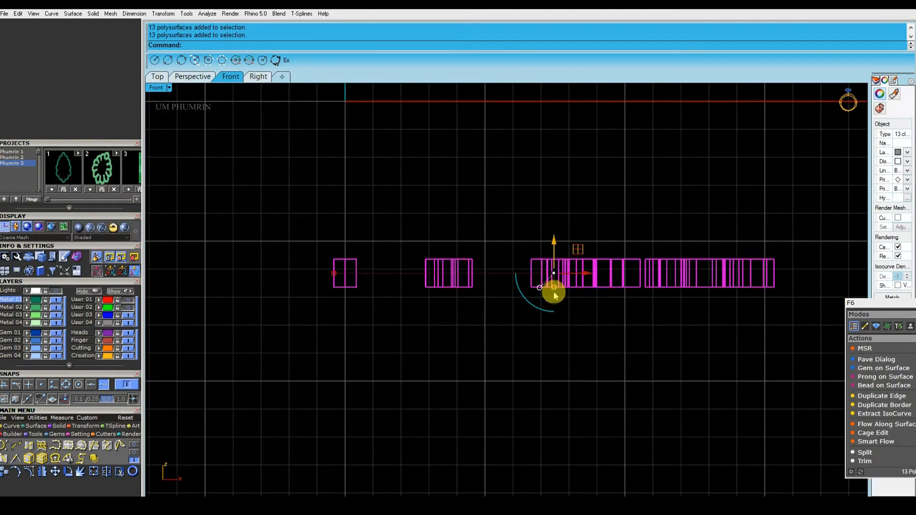
pyautogui.click(128, 293)
pyautogui.moveTo(558, 270); pyautogui.dragTo(557, 315)
pyautogui.moveTo(559, 282); pyautogui.dragTo(558, 274)
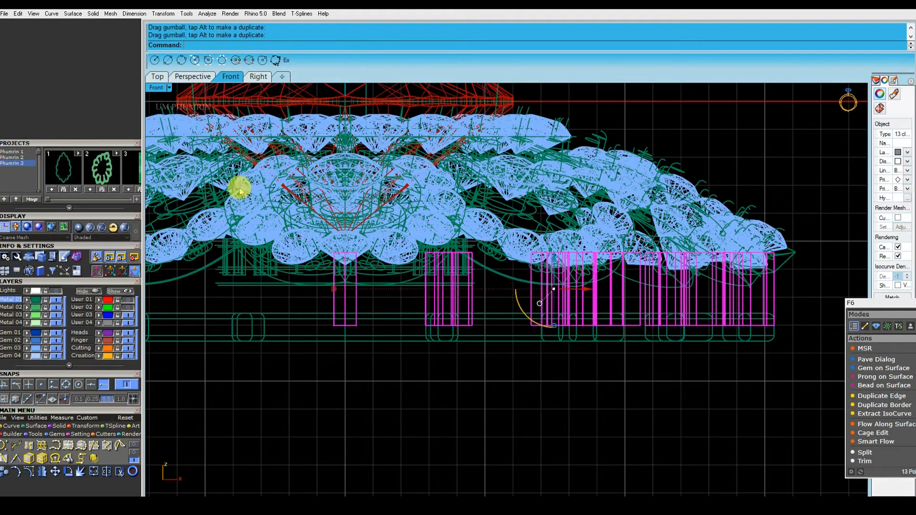
# Step: Isolate the stretched connectors to check them in perspective, and show the rest of the pendant again
pyautogui.rightClick(96, 291)
pyautogui.scroll(-8, 444, 327)
pyautogui.click(194, 80)
pyautogui.moveTo(455, 165); pyautogui.dragTo(463, 202, button='right')
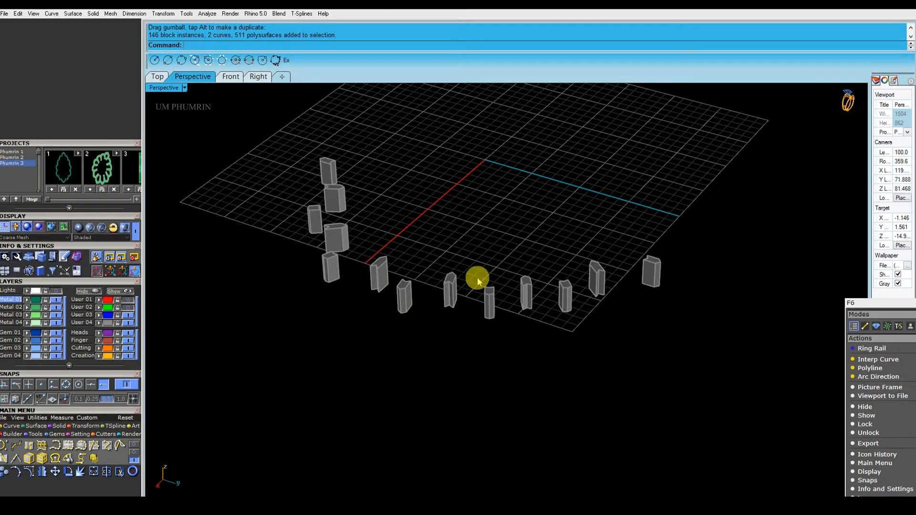
pyautogui.click(125, 292)
# Step: Stretch the connector beneath the petal notch so it reaches from the base frame up to the petals
pyautogui.moveTo(549, 305); pyautogui.dragTo(564, 266, button='right')
pyautogui.scroll(6, 477, 271)
pyautogui.scroll(-4, 478, 272)
pyautogui.moveTo(511, 307); pyautogui.dragTo(507, 358, button='right')
pyautogui.scroll(4, 509, 235)
pyautogui.click(510, 258)
pyautogui.moveTo(507, 358); pyautogui.dragTo(520, 257)
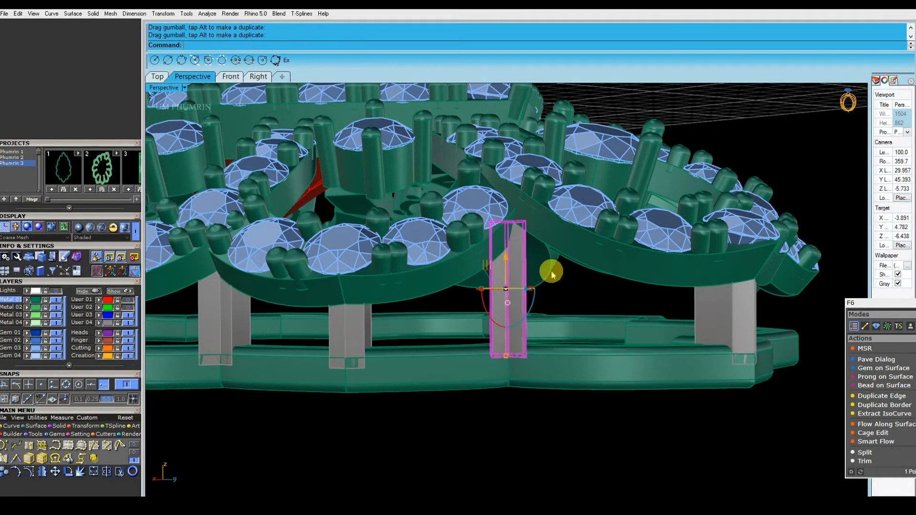
# Step: Adjust the height and vertical position of the selected connector between the base frame and petals
pyautogui.moveTo(553, 274); pyautogui.dragTo(548, 260, button='right')
pyautogui.click(528, 293)
pyautogui.click(498, 296)
pyautogui.moveTo(493, 316); pyautogui.dragTo(493, 326)
pyautogui.moveTo(493, 235); pyautogui.dragTo(493, 232)
pyautogui.press('Escape')
# Step: Fillet the vertical edges of the notch connector with a radius of 0.15
pyautogui.moveTo(552, 292)
pyautogui.mouseDown(button='right')
pyautogui.moveTo(736, 221)
pyautogui.moveTo(757, 270)
pyautogui.moveTo(723, 281)
pyautogui.moveTo(546, 251)
pyautogui.moveTo(557, 281)
pyautogui.mouseUp(button='right')
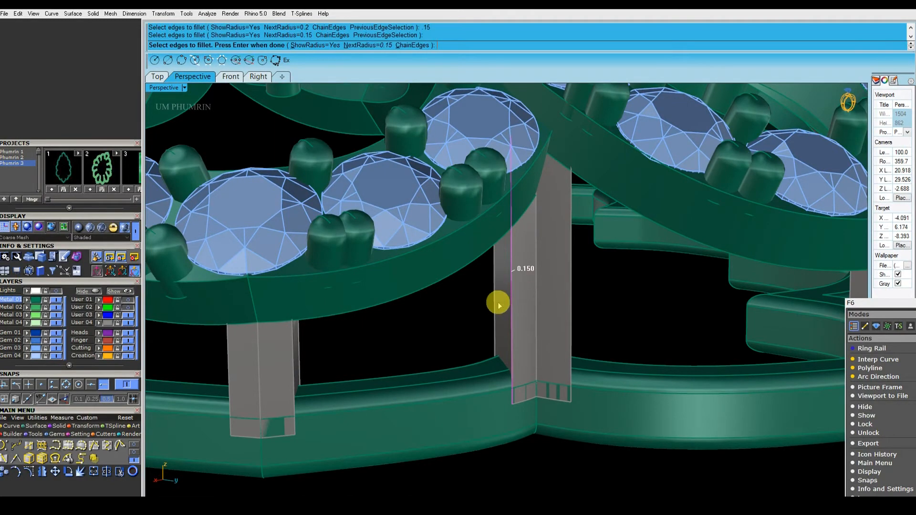
pyautogui.click(571, 302)
pyautogui.moveTo(572, 303); pyautogui.dragTo(516, 297, button='right')
pyautogui.click(353, 299)
pyautogui.rightClick(353, 299)
pyautogui.rightClick(353, 300)
# Step: Fillet the four vertical edges of the connector at the frame's end corner with a radius of 0.15
pyautogui.scroll(-6, 353, 300)
pyautogui.moveTo(353, 300); pyautogui.dragTo(526, 292, button='right')
pyautogui.click(597, 277)
pyautogui.click(625, 278)
pyautogui.moveTo(625, 278); pyautogui.dragTo(458, 313, button='right')
pyautogui.scroll(6, 448, 308)
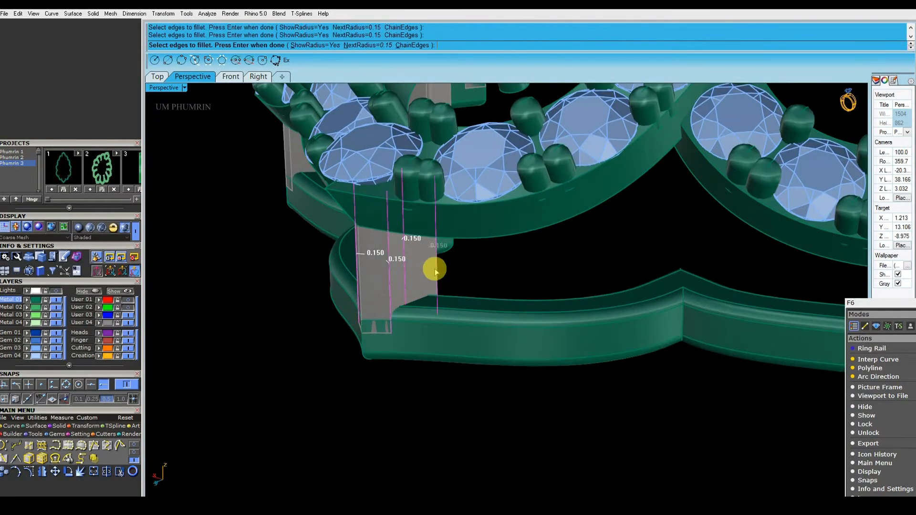
pyautogui.click(437, 272)
pyautogui.rightClick(439, 270)
pyautogui.scroll(-9, 440, 270)
# Step: Round the vertical edges of the connector beneath the middle of the front petal with a 0.15 fillet
pyautogui.moveTo(444, 271); pyautogui.dragTo(685, 279, button='right')
pyautogui.scroll(8, 514, 294)
pyautogui.rightClick(501, 282)
pyautogui.click(498, 279)
pyautogui.click(444, 273)
pyautogui.moveTo(444, 272)
pyautogui.mouseDown(button='right')
pyautogui.moveTo(575, 270)
pyautogui.moveTo(428, 271)
pyautogui.moveTo(446, 283)
pyautogui.mouseUp(button='right')
pyautogui.click(535, 269)
pyautogui.click(430, 267)
pyautogui.rightClick(430, 267)
pyautogui.rightClick(429, 267)
# Step: Finish the 0.15 fillet on the petal-tip connector's vertical edges and adjust the connector's height between frame and petal
pyautogui.click(429, 266)
pyautogui.scroll(-5, 431, 266)
pyautogui.moveTo(441, 218); pyautogui.dragTo(454, 230)
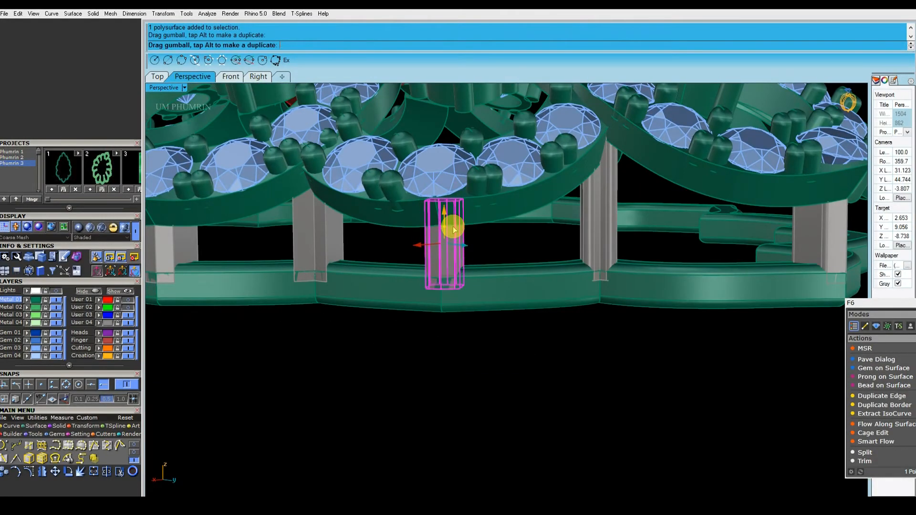
# Step: Fillet the vertical edges of the connector at the next notch between two petals with a radius of 0.15
pyautogui.scroll(-5, 523, 251)
pyautogui.moveTo(522, 251)
pyautogui.mouseDown(button='right')
pyautogui.moveTo(552, 284)
pyautogui.moveTo(597, 286)
pyautogui.moveTo(459, 277)
pyautogui.moveTo(538, 245)
pyautogui.mouseUp(button='right')
pyautogui.scroll(5, 597, 286)
pyautogui.write('f')
pyautogui.click(475, 273)
pyautogui.press('Return')
pyautogui.click(472, 266)
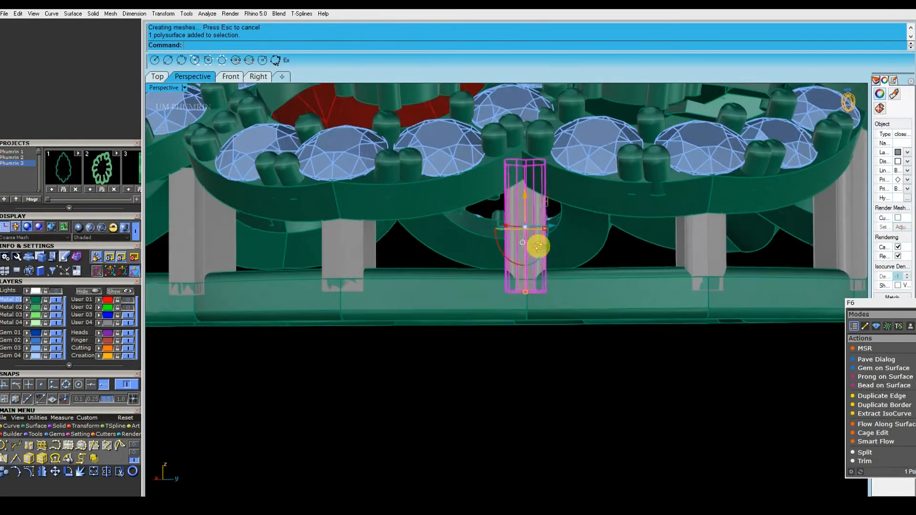
pyautogui.press('Escape')
# Step: Round the vertical edges of the next petal's tip connector with a 0.15 fillet and adjust its vertical fit
pyautogui.moveTo(618, 243); pyautogui.dragTo(449, 271, button='right')
pyautogui.write('fe')
pyautogui.press('Return')
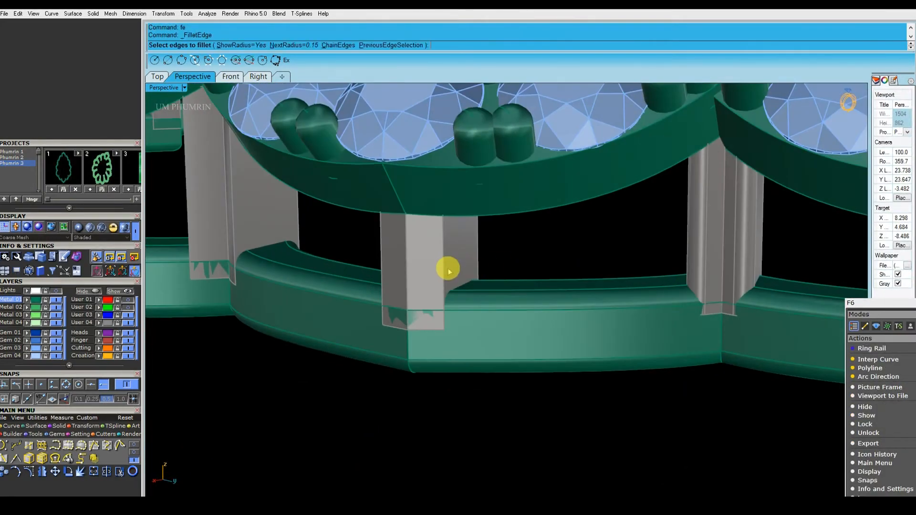
pyautogui.click(380, 272)
pyautogui.moveTo(381, 273); pyautogui.dragTo(455, 270, button='right')
pyautogui.click(620, 241)
pyautogui.press('Return')
pyautogui.click(417, 277)
pyautogui.scroll(-5, 417, 276)
pyautogui.press('Escape')
# Step: Fillet the vertical edges of the following notch connector between the two side petals with a radius of 0.15
pyautogui.moveTo(515, 243); pyautogui.dragTo(547, 298, button='right')
pyautogui.scroll(-4, 564, 298)
pyautogui.scroll(-3, 585, 325)
pyautogui.scroll(2, 539, 322)
pyautogui.scroll(2, 540, 325)
pyautogui.scroll(3, 540, 329)
pyautogui.scroll(3, 522, 308)
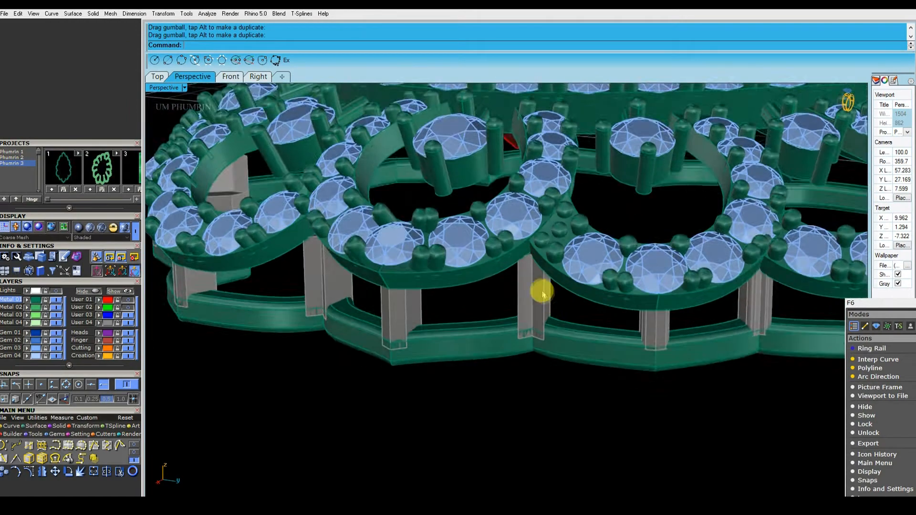
pyautogui.scroll(3, 526, 332)
pyautogui.click(500, 331)
pyautogui.moveTo(506, 330); pyautogui.dragTo(520, 296, button='right')
pyautogui.click(556, 330)
# Step: Adjust the height and vertical position of this notch connector so it spans from the base frame to the petals
pyautogui.click(507, 328)
pyautogui.moveTo(517, 351); pyautogui.dragTo(518, 390)
pyautogui.moveTo(520, 295); pyautogui.dragTo(511, 362, button='right')
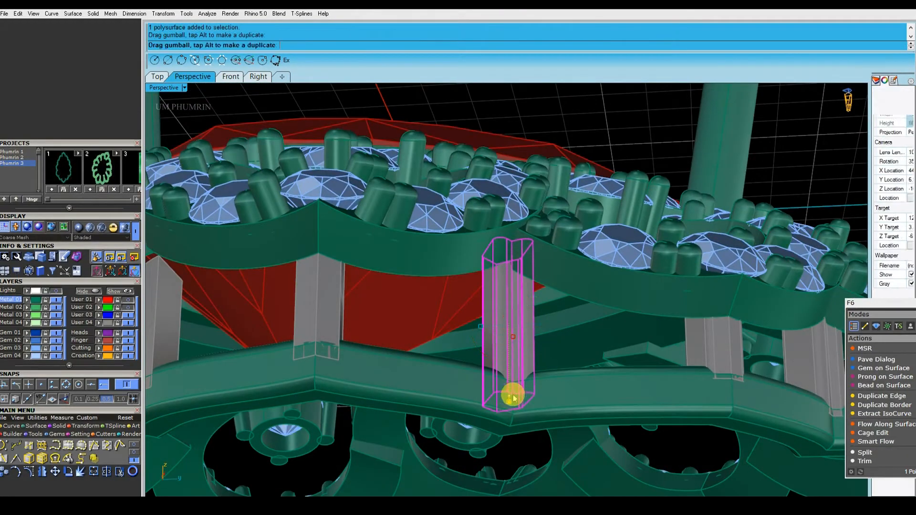
pyautogui.moveTo(512, 403); pyautogui.dragTo(514, 292, button='right')
pyautogui.moveTo(524, 285); pyautogui.dragTo(523, 284)
pyautogui.click(592, 333)
# Step: Round the vertical edges of the connector beneath the next side petal's tip with a 0.15 fillet
pyautogui.scroll(-3, 579, 358)
pyautogui.moveTo(579, 358); pyautogui.dragTo(521, 368, button='right')
pyautogui.scroll(-6, 519, 368)
pyautogui.scroll(5, 518, 365)
pyautogui.write('fe')
pyautogui.press('Return')
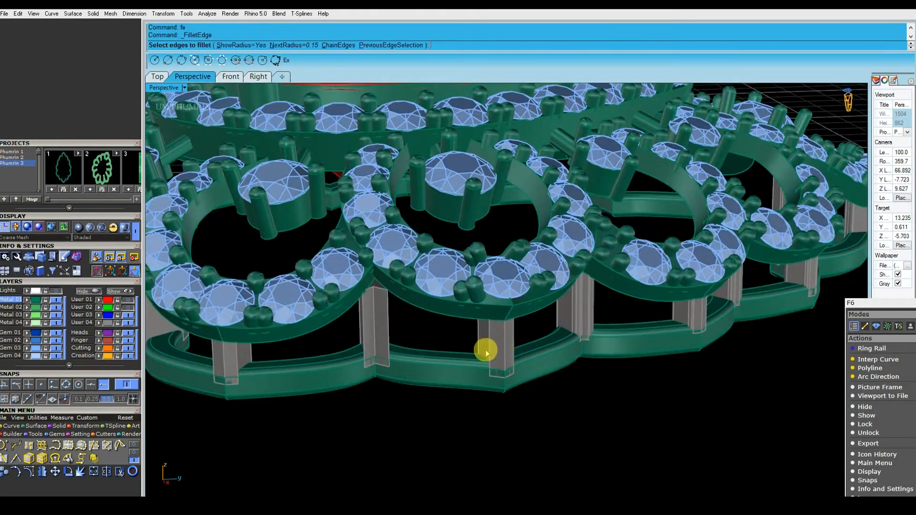
pyautogui.click(476, 344)
pyautogui.moveTo(548, 356); pyautogui.dragTo(483, 335, button='right')
pyautogui.press('Return')
pyautogui.press('Return')
# Step: Adjust the vertical fit of the side petal's tip connector between the base frame and the petal
pyautogui.click(482, 342)
pyautogui.moveTo(482, 353); pyautogui.dragTo(486, 357)
pyautogui.moveTo(489, 353); pyautogui.dragTo(487, 311, button='right')
pyautogui.scroll(3, 504, 310)
pyautogui.moveTo(507, 306); pyautogui.dragTo(514, 310)
pyautogui.moveTo(514, 310)
pyautogui.mouseDown(button='right')
pyautogui.moveTo(534, 350)
pyautogui.moveTo(460, 334)
pyautogui.moveTo(491, 348)
pyautogui.mouseUp(button='right')
pyautogui.click(534, 351)
# Step: Fillet the adjacent notch connector's vertical edges with a radius of 0.15 and adjust its height between frame and petals
pyautogui.click(431, 349)
pyautogui.moveTo(431, 349); pyautogui.dragTo(460, 293, button='right')
pyautogui.click(422, 346)
pyautogui.press('Return')
pyautogui.press('Return')
pyautogui.click(457, 347)
pyautogui.moveTo(453, 378); pyautogui.dragTo(459, 393)
pyautogui.moveTo(454, 296); pyautogui.dragTo(454, 276)
pyautogui.click(497, 303)
# Step: Apply a 0.15 fillet to the vertical edges of the next petal-tip connector and adjust its vertical fit
pyautogui.moveTo(496, 304); pyautogui.dragTo(431, 355, button='right')
pyautogui.scroll(-4, 524, 329)
pyautogui.scroll(-6, 472, 321)
pyautogui.scroll(9, 503, 320)
pyautogui.scroll(3, 500, 362)
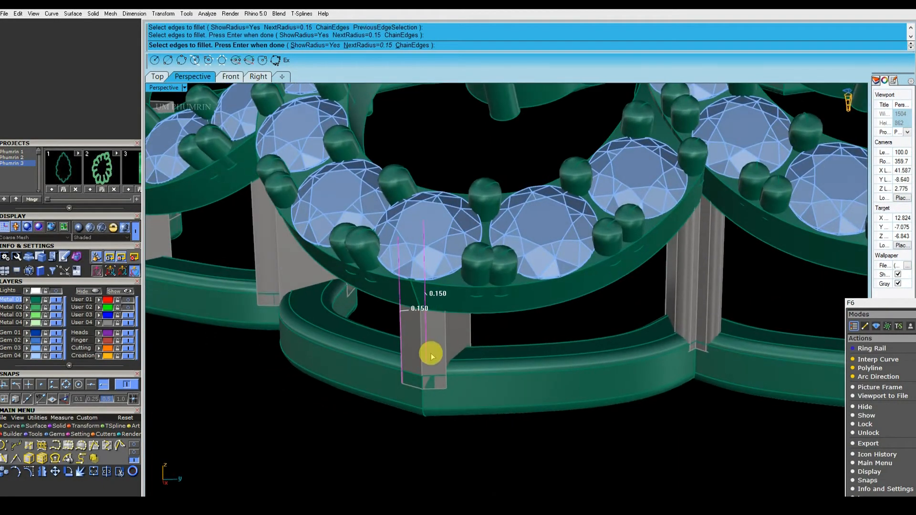
pyautogui.press('Return')
pyautogui.click(466, 331)
pyautogui.moveTo(467, 332); pyautogui.dragTo(466, 354, button='right')
pyautogui.press('Escape')
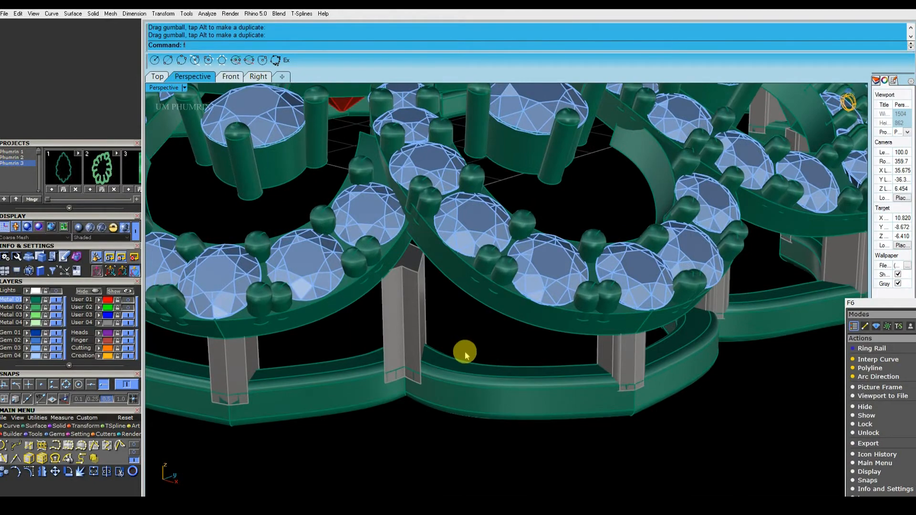
# Step: Round the vertical edges of the next notch connector at radius 0.15 and fit its height between frame and petals
pyautogui.click(385, 336)
pyautogui.moveTo(385, 336); pyautogui.dragTo(409, 335, button='right')
pyautogui.press('Return')
pyautogui.click(413, 368)
pyautogui.moveTo(414, 269); pyautogui.dragTo(425, 298, button='right')
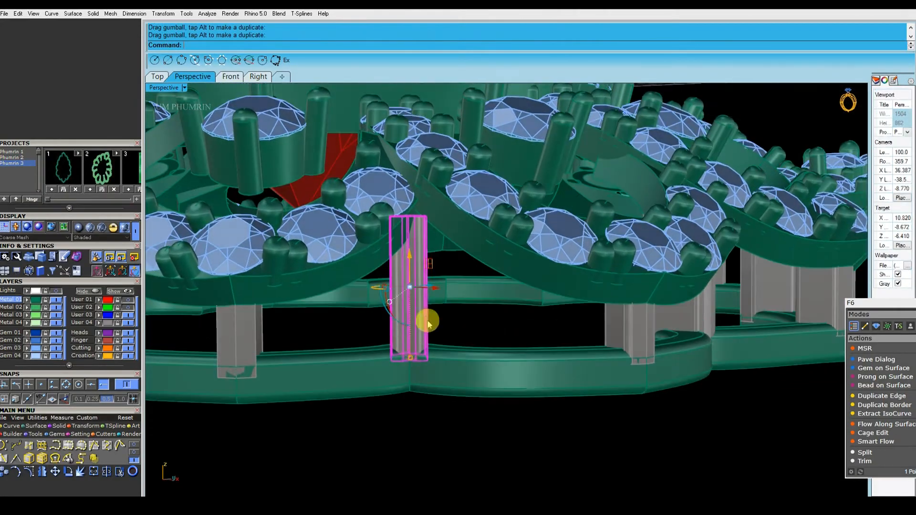
pyautogui.moveTo(422, 258); pyautogui.dragTo(421, 257)
pyautogui.click(512, 328)
# Step: Fillet the vertical edges of the connector beneath the following petal's tip with a radius of 0.15
pyautogui.moveTo(513, 328); pyautogui.dragTo(433, 312, button='right')
pyautogui.scroll(-5, 469, 314)
pyautogui.scroll(-6, 394, 338)
pyautogui.scroll(8, 404, 329)
pyautogui.write('fe')
pyautogui.press('Return')
pyautogui.scroll(3, 427, 355)
pyautogui.press('Return')
pyautogui.press('Return')
# Step: Adjust the height of that petal's tip connector so it fits between the base frame and the petal
pyautogui.click(377, 350)
pyautogui.moveTo(414, 360); pyautogui.dragTo(414, 342)
pyautogui.moveTo(422, 274); pyautogui.dragTo(438, 337, button='right')
pyautogui.press('Escape')
# Step: Fillet the next notch connector's vertical edges with a radius of 0.15 and adjust its vertical fit
pyautogui.press('Return')
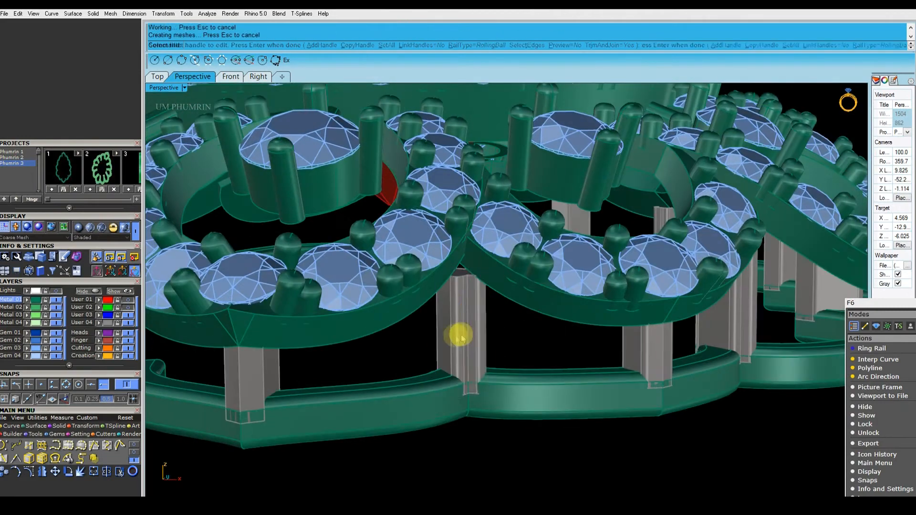
pyautogui.click(452, 368)
pyautogui.moveTo(453, 396); pyautogui.dragTo(446, 330, button='right')
pyautogui.moveTo(450, 286); pyautogui.dragTo(448, 283)
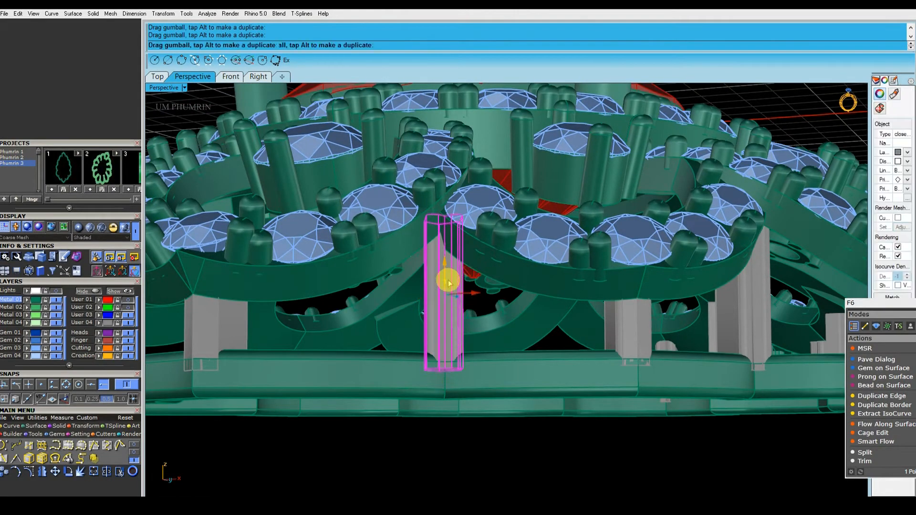
pyautogui.click(554, 348)
# Step: Round the vertical edges of the last petal-tip connector in the row with a 0.15 fillet
pyautogui.scroll(-6, 553, 348)
pyautogui.moveTo(552, 345); pyautogui.dragTo(482, 343, button='right')
pyautogui.scroll(-4, 551, 381)
pyautogui.scroll(8, 458, 368)
pyautogui.moveTo(432, 382); pyautogui.dragTo(457, 378, button='right')
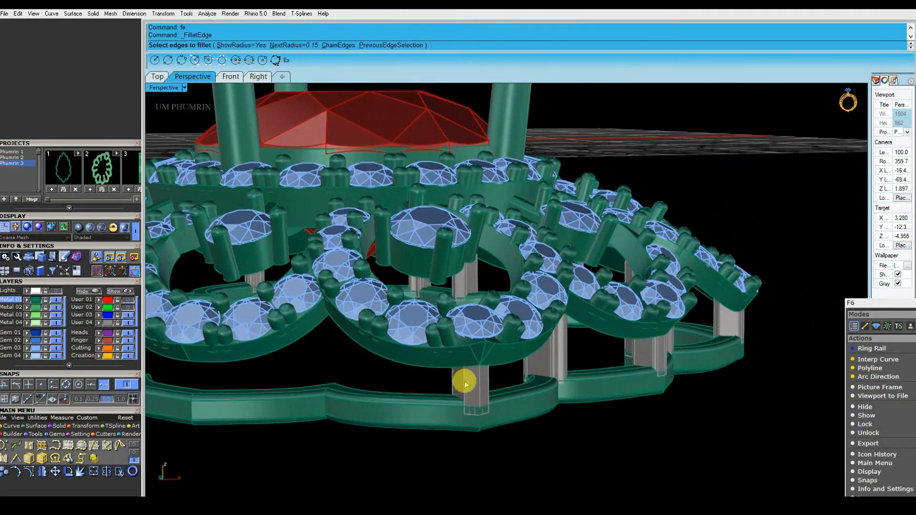
pyautogui.scroll(3, 466, 383)
pyautogui.click(444, 378)
pyautogui.scroll(4, 382, 389)
pyautogui.press('Escape')
# Step: Adjust the height of the last petal-tip connector between the base frame and the petal
pyautogui.click(329, 382)
pyautogui.moveTo(327, 379)
pyautogui.mouseDown(button='right')
pyautogui.moveTo(311, 376)
pyautogui.moveTo(332, 369)
pyautogui.mouseUp(button='right')
pyautogui.scroll(3, 311, 377)
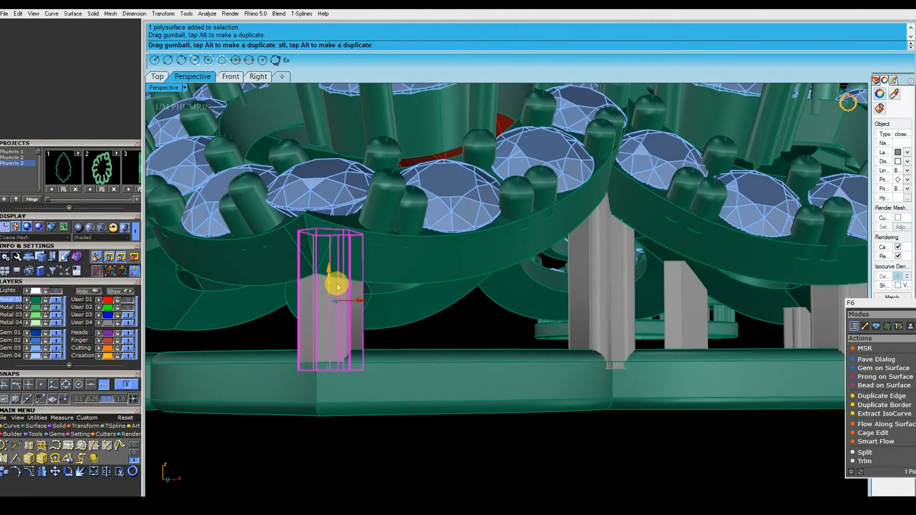
pyautogui.scroll(-5, 476, 328)
# Step: Put the finished connectors on the green metal layer and group the pendant's parts
pyautogui.moveTo(477, 329); pyautogui.dragTo(374, 334, button='right')
pyautogui.scroll(-4, 449, 307)
pyautogui.keyDown('shift'); pyautogui.moveTo(449, 307); pyautogui.dragTo(670, 338, button='right'); pyautogui.keyUp('shift')
pyautogui.moveTo(329, 297); pyautogui.dragTo(417, 340, button='right')
pyautogui.moveTo(456, 287); pyautogui.dragTo(465, 322, button='right')
pyautogui.hotkey('ctrl', 'm')
pyautogui.click(547, 422)
pyautogui.moveTo(439, 364); pyautogui.dragTo(376, 293, button='right')
pyautogui.write('g')
pyautogui.press('Return')
pyautogui.click(307, 339)
pyautogui.moveTo(308, 339); pyautogui.dragTo(589, 288, button='right')
pyautogui.scroll(6, 559, 276)
pyautogui.moveTo(575, 252); pyautogui.dragTo(598, 307, button='right')
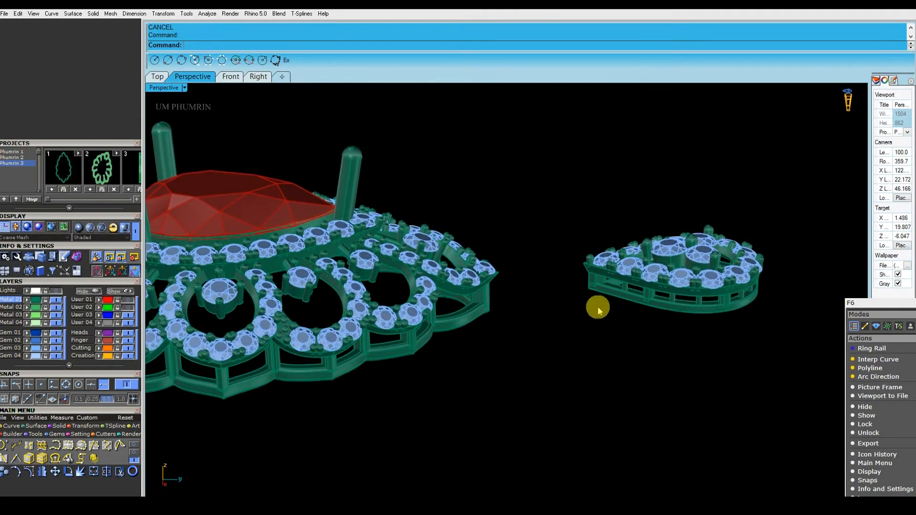
# Step: Move the separate gem-set drop next to the pendant's pointed end and adjust its vertical position
pyautogui.click(650, 235)
pyautogui.moveTo(651, 235); pyautogui.dragTo(706, 266, button='right')
pyautogui.moveTo(706, 266); pyautogui.dragTo(620, 262)
pyautogui.moveTo(620, 262); pyautogui.dragTo(596, 234, button='right')
pyautogui.moveTo(593, 238); pyautogui.dragTo(593, 253)
pyautogui.click(620, 313)
# Step: Ungroup the gem-set drop and select a small post between its upper frame and base rail
pyautogui.scroll(4, 620, 314)
pyautogui.click(619, 318)
pyautogui.hotkey('ctrl', 'shift', 'g')
pyautogui.scroll(3, 604, 332)
pyautogui.click(594, 328)
pyautogui.click(611, 327)
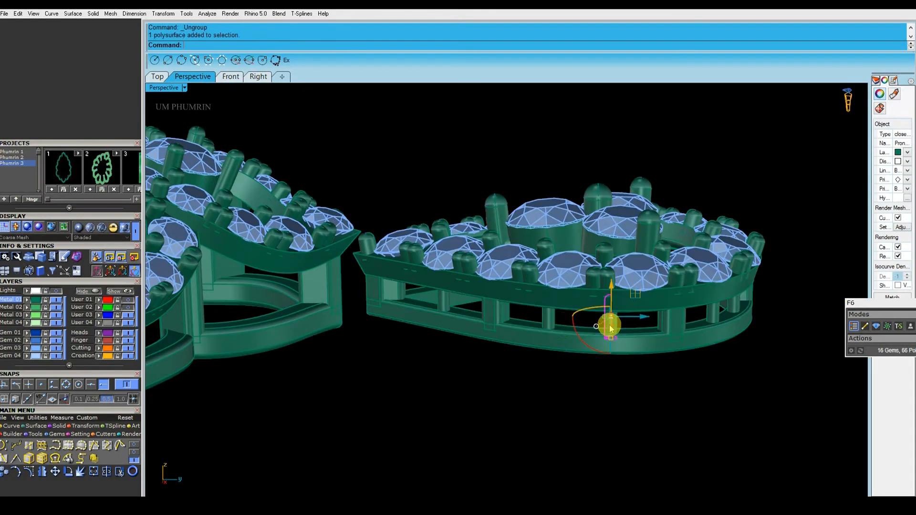
# Step: Select the other surplus small posts between the drop's upper frame and base rail and delete the selected posts
pyautogui.moveTo(738, 311); pyautogui.dragTo(542, 325, button='right')
pyautogui.keyDown('shift'); pyautogui.click(490, 377); pyautogui.keyUp('shift')
pyautogui.keyDown('shift'); pyautogui.click(535, 377); pyautogui.keyUp('shift')
pyautogui.moveTo(539, 378); pyautogui.dragTo(681, 354, button='right')
pyautogui.keyDown('shift'); pyautogui.click(500, 366); pyautogui.keyUp('shift')
pyautogui.keyDown('shift'); pyautogui.click(543, 356); pyautogui.keyUp('shift')
pyautogui.scroll(-6, 555, 328)
pyautogui.moveTo(603, 332); pyautogui.dragTo(658, 298, button='right')
pyautogui.press('Delete')
# Step: Group all parts of the gem-set drop and shift the group slightly beside the pendant's pointed end
pyautogui.moveTo(434, 208); pyautogui.dragTo(675, 381)
pyautogui.moveTo(638, 325); pyautogui.dragTo(636, 345, button='right')
pyautogui.write('g')
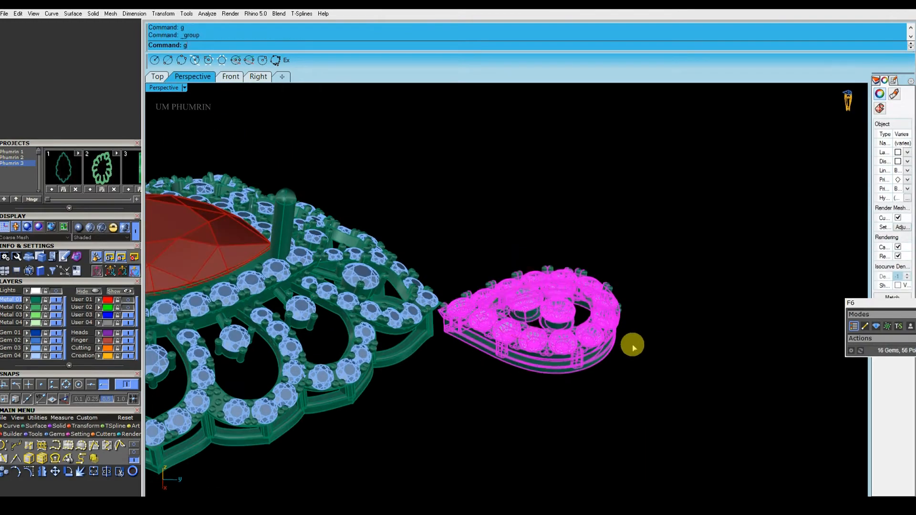
pyautogui.moveTo(558, 312); pyautogui.dragTo(564, 311)
pyautogui.click(661, 333)
pyautogui.moveTo(662, 334)
pyautogui.mouseDown(button='right')
pyautogui.moveTo(667, 380)
pyautogui.moveTo(695, 352)
pyautogui.moveTo(675, 272)
pyautogui.moveTo(673, 305)
pyautogui.moveTo(691, 313)
pyautogui.moveTo(677, 324)
pyautogui.moveTo(687, 296)
pyautogui.moveTo(680, 328)
pyautogui.mouseUp(button='right')
pyautogui.scroll(-5, 668, 379)
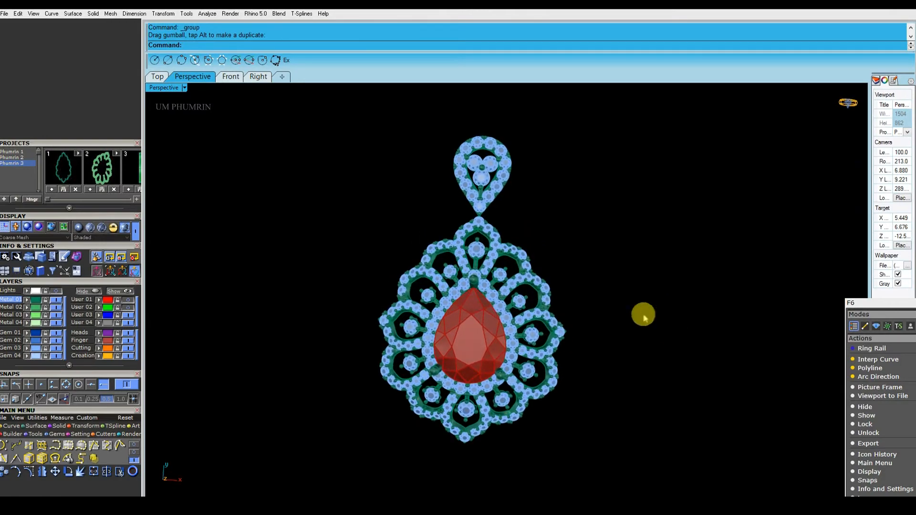
# Step: Check the whole pendant in Rendered display mode from several angles and return to Shaded mode
pyautogui.click(177, 89)
pyautogui.click(219, 45)
pyautogui.moveTo(546, 253); pyautogui.dragTo(527, 245, button='right')
pyautogui.click(466, 298)
pyautogui.click(372, 212)
pyautogui.click(179, 88)
pyautogui.click(219, 37)
pyautogui.moveTo(436, 188); pyautogui.dragTo(443, 158, button='right')
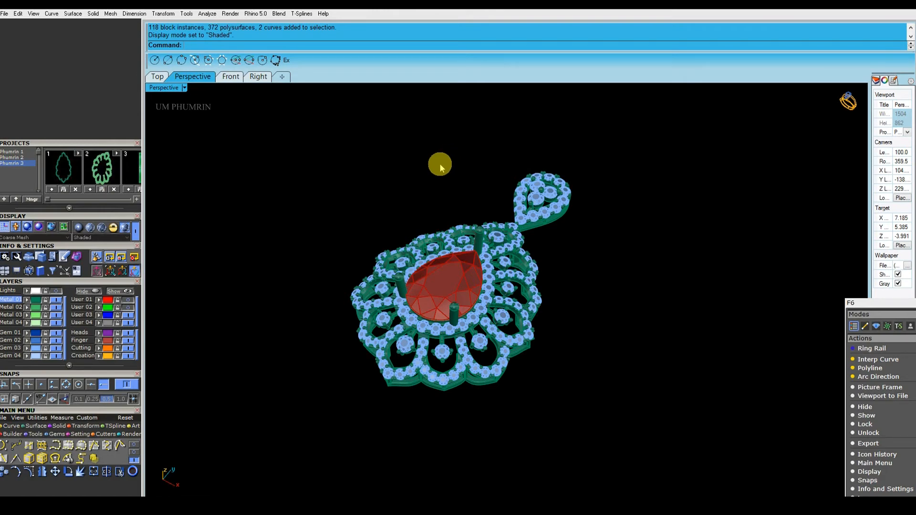
pyautogui.moveTo(646, 307); pyautogui.dragTo(628, 397, button='right')
pyautogui.click(377, 258)
pyautogui.click(626, 309)
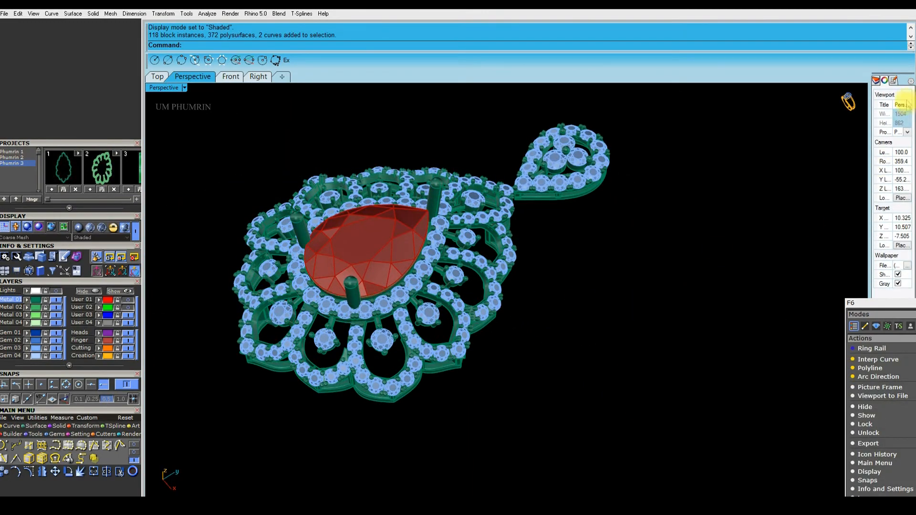
# Step: Select the scalloped base frame and set its material assignment to Object
pyautogui.scroll(5, 501, 352)
pyautogui.click(471, 297)
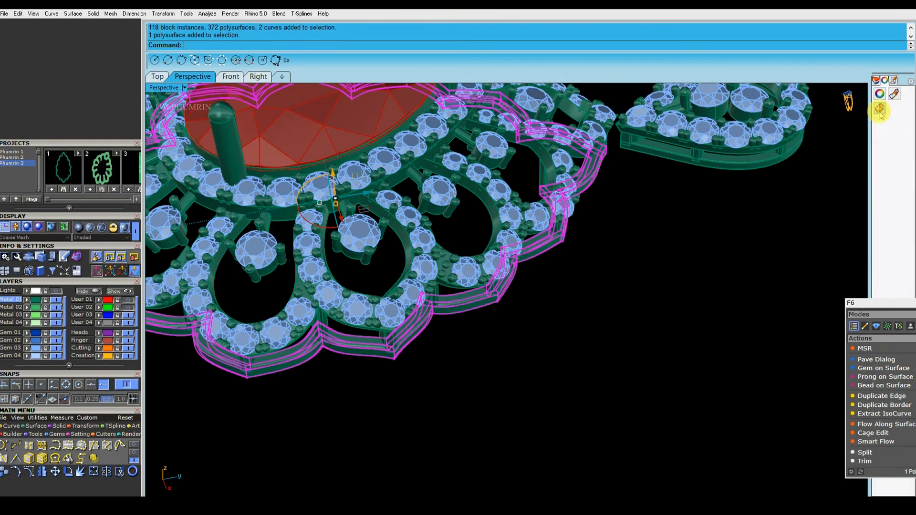
pyautogui.moveTo(868, 125); pyautogui.dragTo(827, 117)
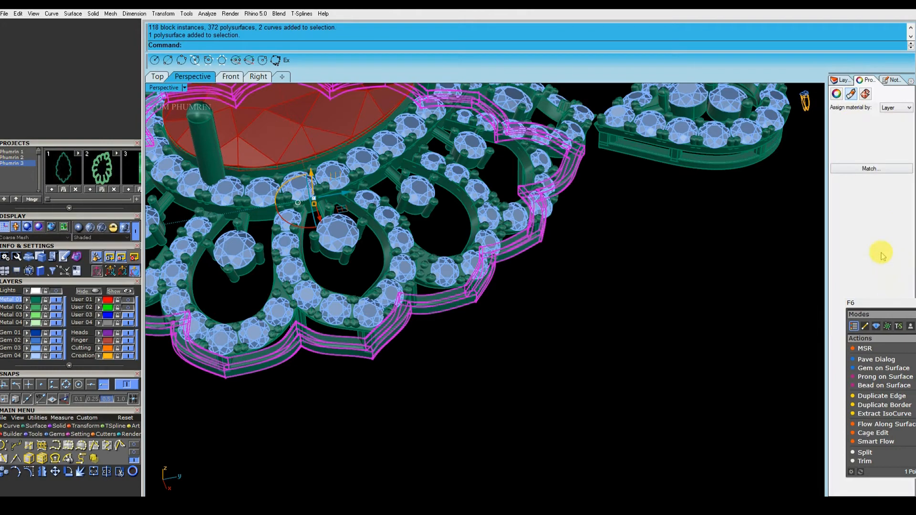
pyautogui.click(889, 128)
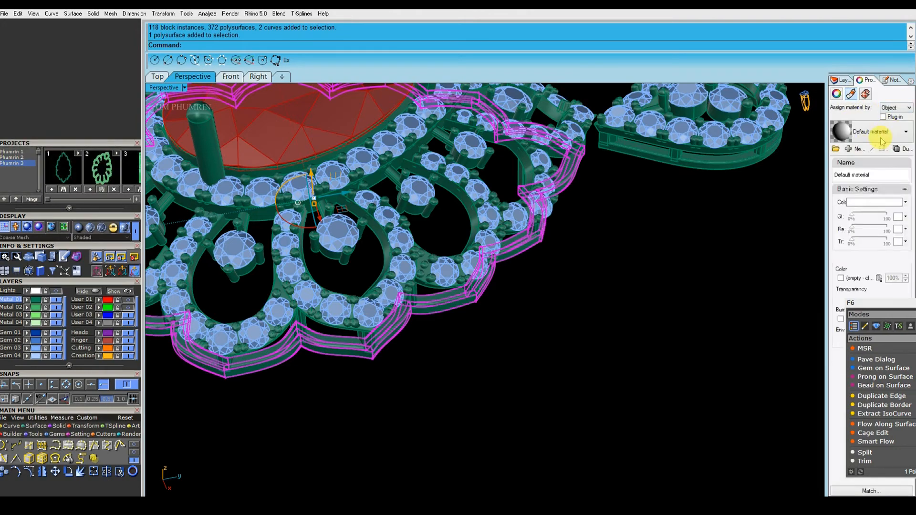
# Step: Import the Brick, Cobble Stone, Granite, Gravel, Marble, Sandstone and Tile materials from the Stone folder for the base frame
pyautogui.click(837, 149)
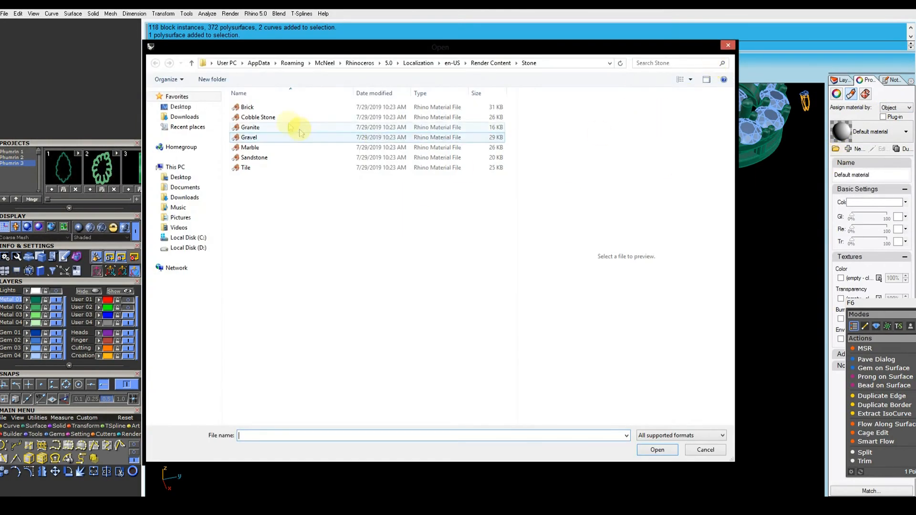
pyautogui.doubleClick(367, 114)
pyautogui.click(836, 150)
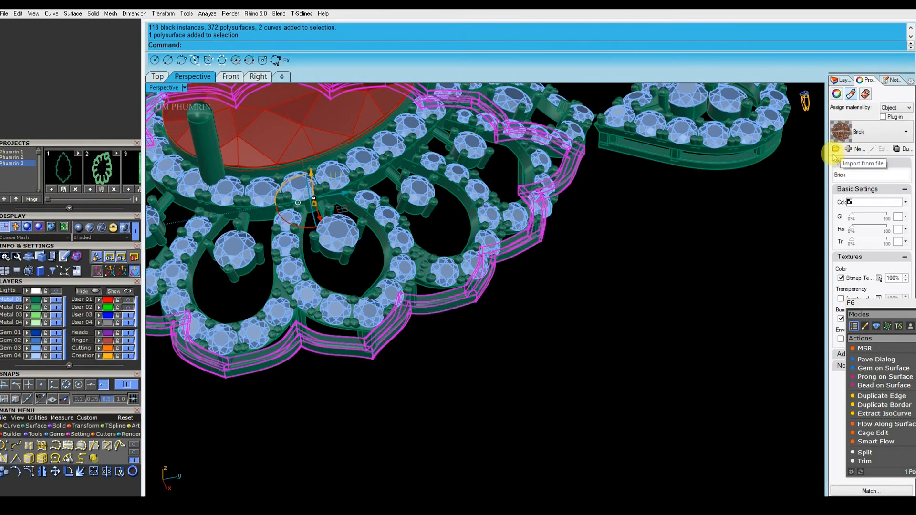
pyautogui.doubleClick(343, 120)
pyautogui.click(836, 150)
pyautogui.doubleClick(322, 127)
pyautogui.click(836, 150)
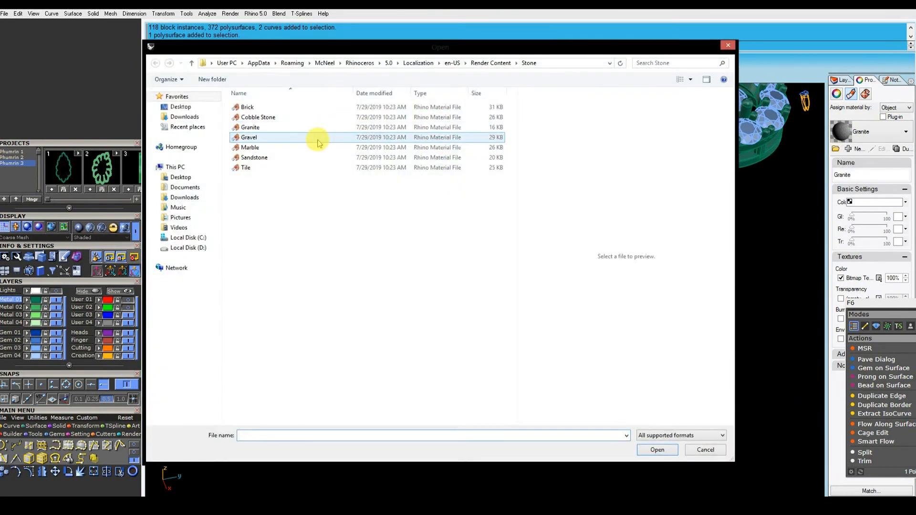
pyautogui.doubleClick(317, 137)
pyautogui.click(837, 149)
pyautogui.click(297, 148)
pyautogui.doubleClick(297, 147)
pyautogui.click(836, 150)
pyautogui.doubleClick(281, 157)
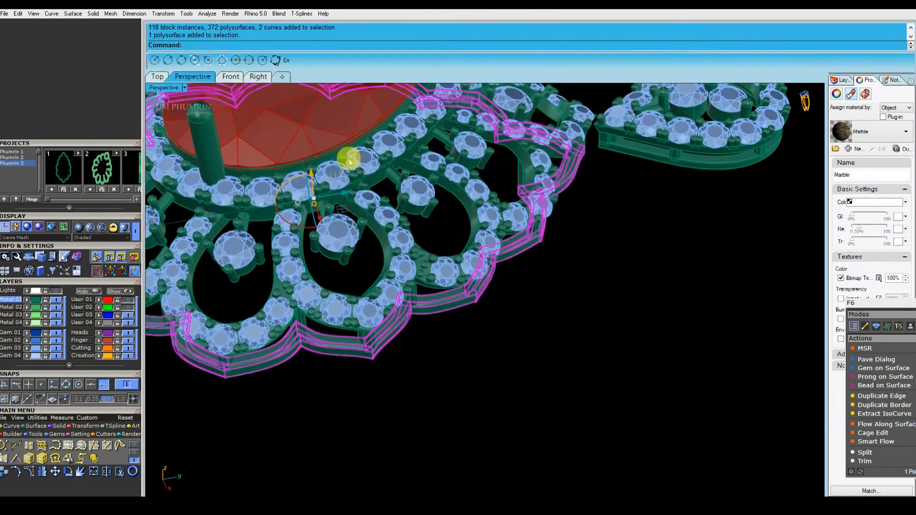
pyautogui.click(838, 150)
pyautogui.doubleClick(296, 168)
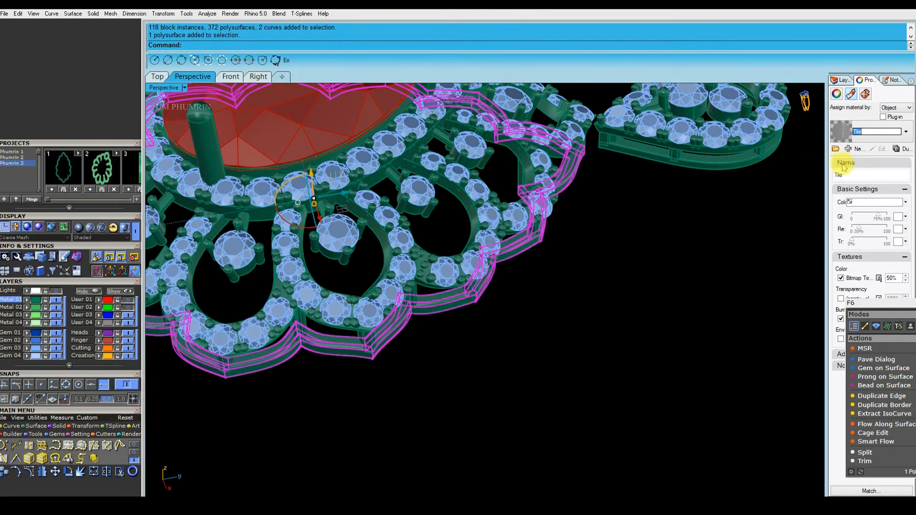
# Step: Pick the red material for the base frame from the existing materials and clear the selection
pyautogui.click(902, 134)
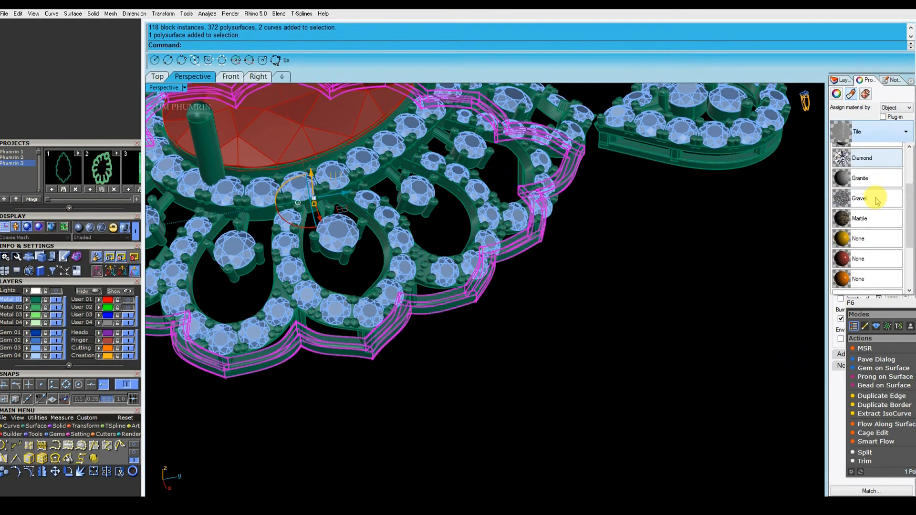
pyautogui.click(843, 259)
pyautogui.click(785, 240)
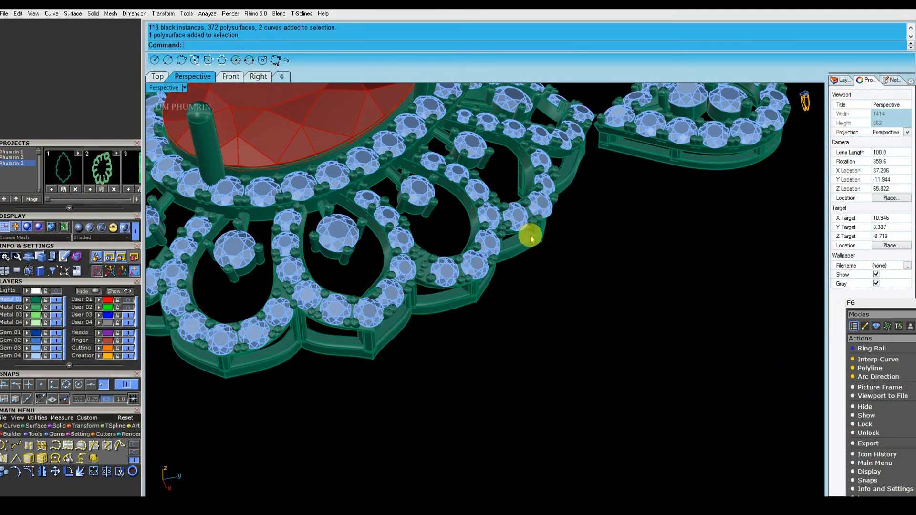
pyautogui.click(533, 221)
pyautogui.click(308, 125)
pyautogui.click(623, 258)
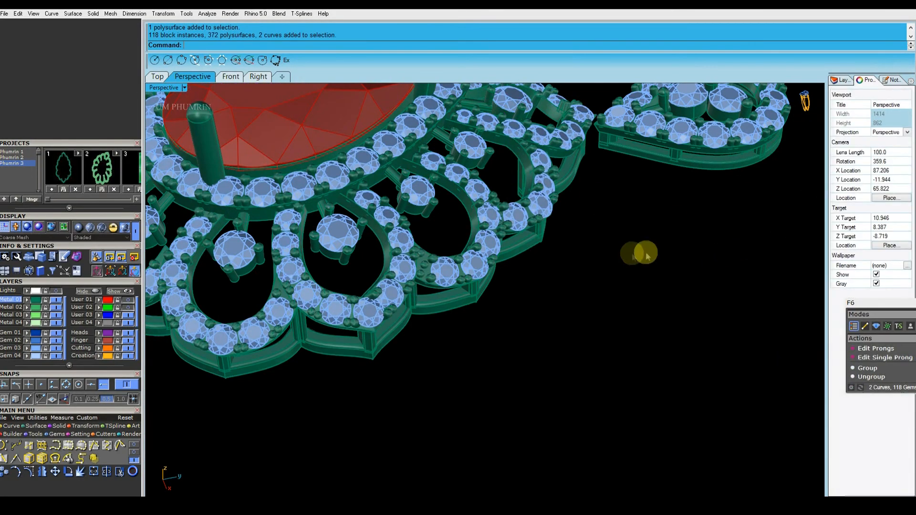
pyautogui.click(336, 116)
pyautogui.click(583, 248)
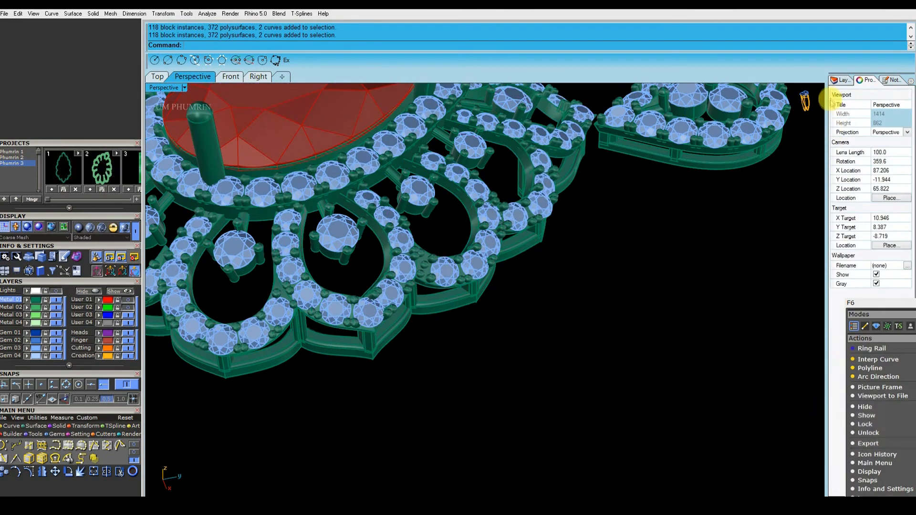
# Step: Select the central pear-shaped gem by selecting all objects on the st layer
pyautogui.click(842, 81)
pyautogui.moveTo(887, 304); pyautogui.dragTo(749, 291)
pyautogui.click(798, 291)
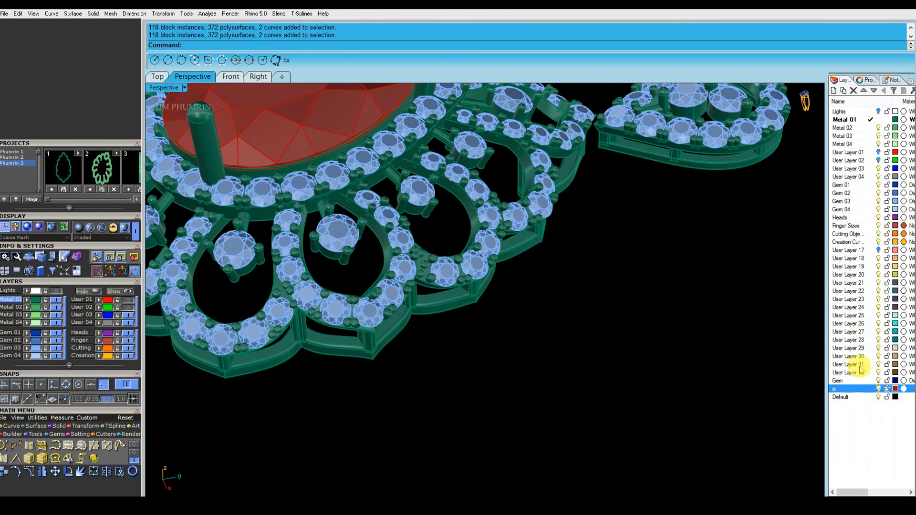
pyautogui.rightClick(864, 392)
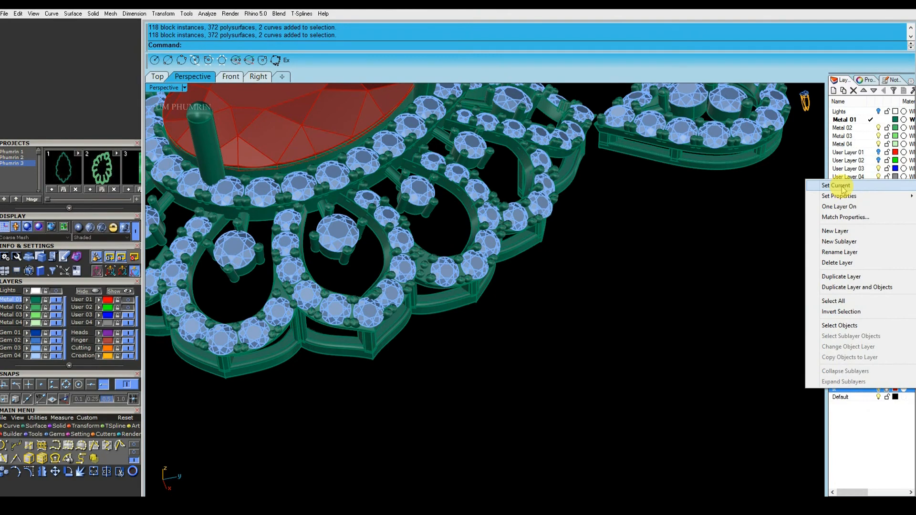
pyautogui.click(854, 326)
pyautogui.moveTo(694, 286); pyautogui.dragTo(725, 268, button='right')
pyautogui.scroll(-2, 720, 285)
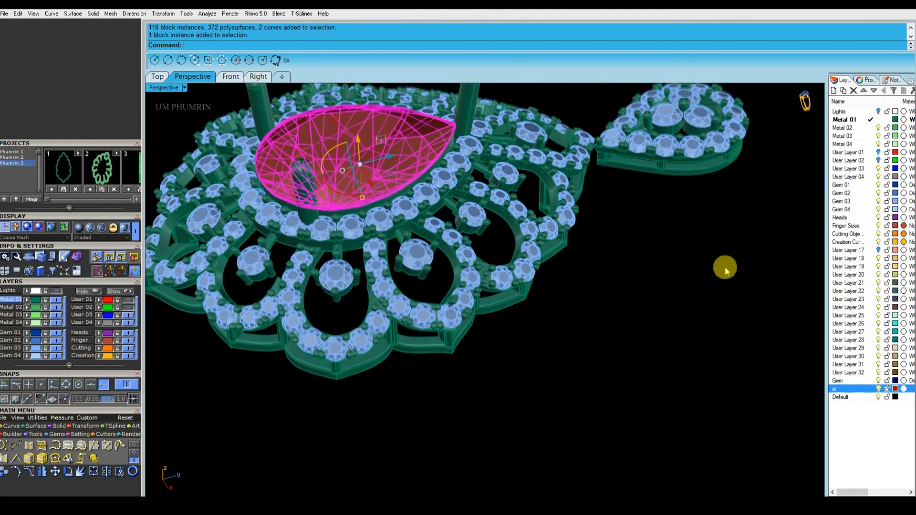
# Step: Give the central gem the red material and assign that material to the st layer
pyautogui.click(865, 80)
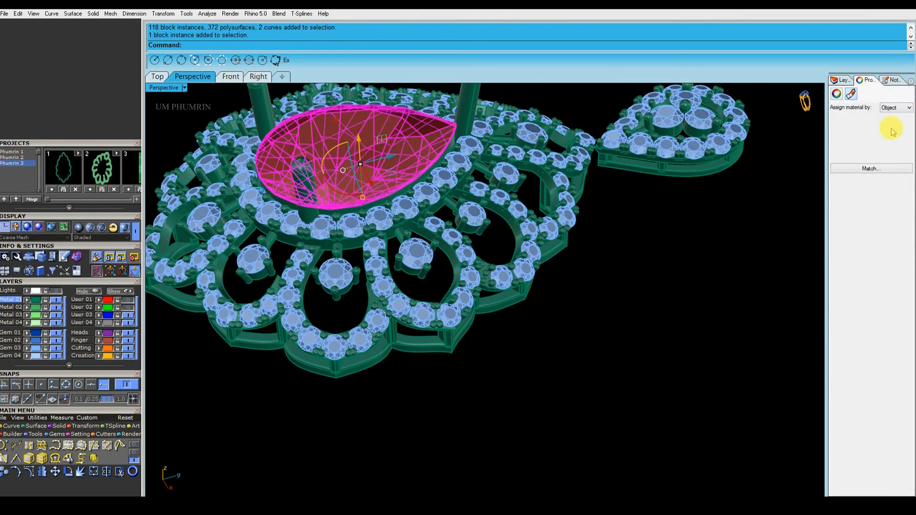
pyautogui.click(906, 133)
pyautogui.click(865, 169)
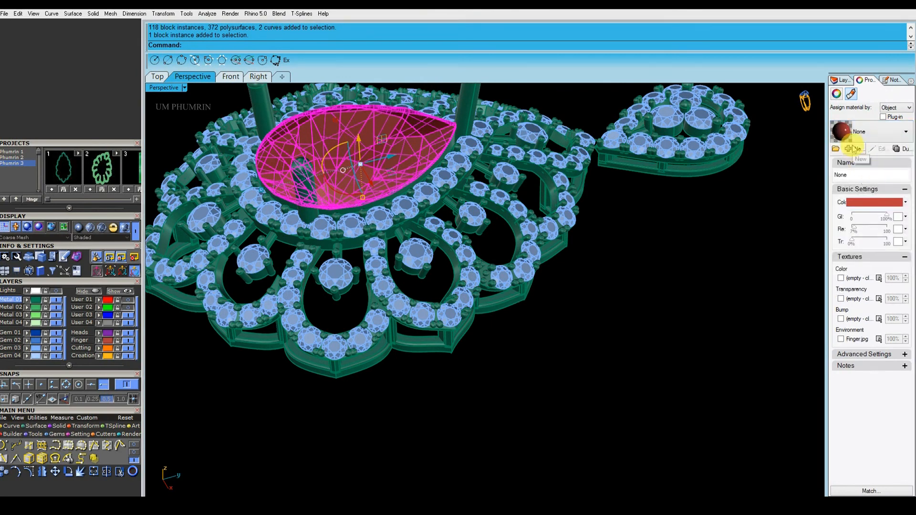
pyautogui.click(847, 137)
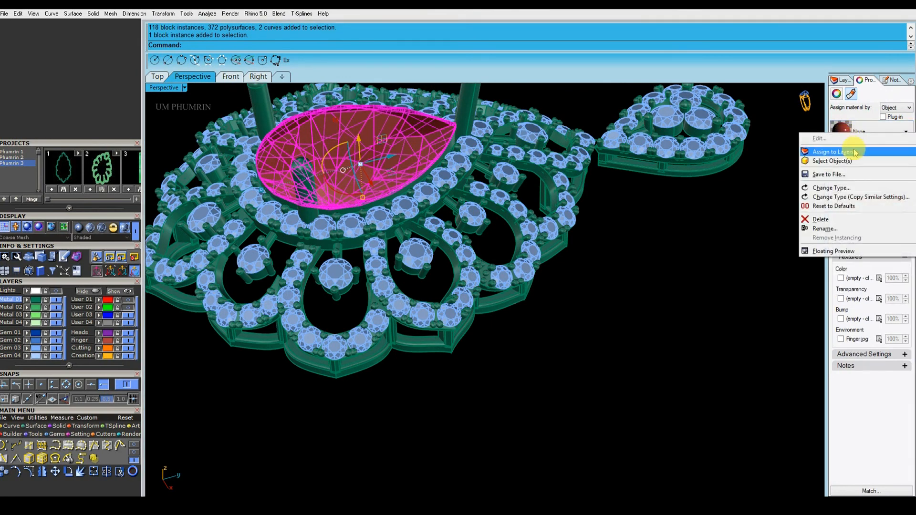
pyautogui.click(807, 148)
pyautogui.moveTo(516, 241); pyautogui.dragTo(518, 319)
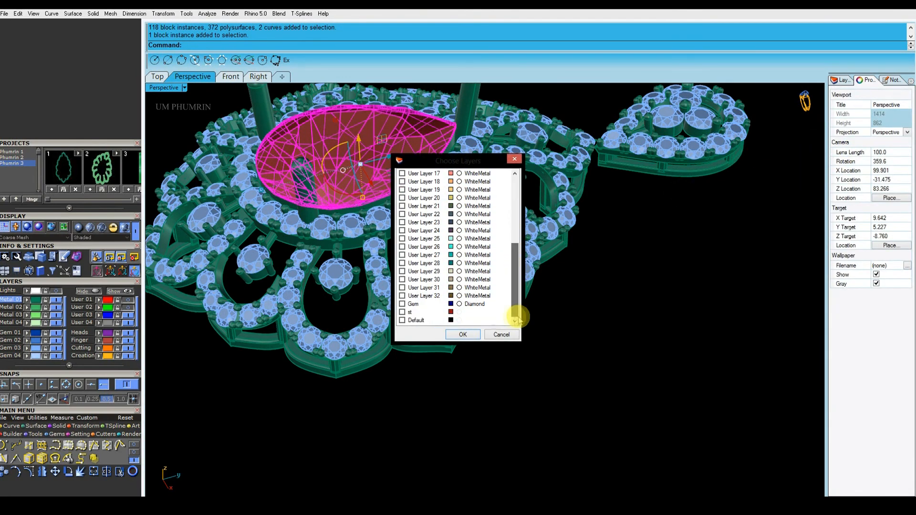
pyautogui.click(463, 334)
pyautogui.click(650, 333)
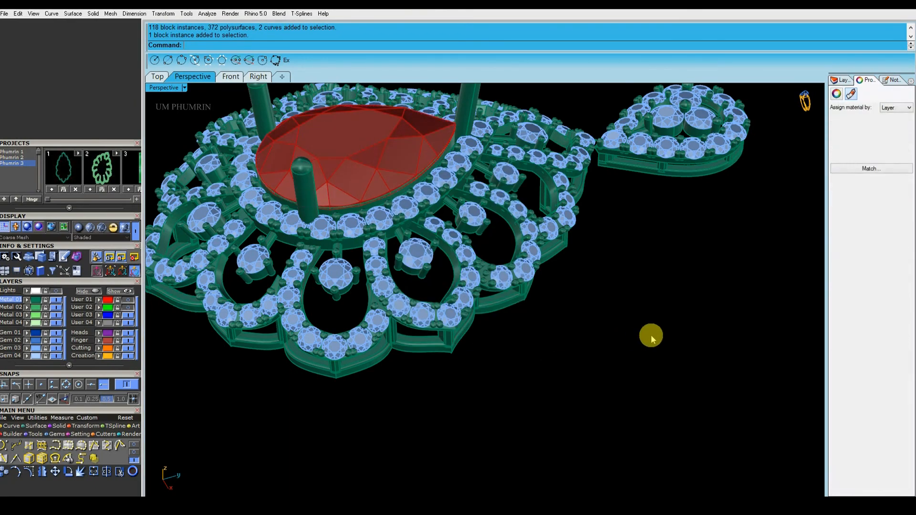
# Step: Inspect the pendant with its red central gem in Rendered display mode and switch back to Shaded
pyautogui.click(182, 87)
pyautogui.click(216, 47)
pyautogui.moveTo(440, 180); pyautogui.dragTo(482, 134, button='right')
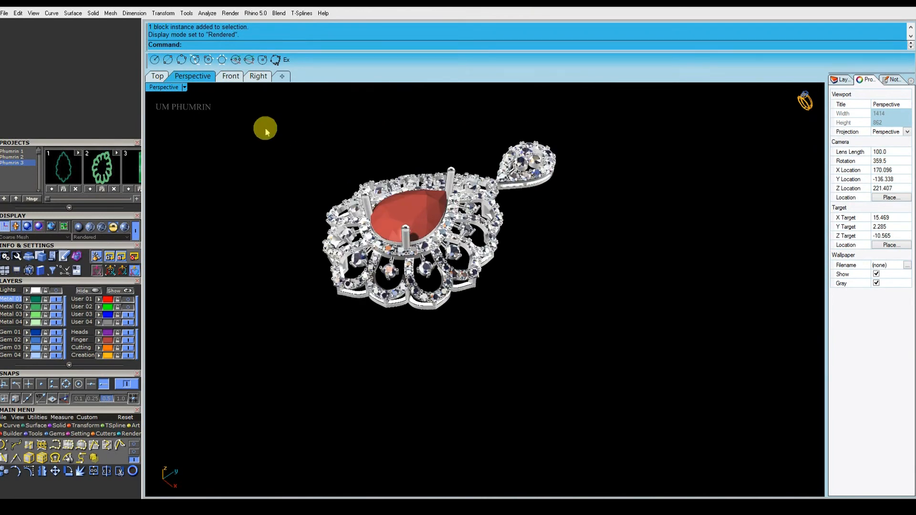
pyautogui.moveTo(507, 182); pyautogui.dragTo(581, 258, button='right')
pyautogui.click(168, 87)
pyautogui.click(225, 32)
# Step: Show the four-viewport layout and frame the pendant in the Top, Perspective and Front views
pyautogui.doubleClick(169, 86)
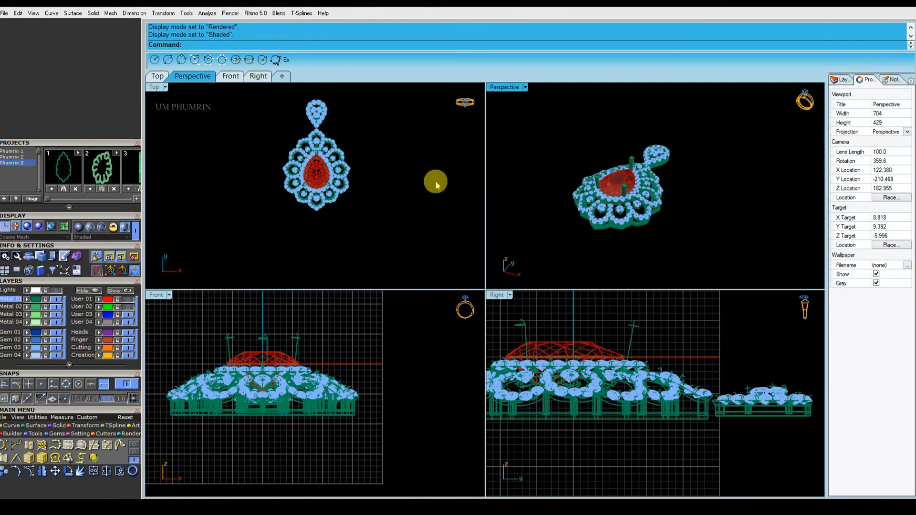
pyautogui.moveTo(435, 185); pyautogui.dragTo(409, 206, button='right')
pyautogui.moveTo(548, 194); pyautogui.dragTo(540, 202, button='right')
pyautogui.scroll(-5, 384, 364)
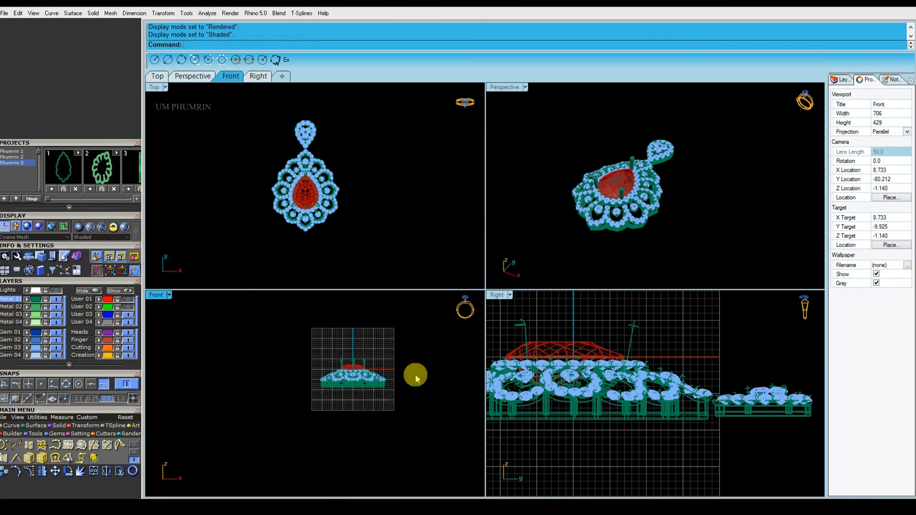